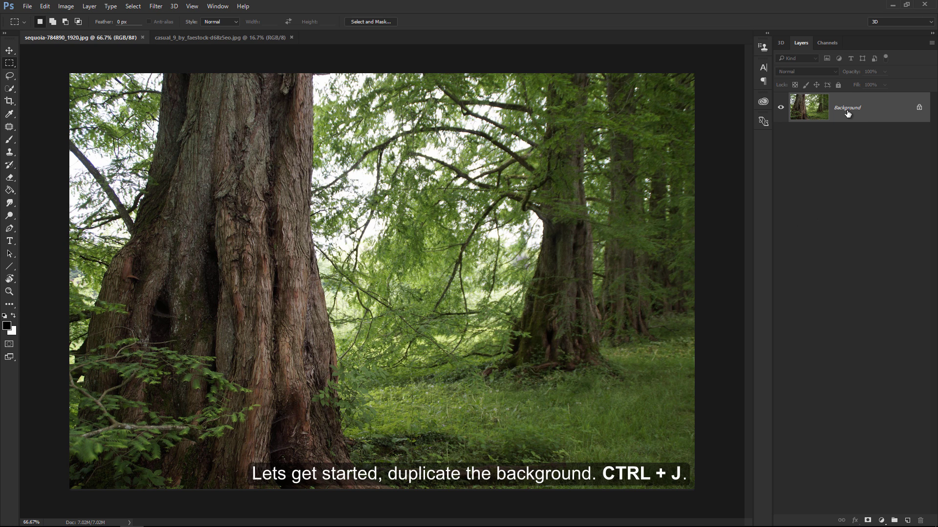
Duplicate the forest background as Layer 1 and flip the copy horizontally
key("ctrl+j")
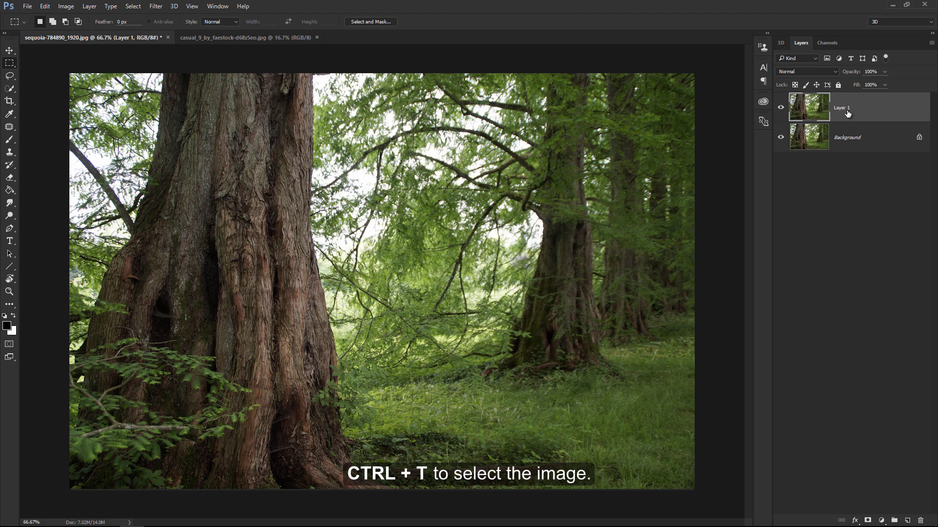
key("ctrl+t")
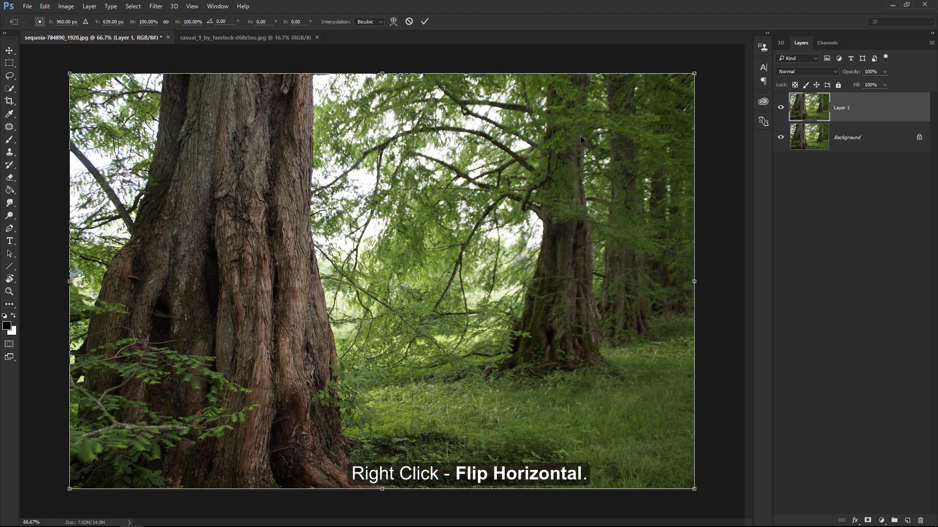
right_click(581, 136)
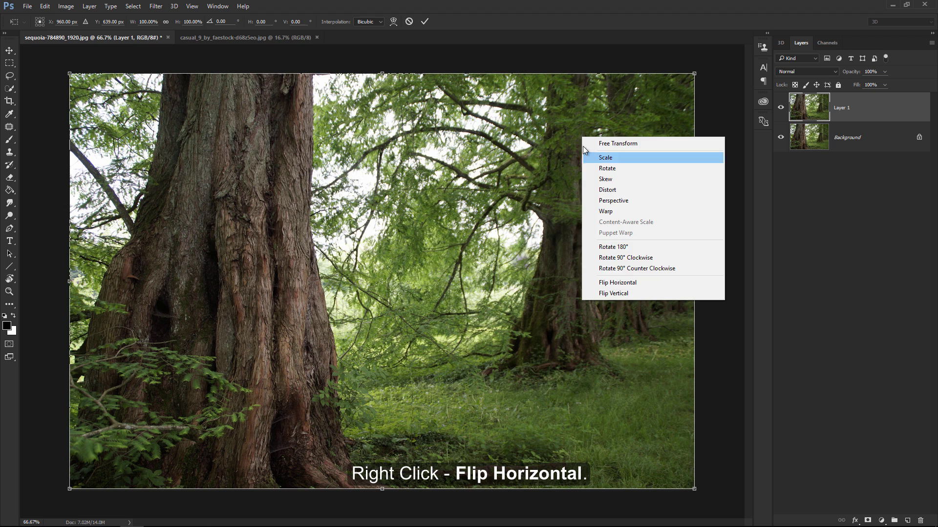
left_click(591, 284)
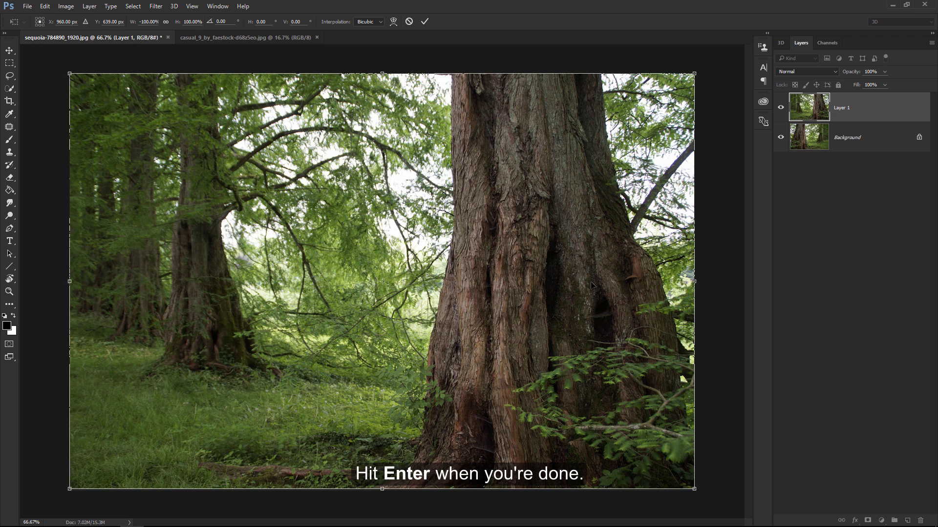
key("Return")
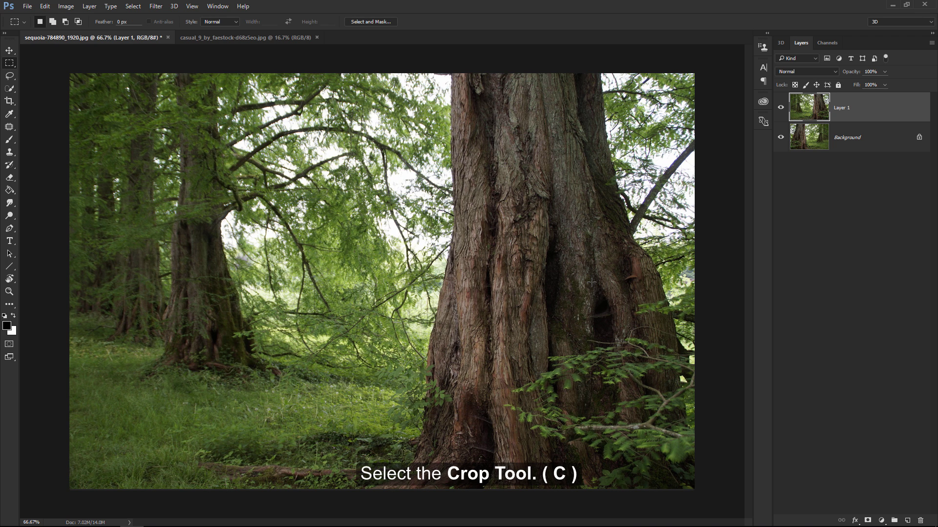
Crop the right side inward to a near-square frame, then zoom in on the trunk's left edge
key("c")
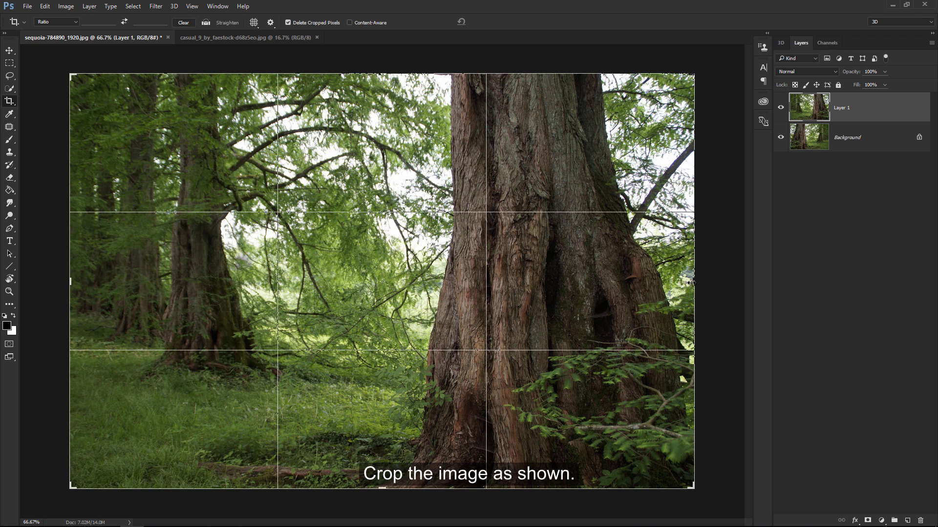
left_click_drag(690, 283, 645, 281)
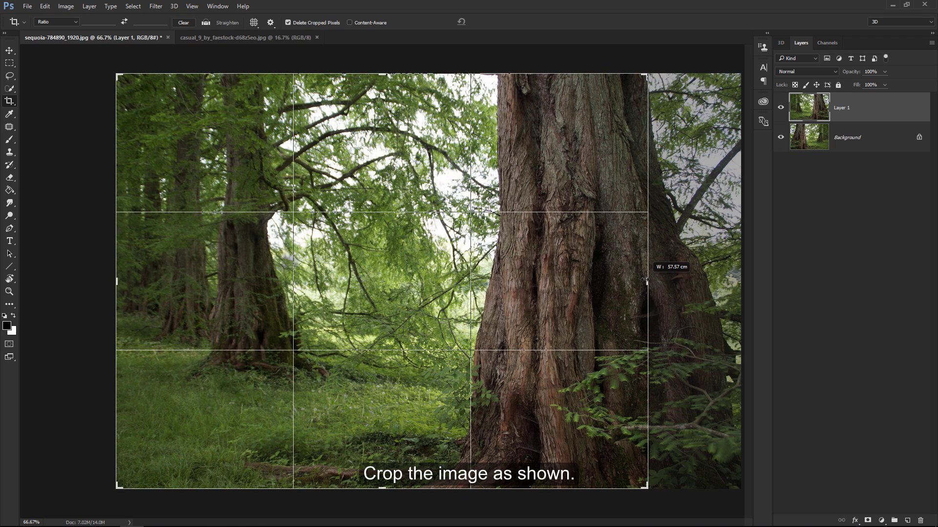
left_click_drag(645, 281, 645, 281)
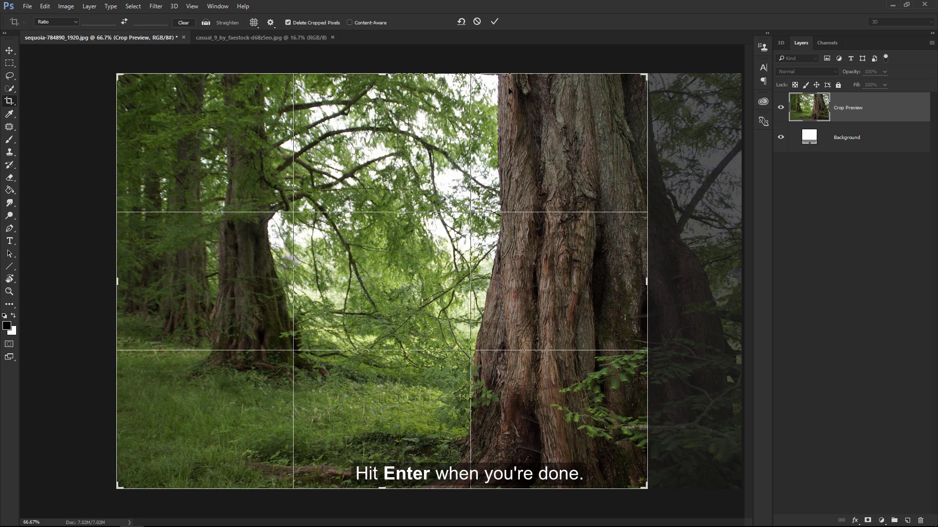
key("Return")
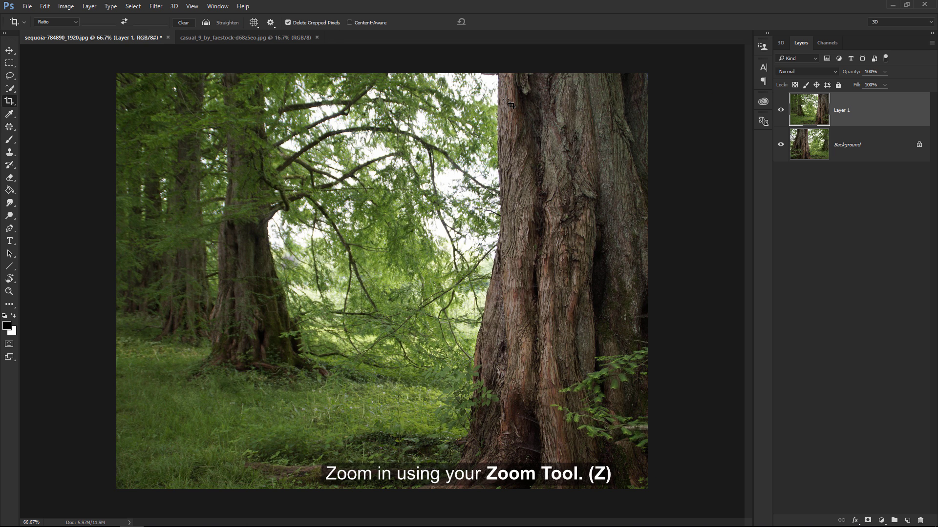
key("z")
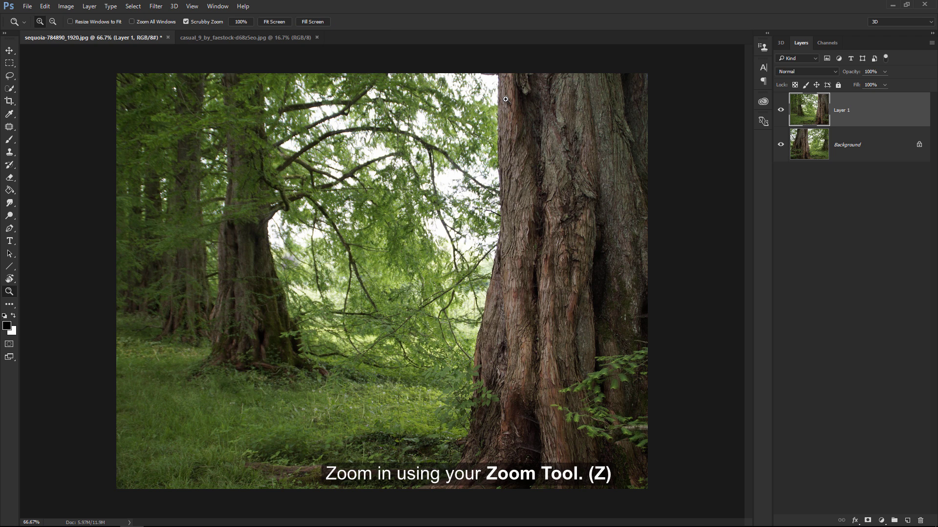
left_click_drag(500, 73, 448, 84)
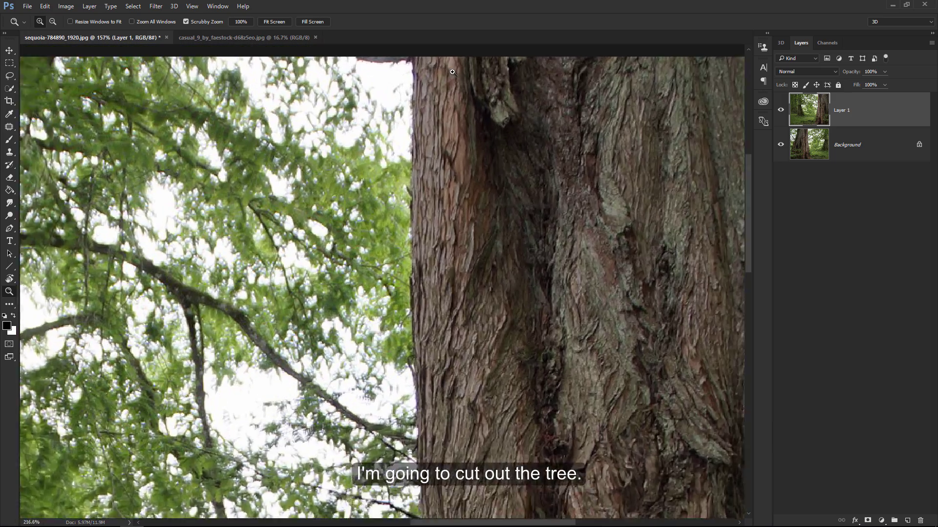
Start a Pen tool path along the trunk's upper edges
key("p")
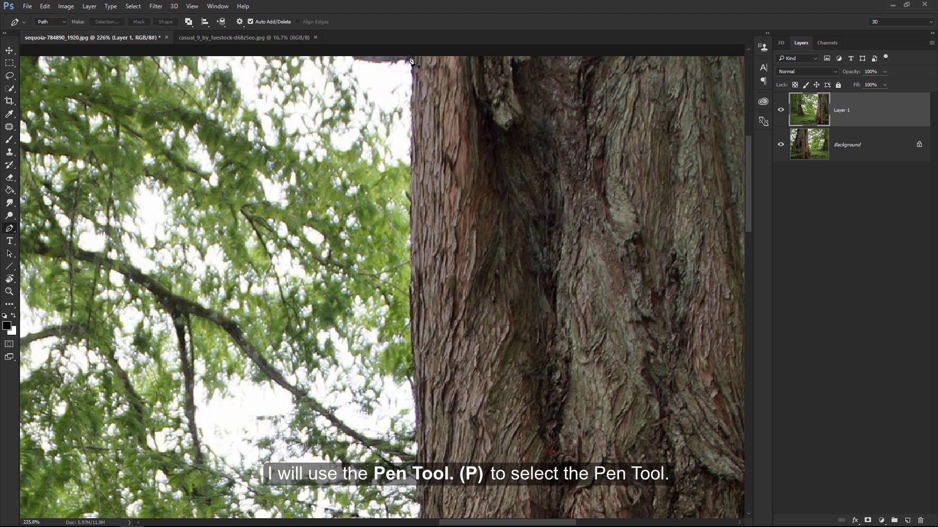
left_click(411, 56)
left_click_drag(410, 239, 412, 275)
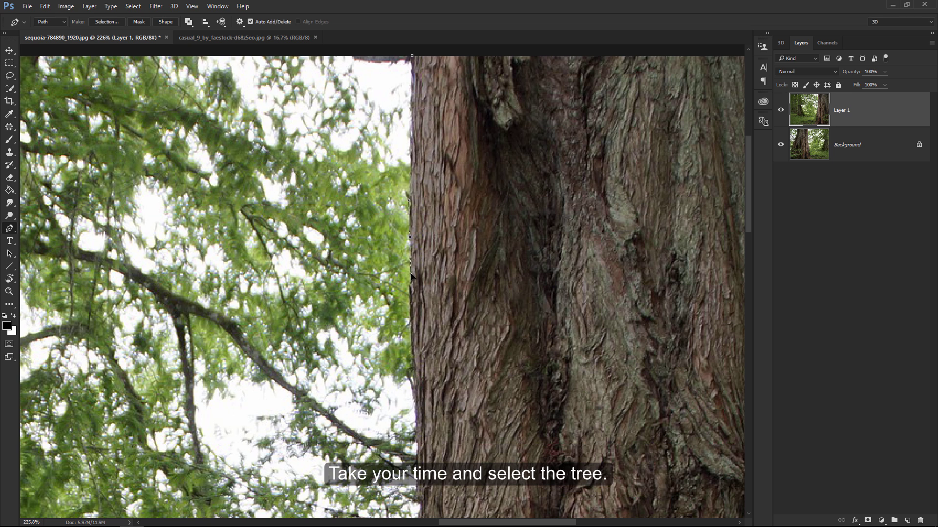
left_click_drag(411, 243, 412, 282)
scroll(429, 195, "down", 5)
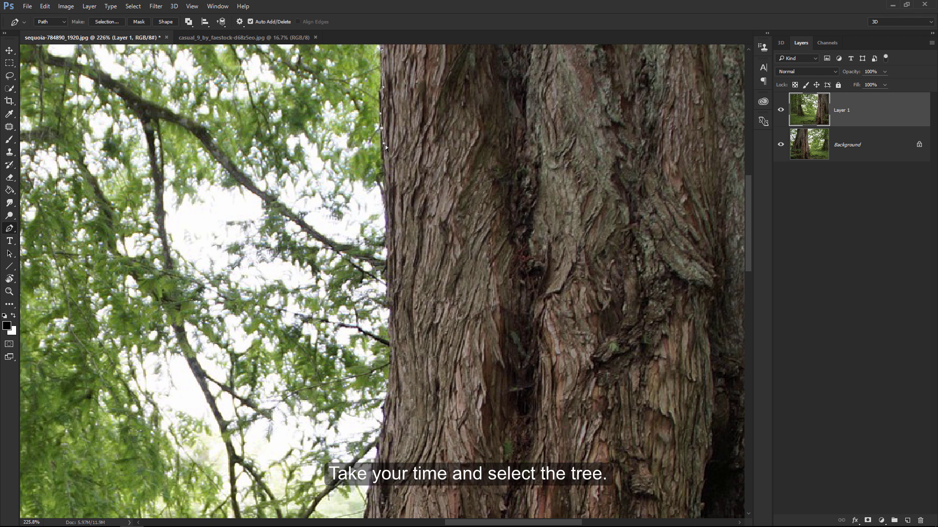
left_click_drag(385, 147, 381, 146)
left_click(389, 195)
left_click(392, 273)
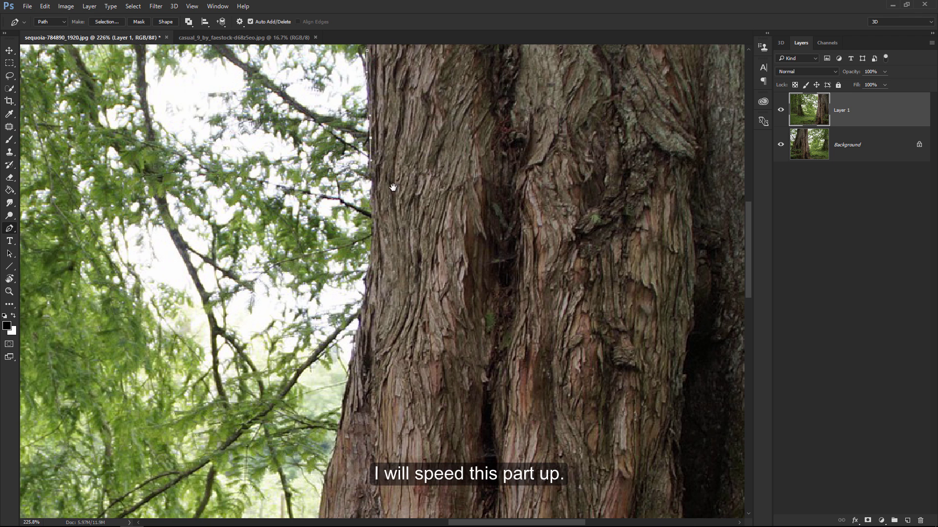
left_click(374, 184)
left_click(374, 222)
left_click(374, 271)
left_click(366, 295)
left_click(359, 344)
Continue the path down the trunk edge past the leaves to its base and close it
scroll(359, 345, "down", 3)
left_click(331, 230)
left_click(317, 291)
scroll(315, 300, "down", 5)
left_click(310, 202)
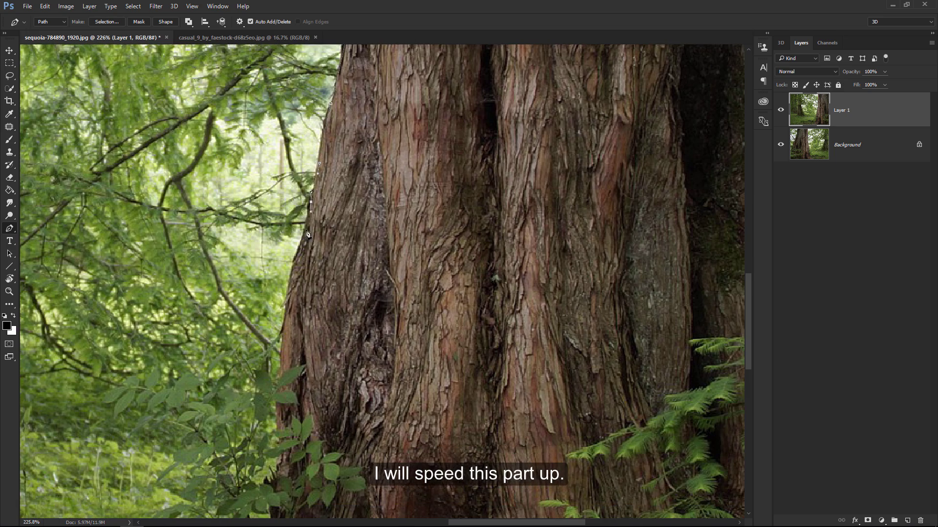
left_click(302, 242)
left_click(289, 303)
scroll(288, 324, "down", 5)
left_click(302, 225)
left_click(301, 240)
left_click(300, 254)
left_click(301, 278)
left_click(303, 305)
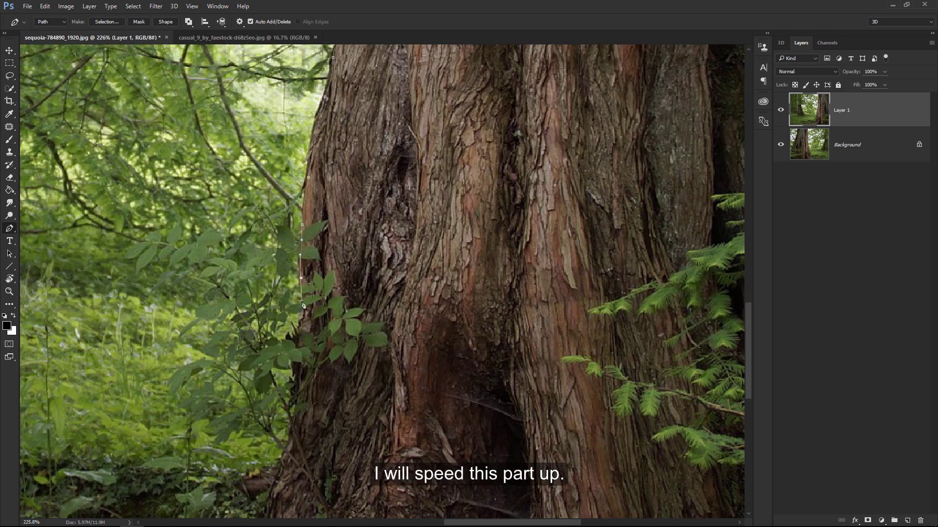
left_click(300, 333)
left_click(294, 372)
scroll(296, 386, "down", 5)
left_click(344, 250)
left_click(325, 319)
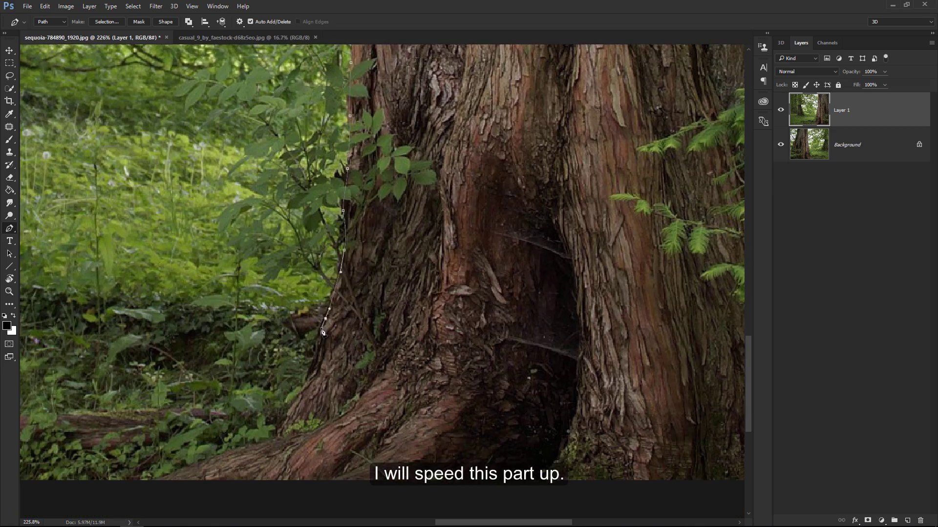
left_click(306, 385)
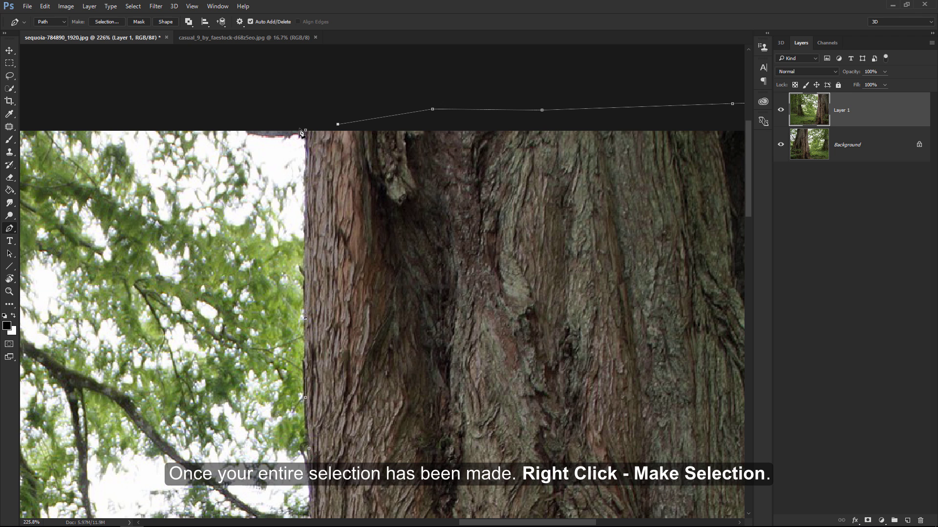
left_click(305, 130)
Turn the trunk path into a selection with 0 px feather
left_click_drag(324, 155, 271, 133)
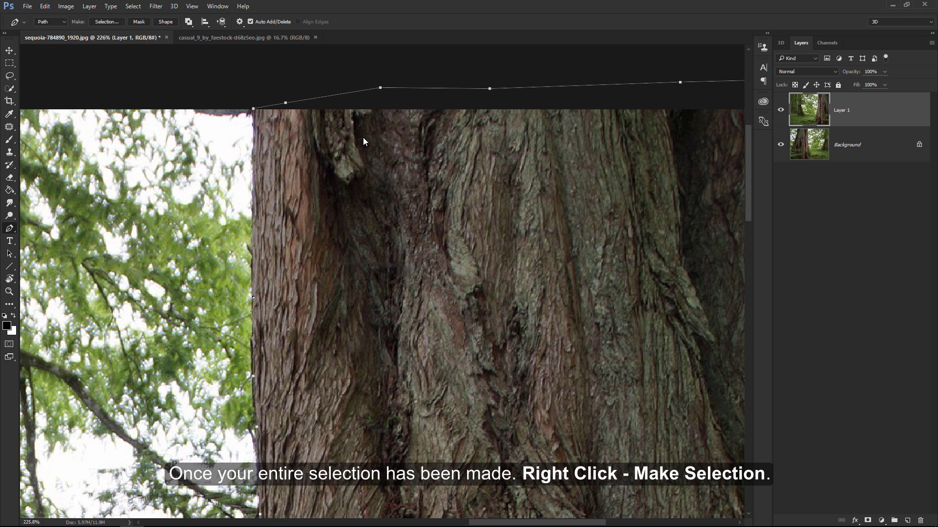
right_click(363, 139)
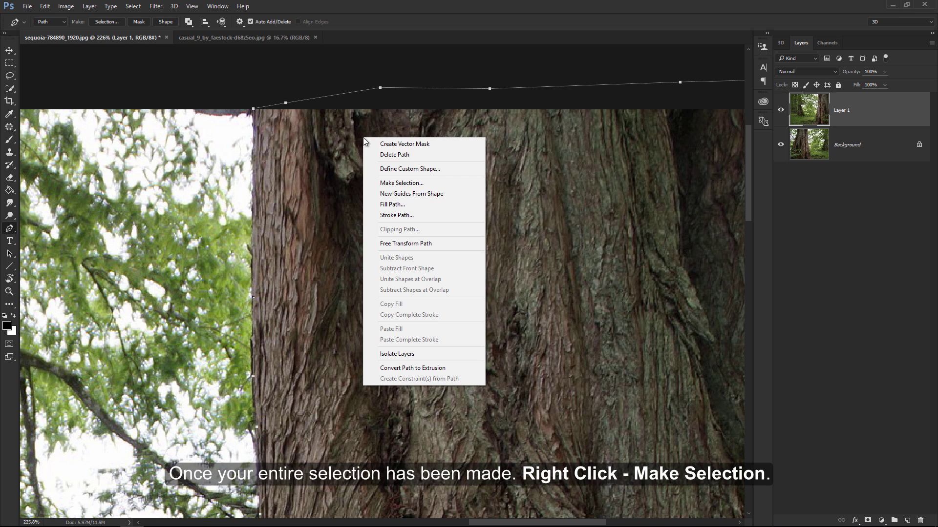
left_click(368, 183)
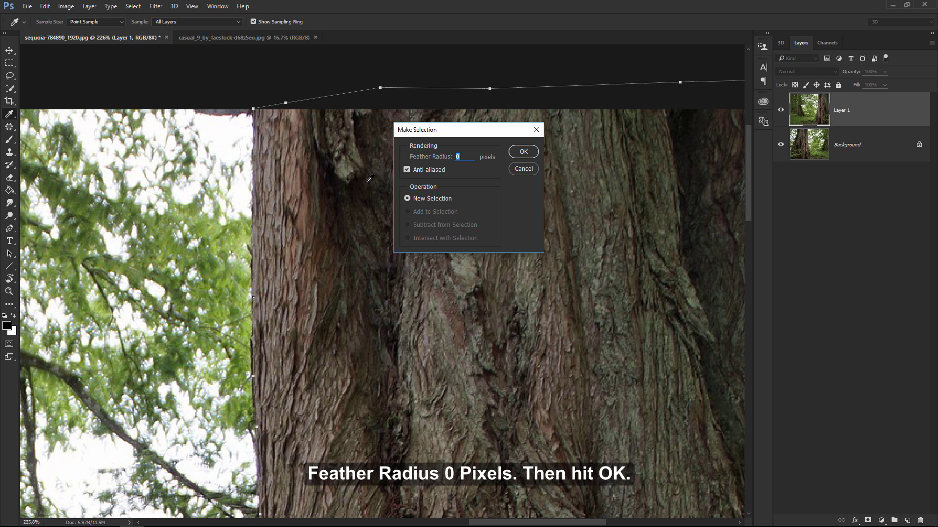
left_click(522, 152)
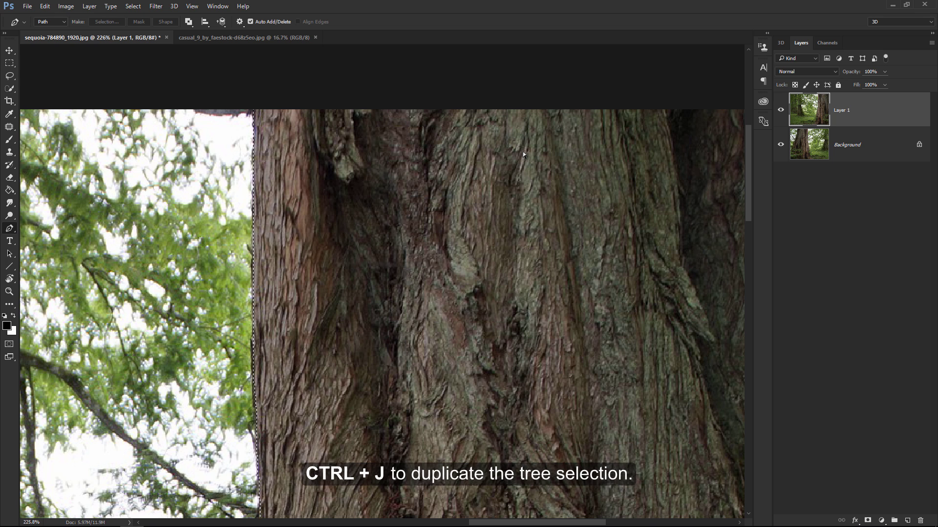
Copy the selected trunk to a new layer and name it Tree
key("ctrl+j")
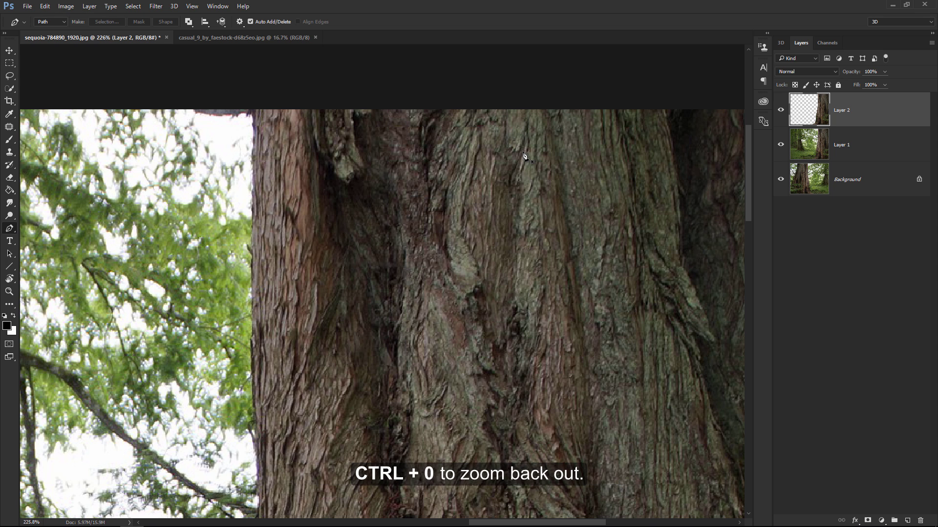
key("ctrl+0")
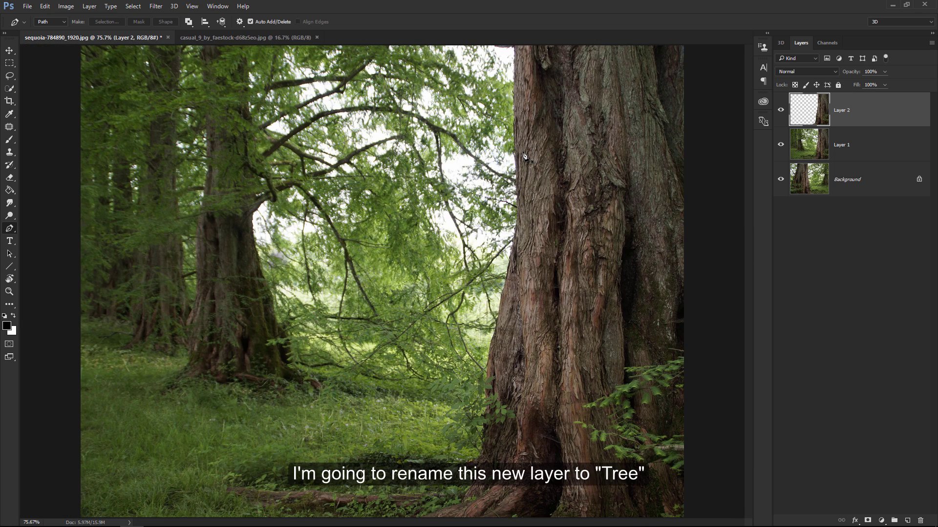
double_click(842, 110)
type("e")
key("Return")
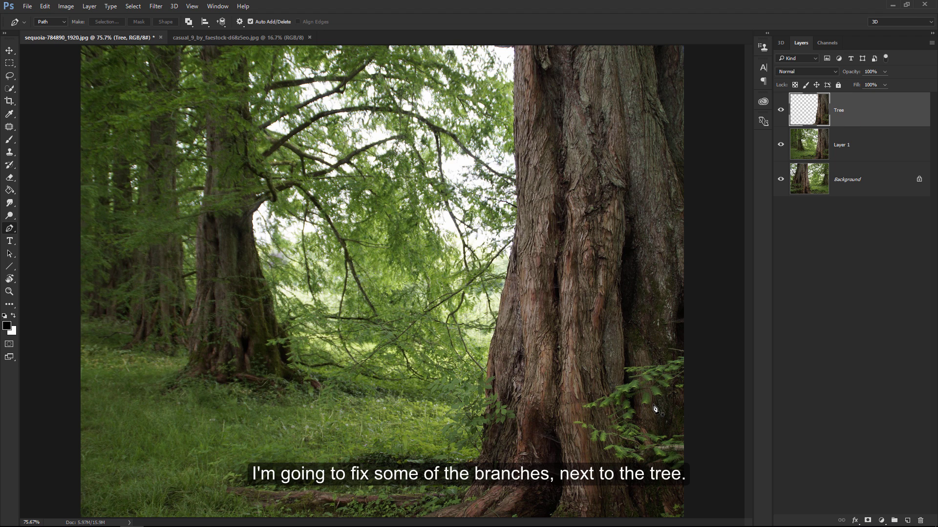
Cover the branches beside the trunk with bark from higher up using the Patch tool
key("z")
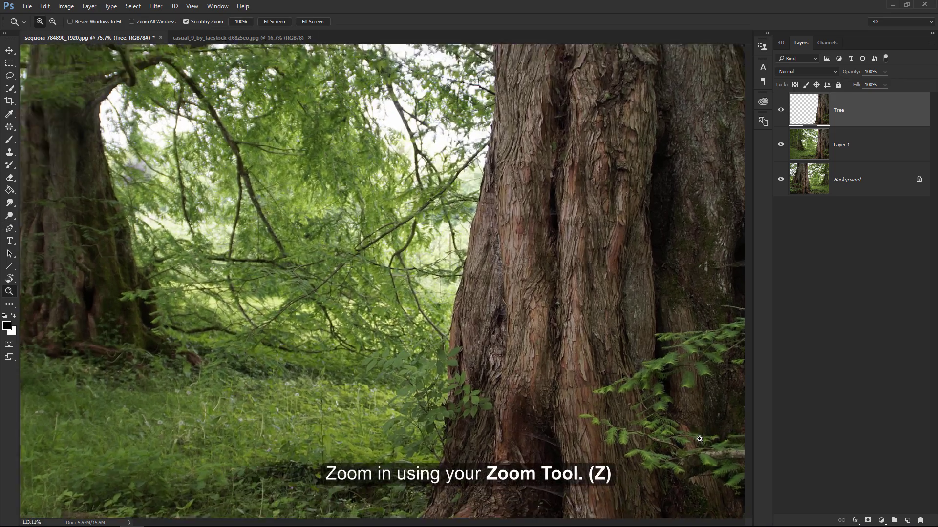
mouse_move(686, 440)
left_mouse_down()
mouse_move(697, 437)
mouse_move(601, 415)
left_mouse_up()
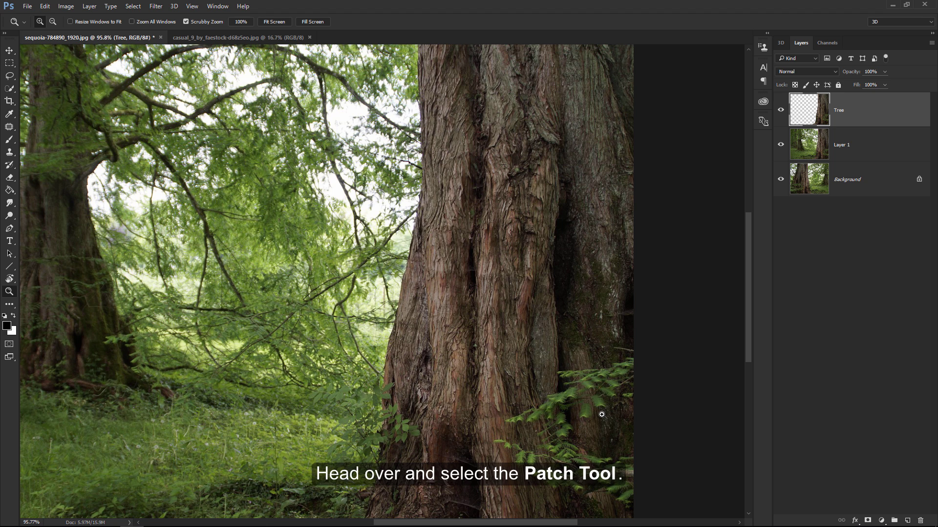
left_click(10, 127)
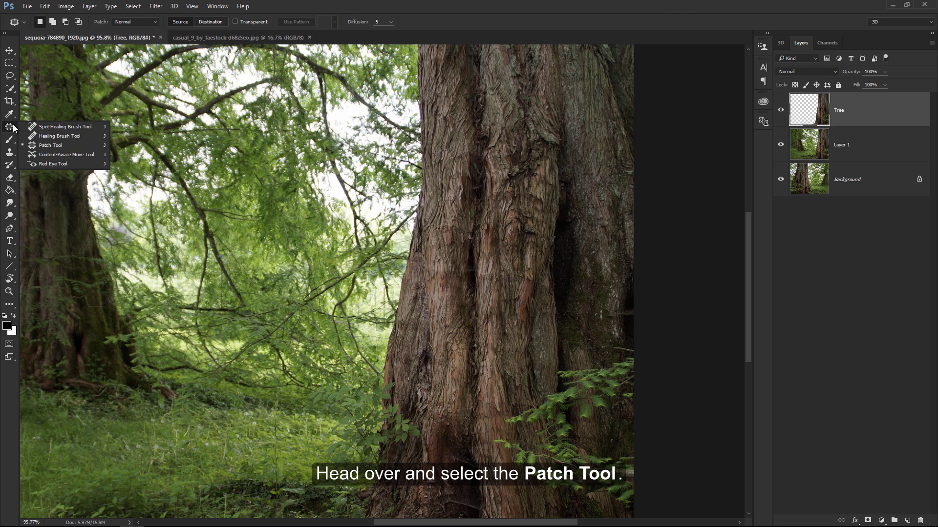
left_click(104, 148)
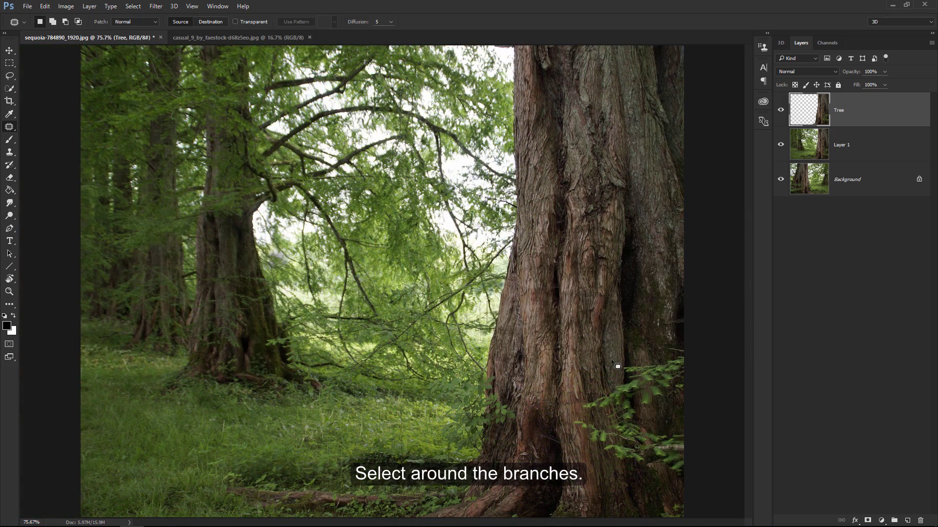
mouse_move(635, 358)
left_mouse_down()
mouse_move(579, 415)
mouse_move(596, 457)
mouse_move(654, 483)
mouse_move(703, 421)
mouse_move(697, 352)
mouse_move(649, 349)
mouse_move(630, 359)
left_mouse_up()
left_click_drag(668, 387, 660, 187)
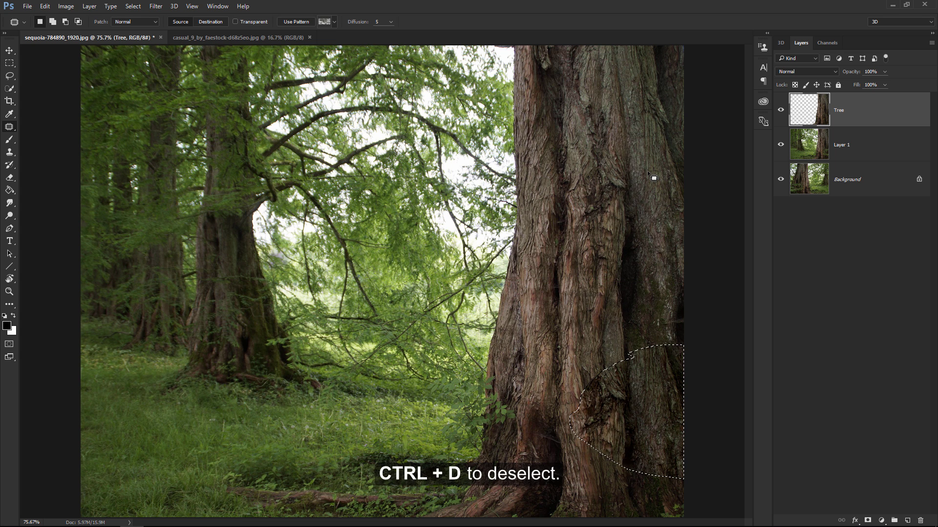
key("ctrl+d")
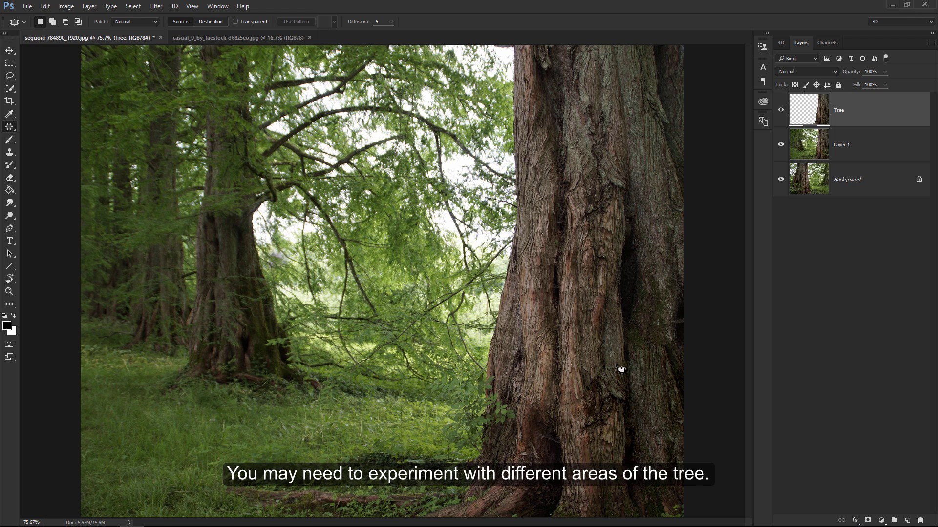
Patch more bark areas near the trunk's base and toggle the Tree layer to compare
mouse_move(598, 363)
left_mouse_down()
mouse_move(600, 445)
mouse_move(598, 364)
mouse_move(578, 307)
left_mouse_up()
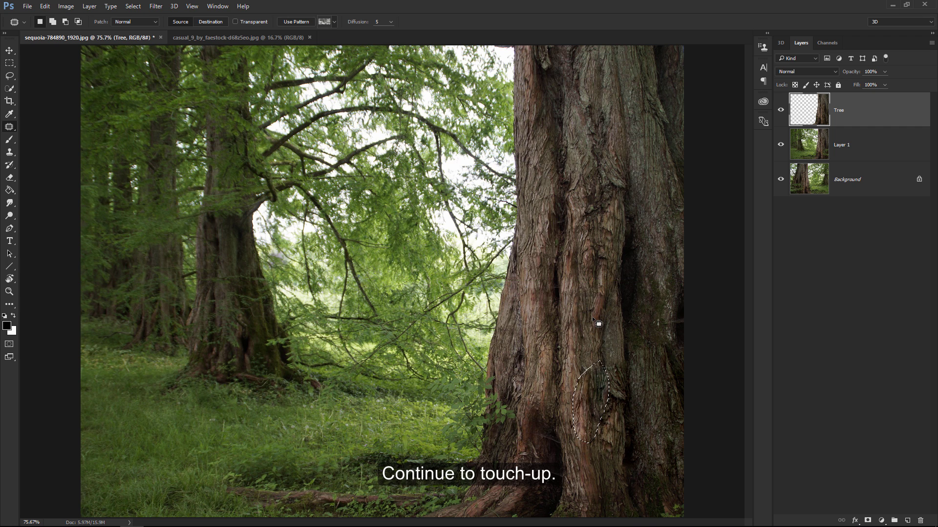
key("ctrl+d")
mouse_move(679, 503)
left_mouse_down()
mouse_move(684, 525)
mouse_move(693, 505)
mouse_move(610, 511)
left_mouse_up()
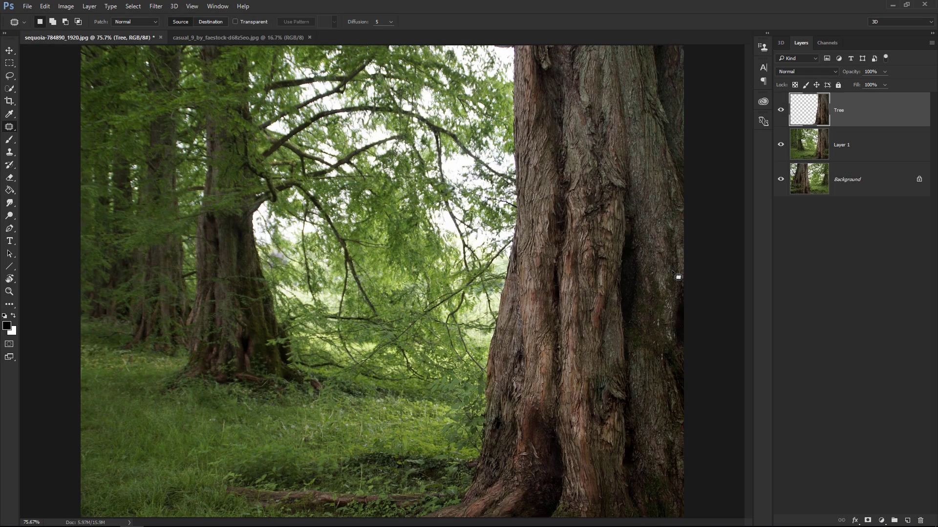
left_click(781, 111)
left_click(781, 111)
left_click(781, 111)
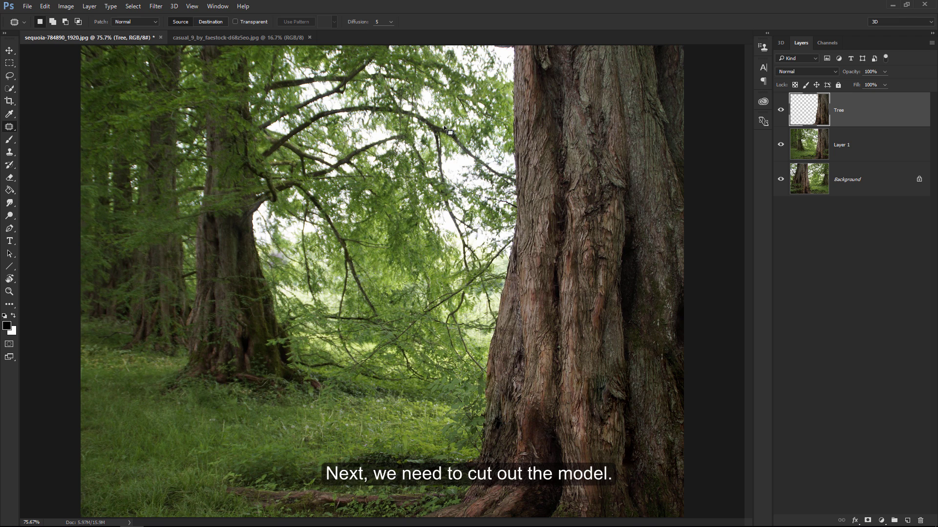
In the model photo, zoom in and start a curved Pen path along the hair edge
left_click(285, 39)
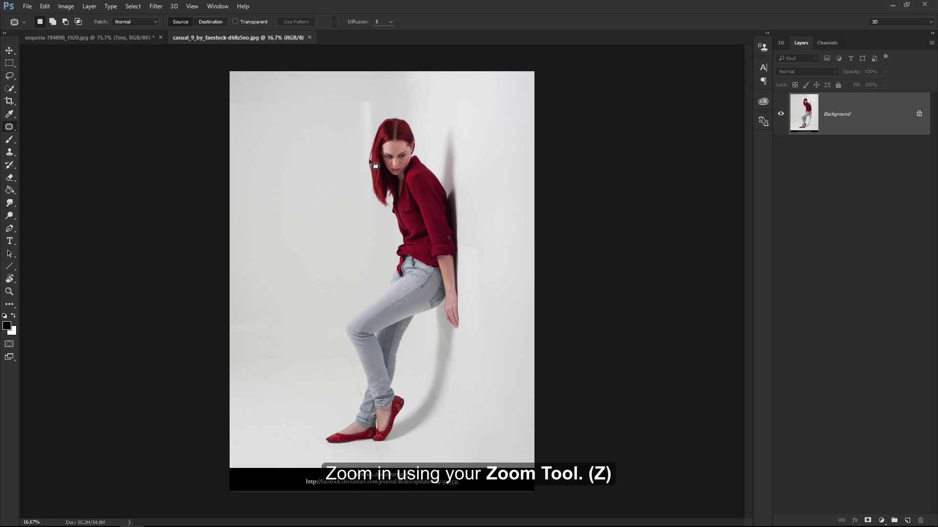
key("z")
mouse_move(394, 120)
left_mouse_down()
mouse_move(484, 133)
mouse_move(440, 198)
left_mouse_up()
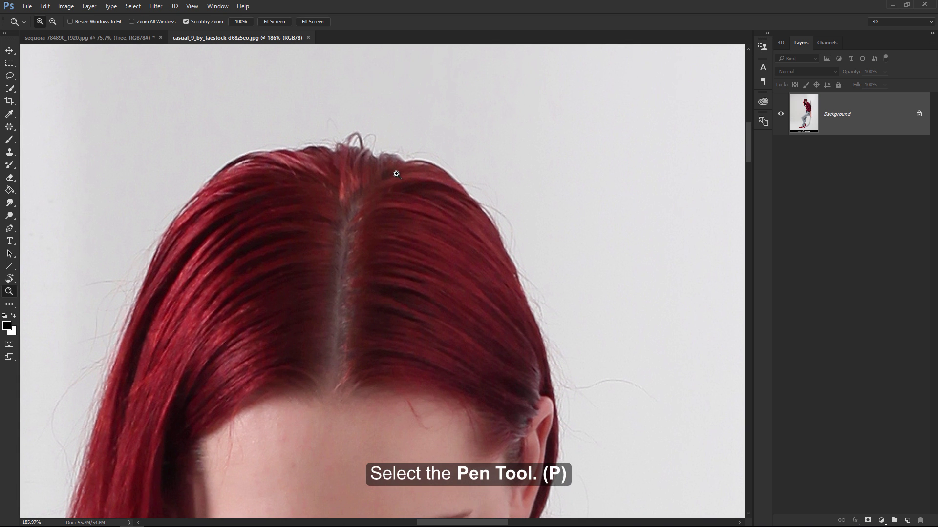
key("p")
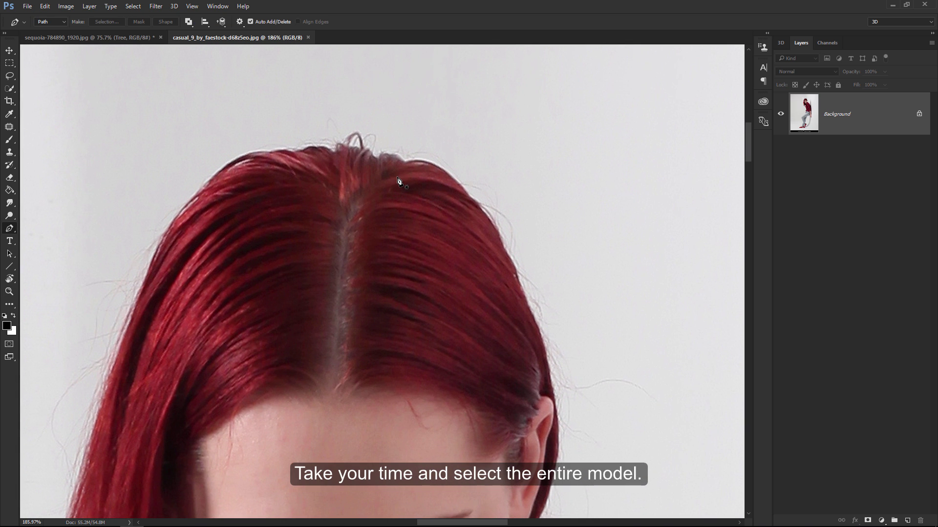
mouse_move(405, 161)
left_mouse_down()
mouse_move(455, 183)
mouse_move(483, 212)
left_mouse_up()
mouse_move(510, 257)
left_mouse_down()
mouse_move(519, 274)
mouse_move(510, 263)
left_mouse_up()
left_click_drag(529, 313, 532, 320)
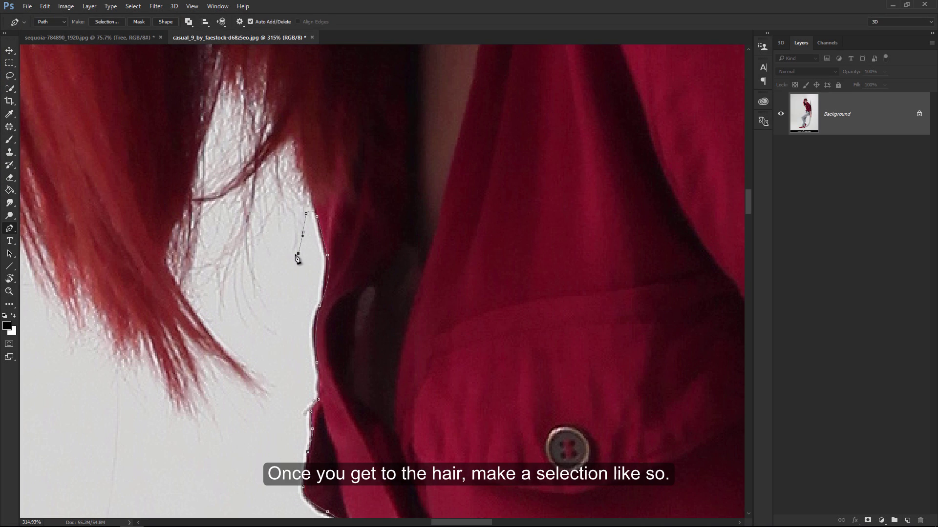
Trace the path around the rest of the model's outline
left_click(278, 237)
left_click(270, 264)
left_click(266, 296)
left_click(274, 318)
left_click(280, 341)
left_click(249, 338)
left_click(224, 325)
left_click(276, 378)
left_click(278, 401)
left_click(258, 423)
left_click(224, 441)
left_click(181, 440)
left_click(152, 415)
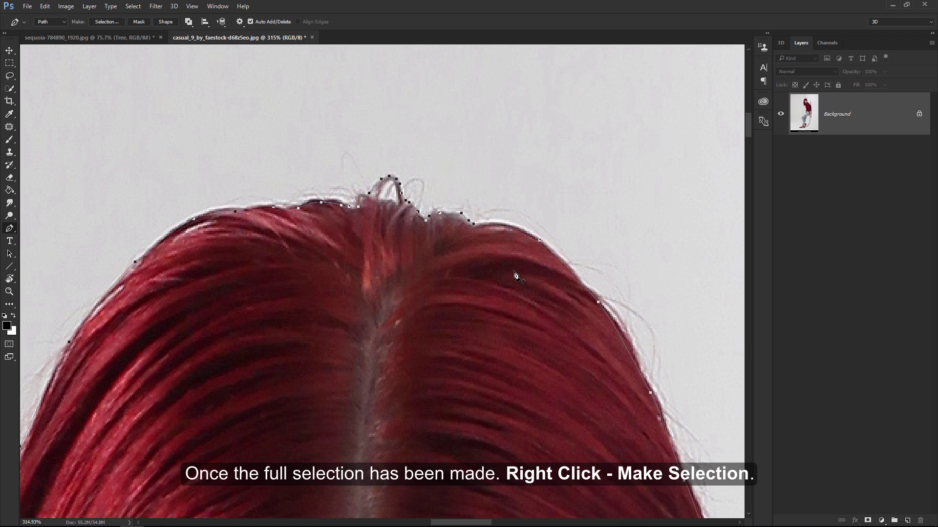
Convert the model path to a 0 px feather selection and fit the photo in view
right_click(481, 272)
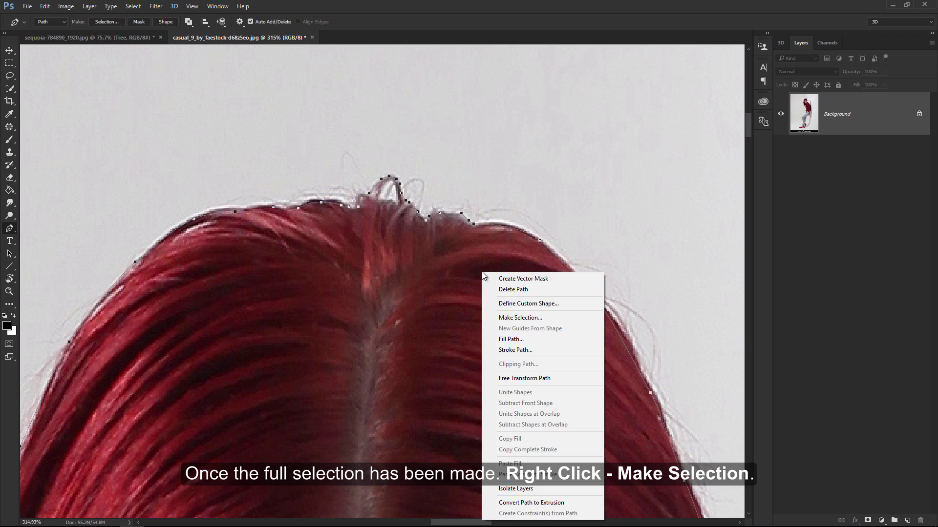
left_click(491, 317)
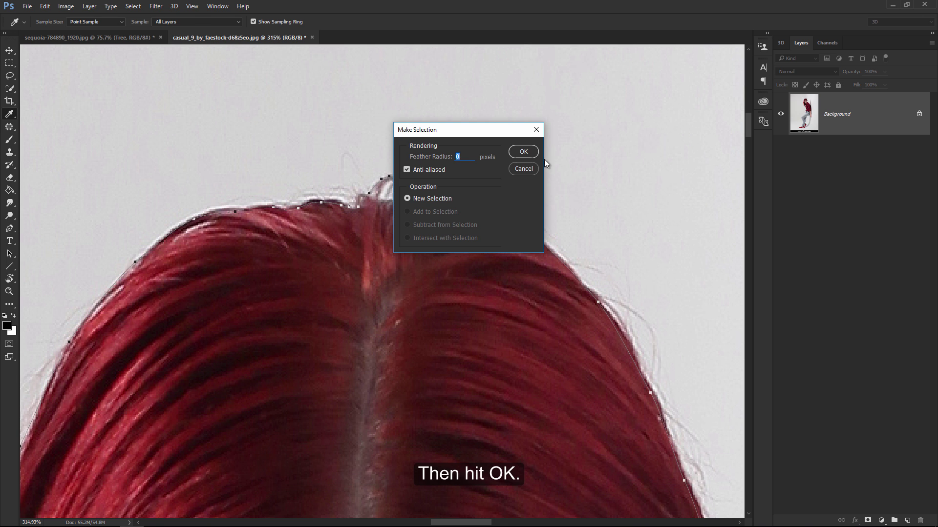
left_click(524, 154)
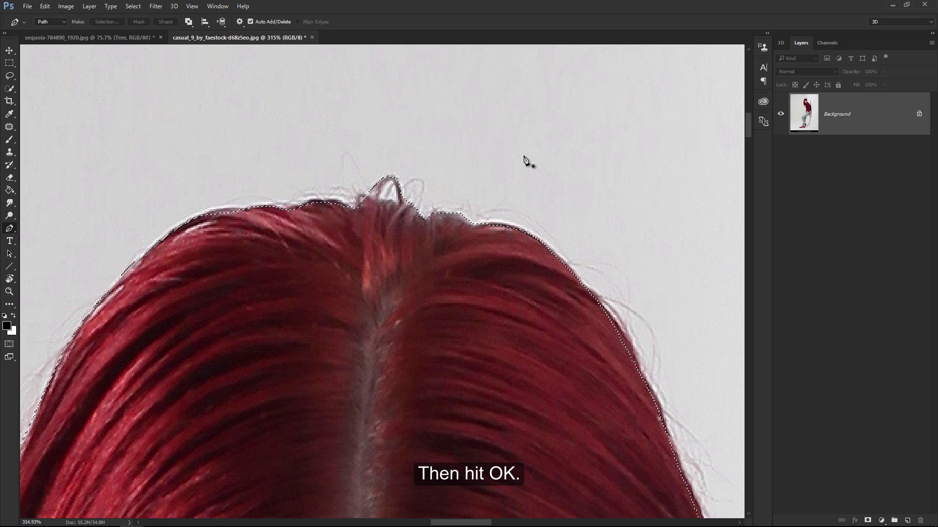
key("ctrl+0")
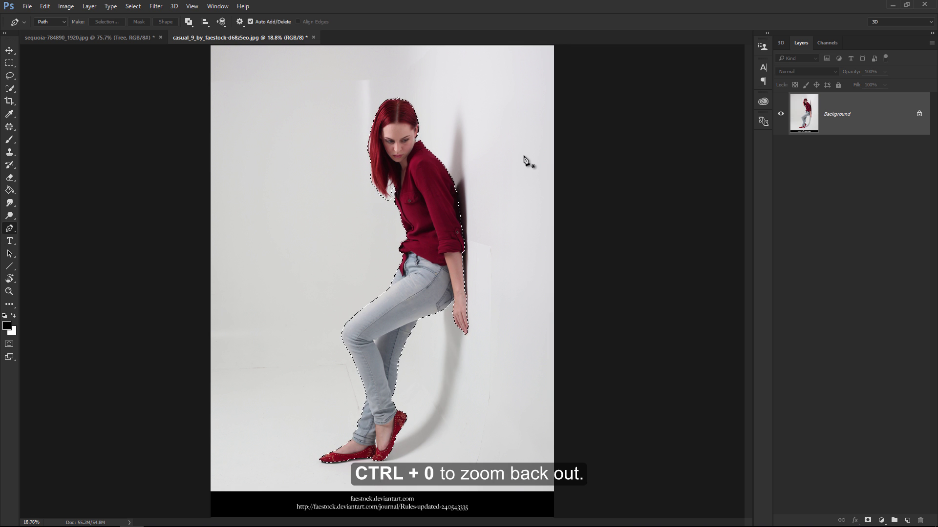
In Select and Mask, refine the left hair edge and output to New Layer with Layer Mask
left_click(133, 8)
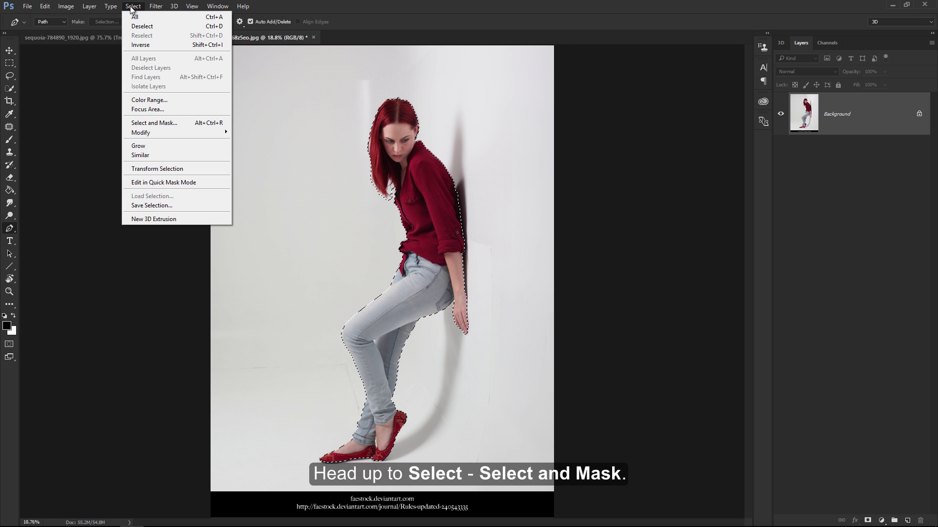
left_click(136, 125)
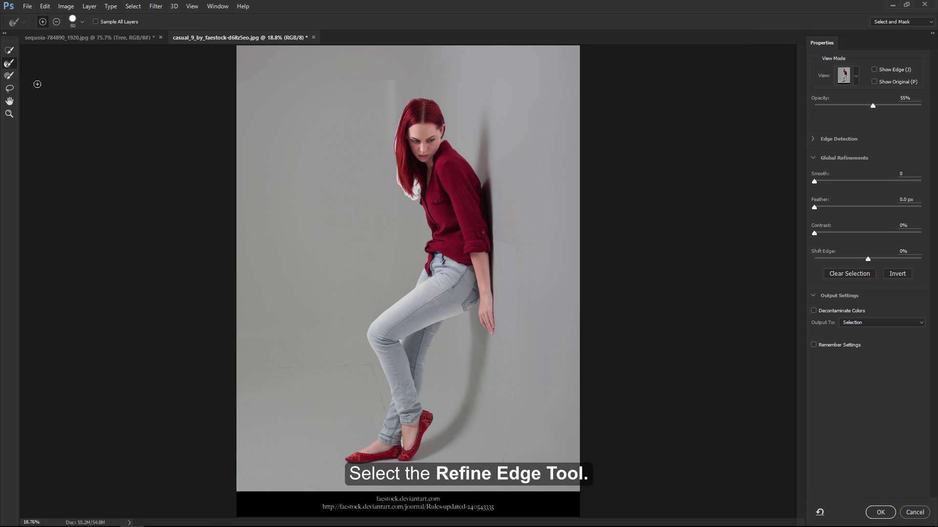
left_click(14, 66)
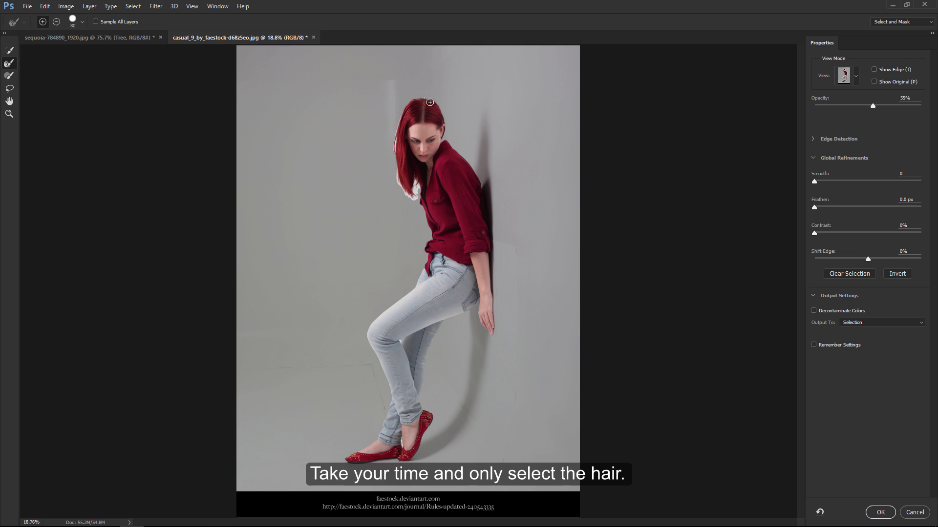
mouse_move(395, 121)
left_mouse_down()
mouse_move(413, 197)
mouse_move(417, 182)
left_mouse_up()
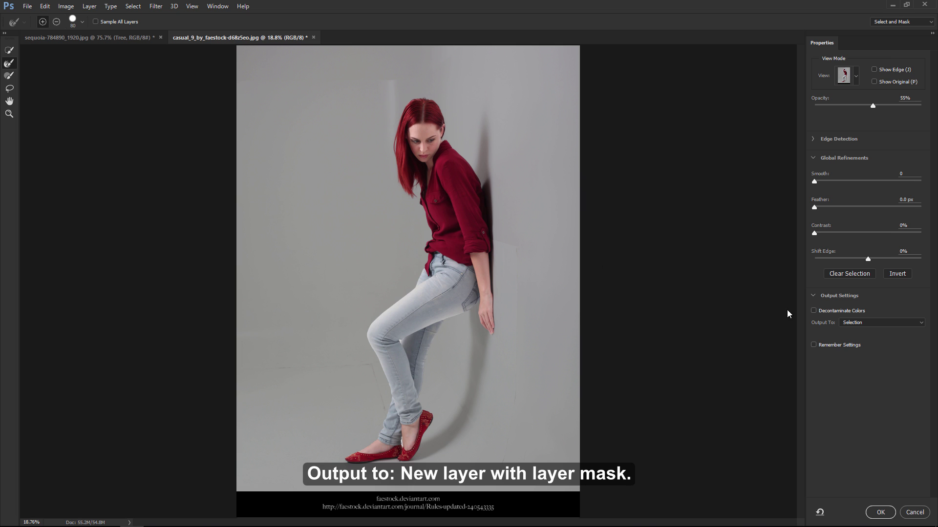
left_click(862, 322)
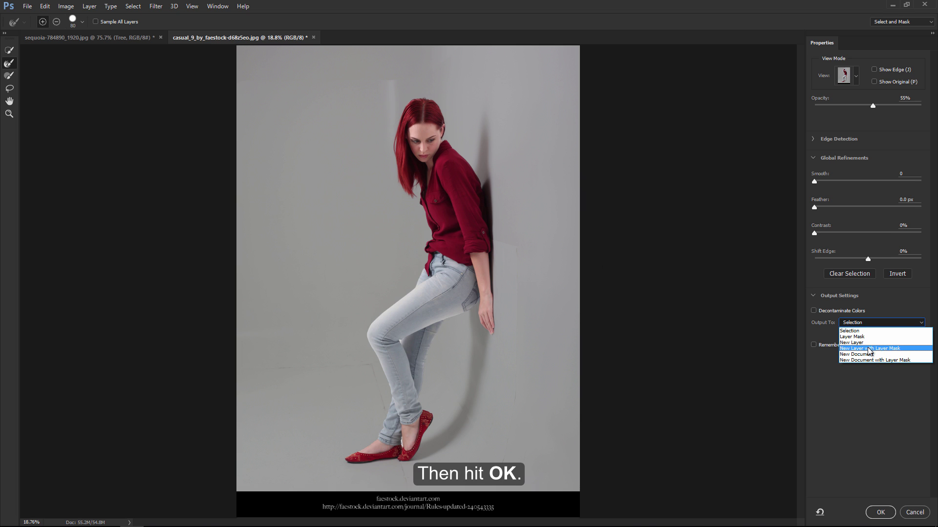
left_click(868, 349)
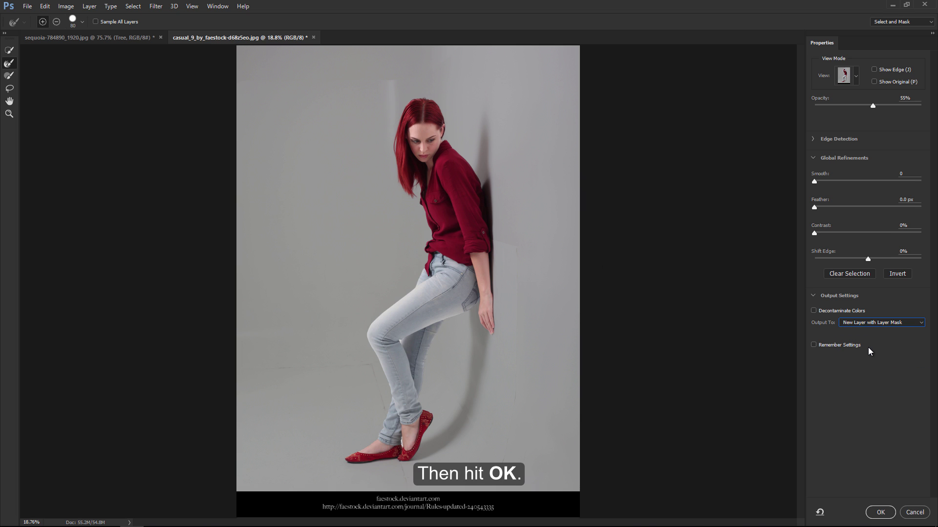
left_click(880, 513)
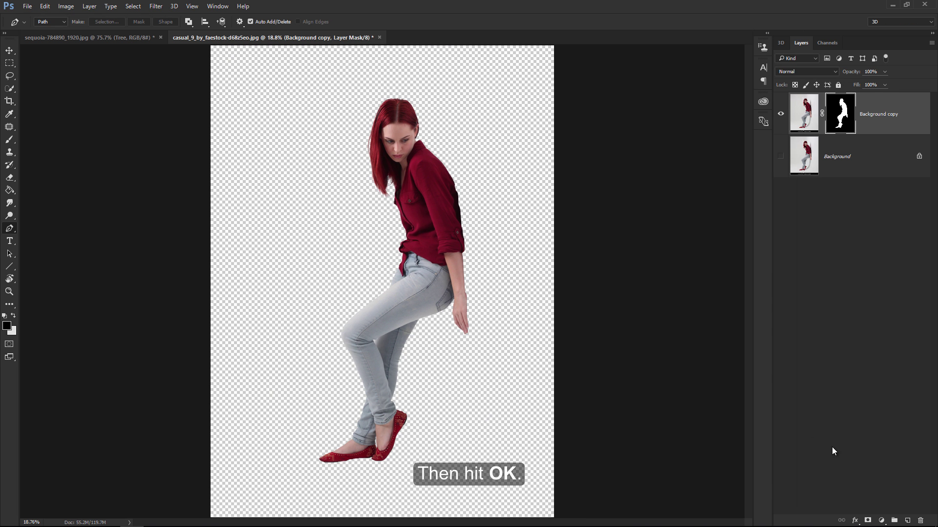
Drag the cut-out model into the forest document
key("v")
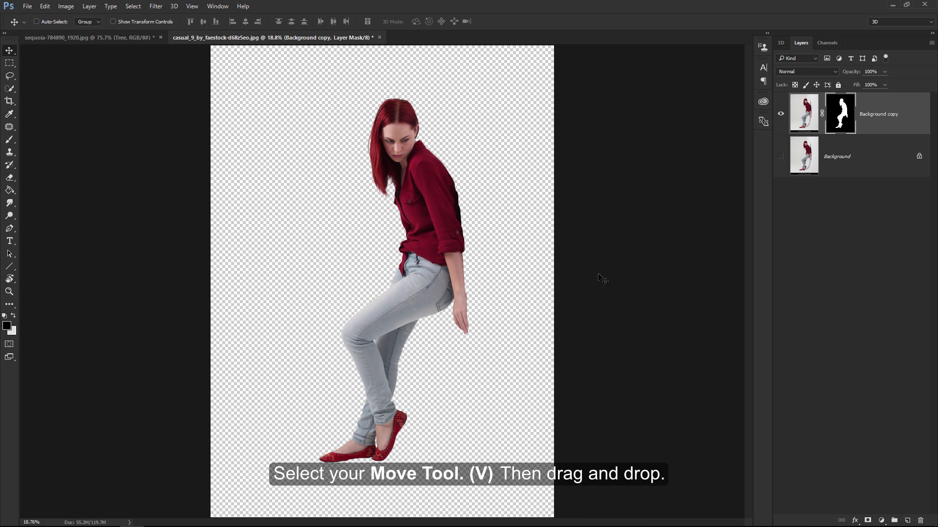
mouse_move(433, 226)
left_mouse_down()
mouse_move(144, 41)
mouse_move(338, 178)
left_mouse_up()
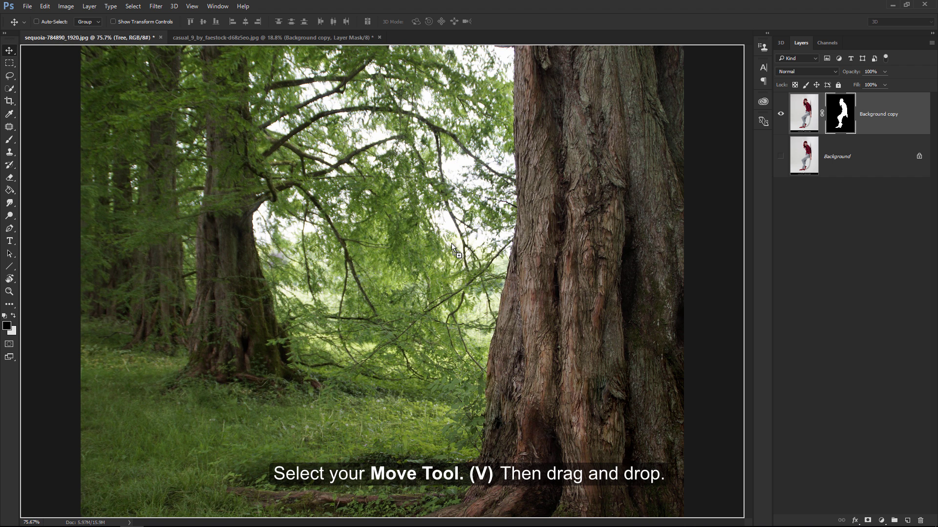
left_click_drag(451, 244, 451, 243)
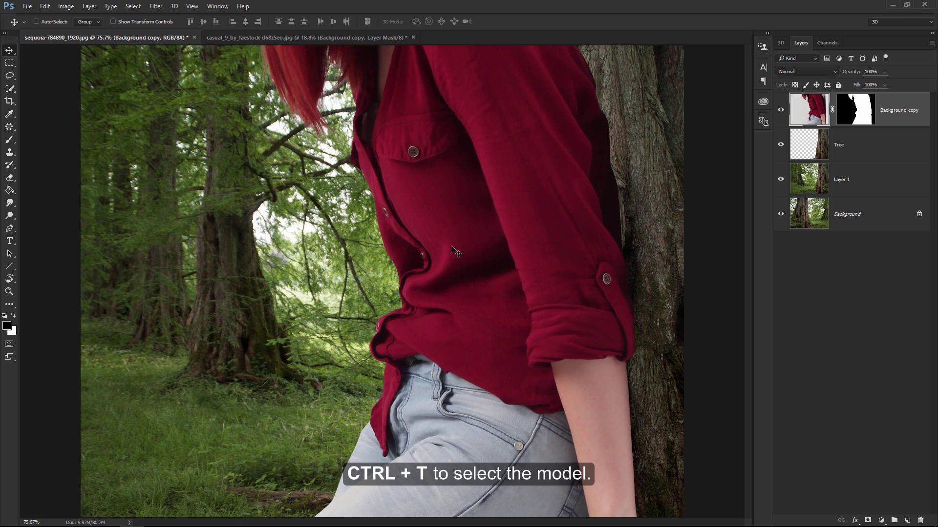
Scale the model proportionally to about 22% and place her against the big trunk
key("ctrl+t")
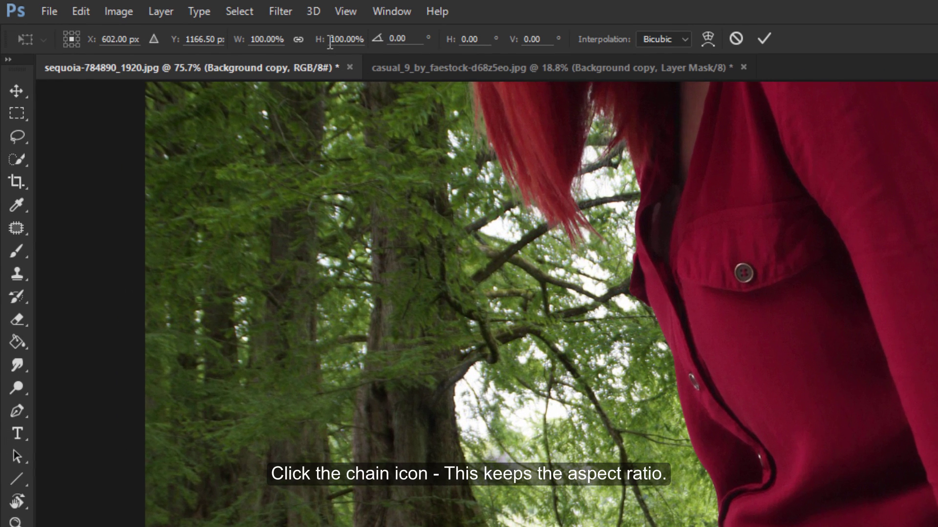
left_click(298, 39)
type("39")
key("Tab")
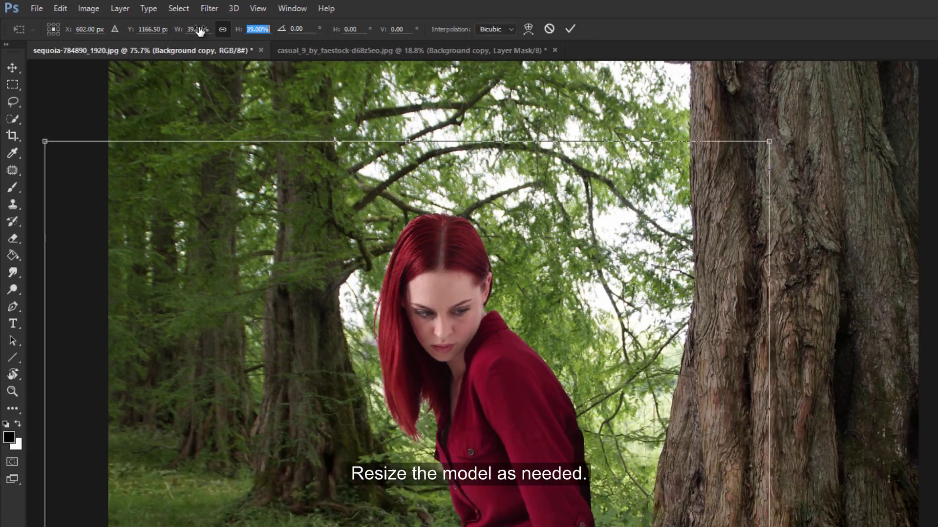
left_click_drag(200, 30, 142, 23)
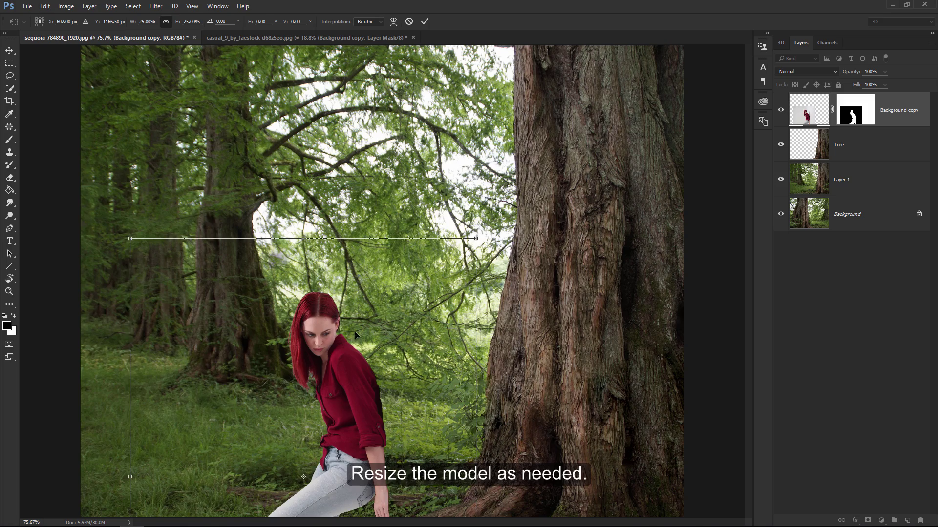
left_click_drag(355, 335, 527, 180)
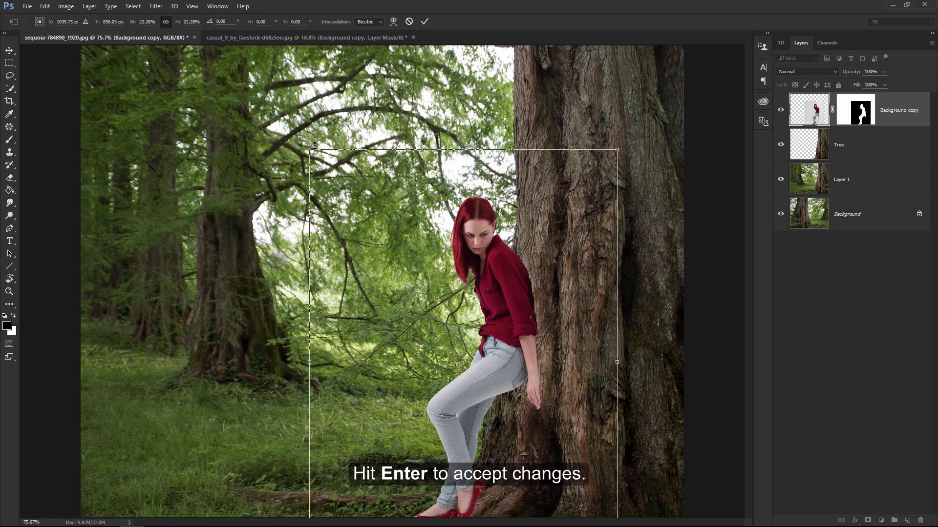
key("Return")
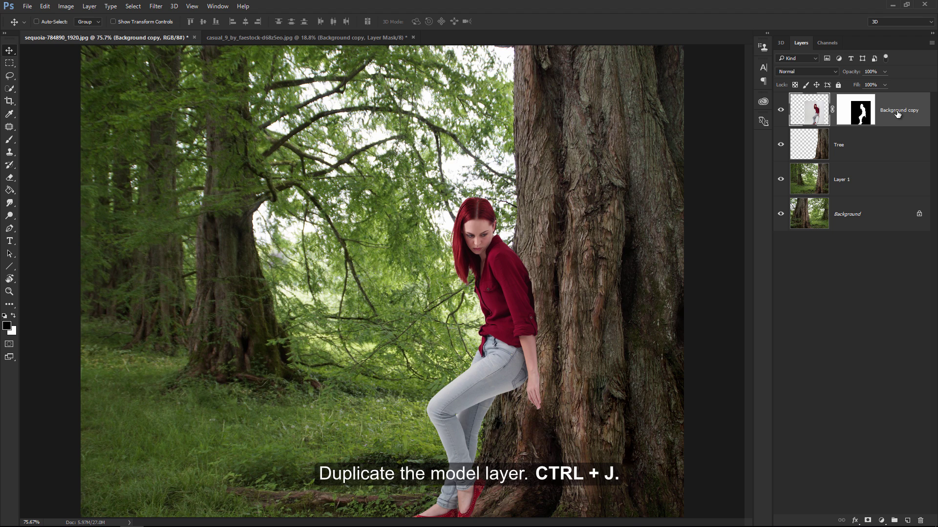
Duplicate the model layer, hide the original, apply the mask, rename it Model, and tag it orange
key("ctrl+j")
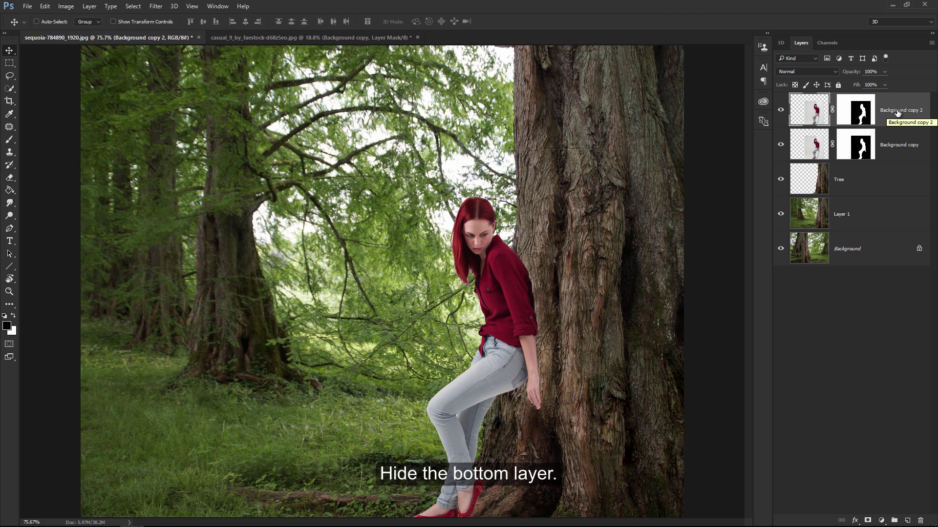
left_click(780, 144)
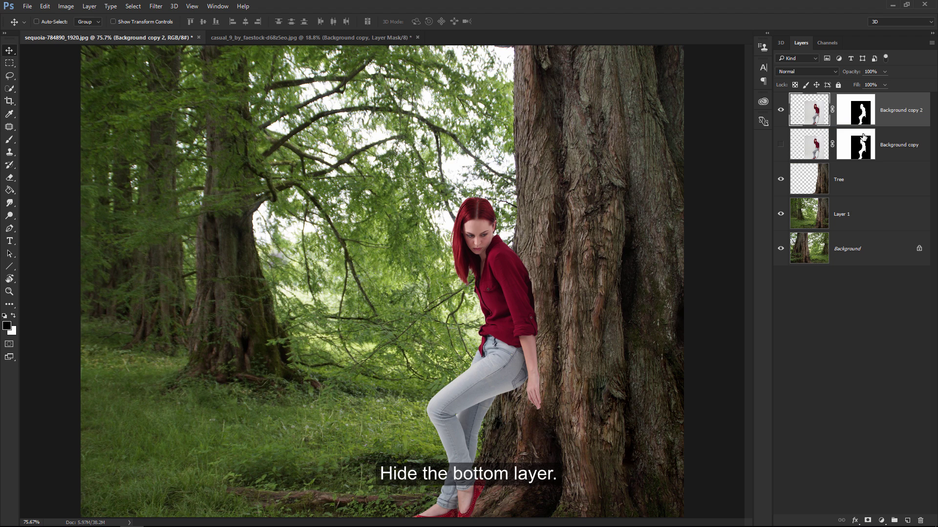
right_click(856, 114)
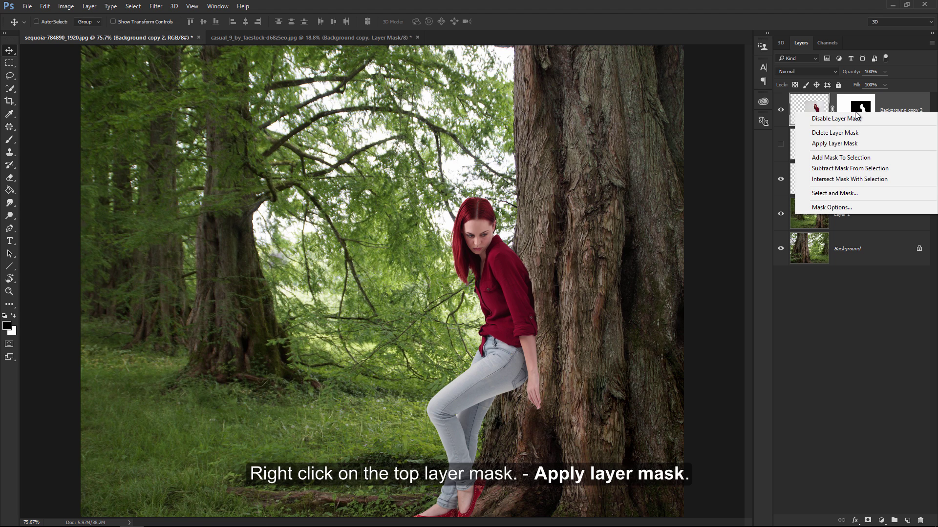
left_click(858, 144)
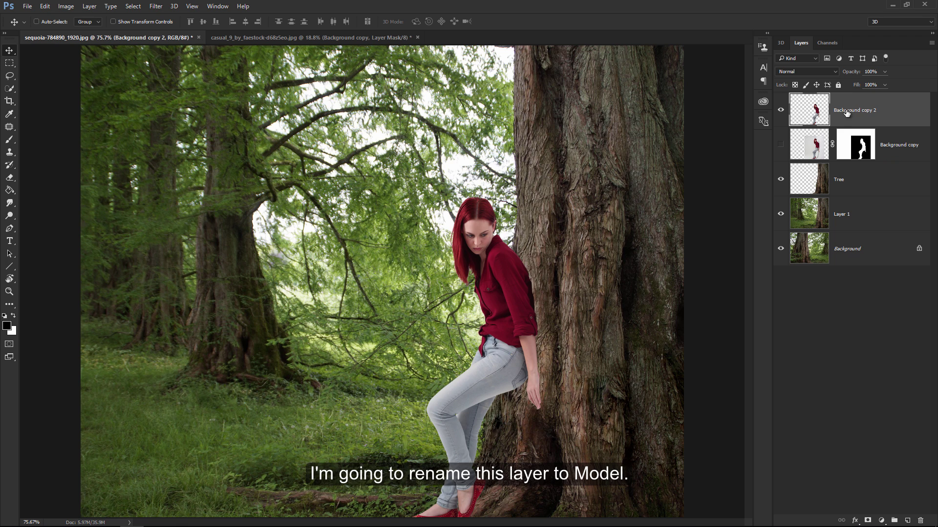
double_click(847, 110)
type("Model")
key("Return")
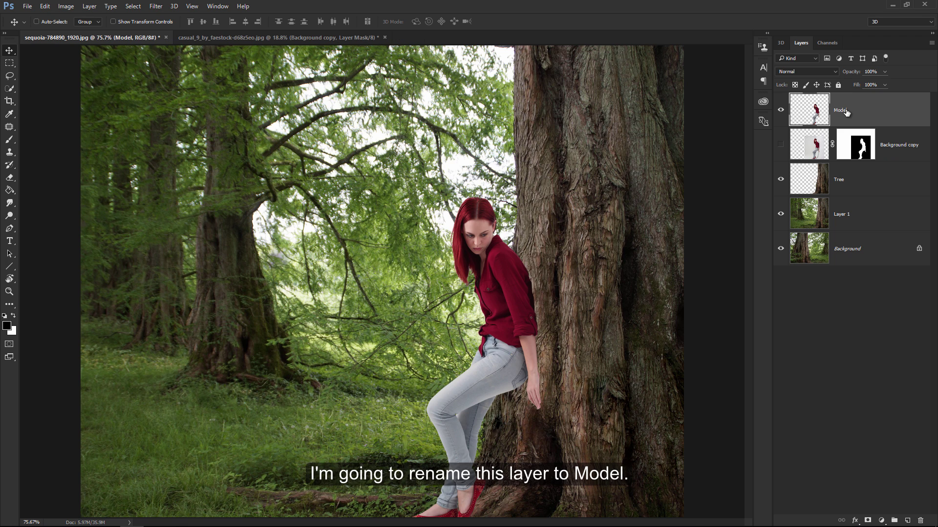
right_click(784, 119)
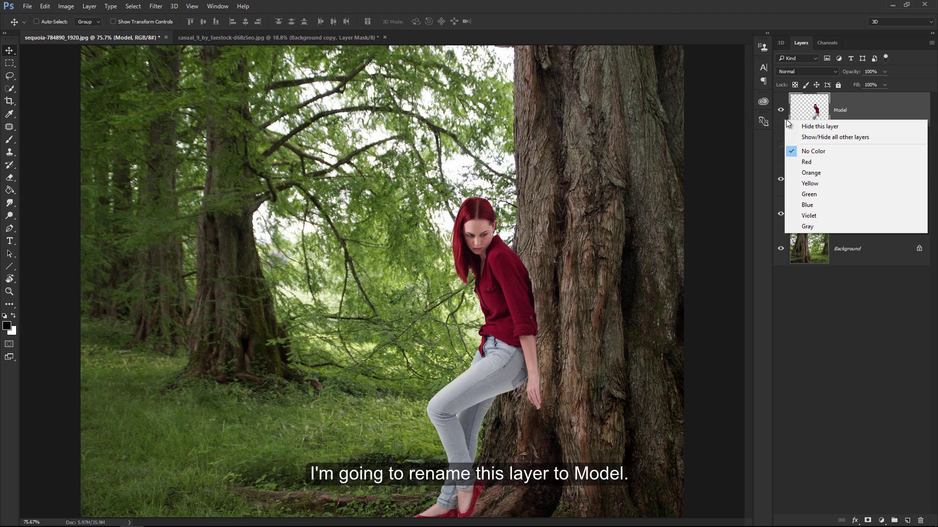
left_click(797, 172)
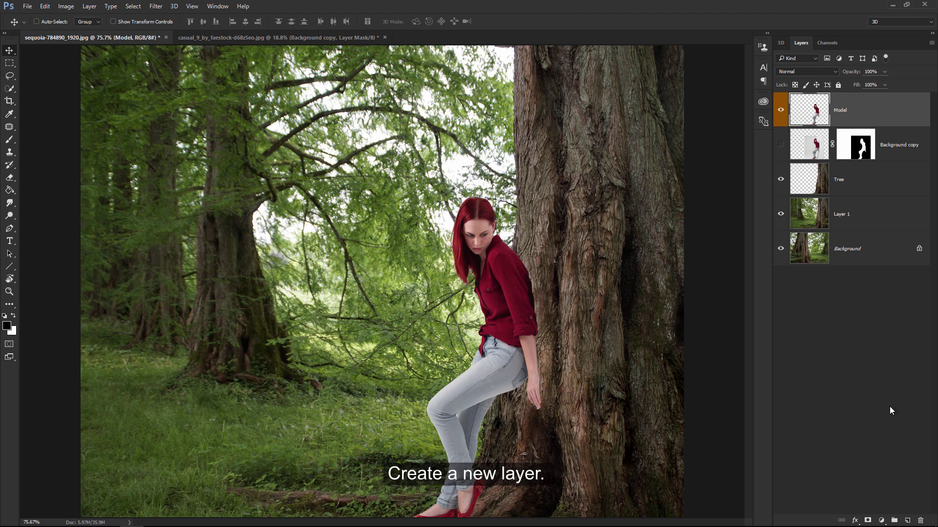
Add a Models Shadow layer below Background copy, clipped to the Tree layer
left_click(906, 520)
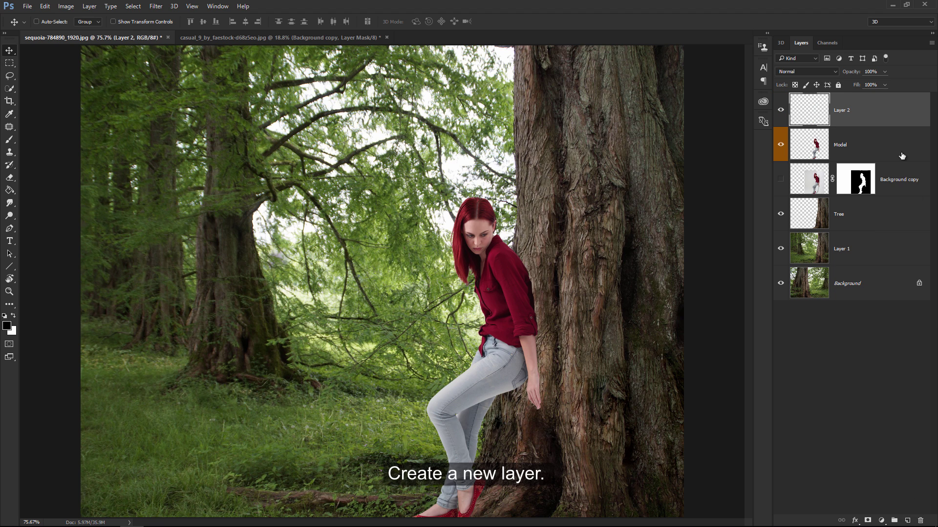
left_click_drag(879, 111, 882, 146)
double_click(844, 145)
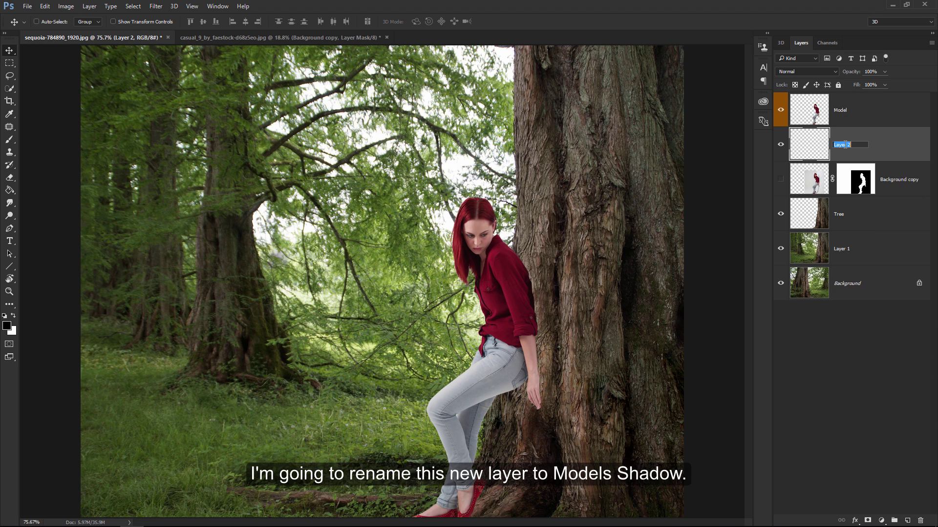
type("Models Shadow")
key("Return")
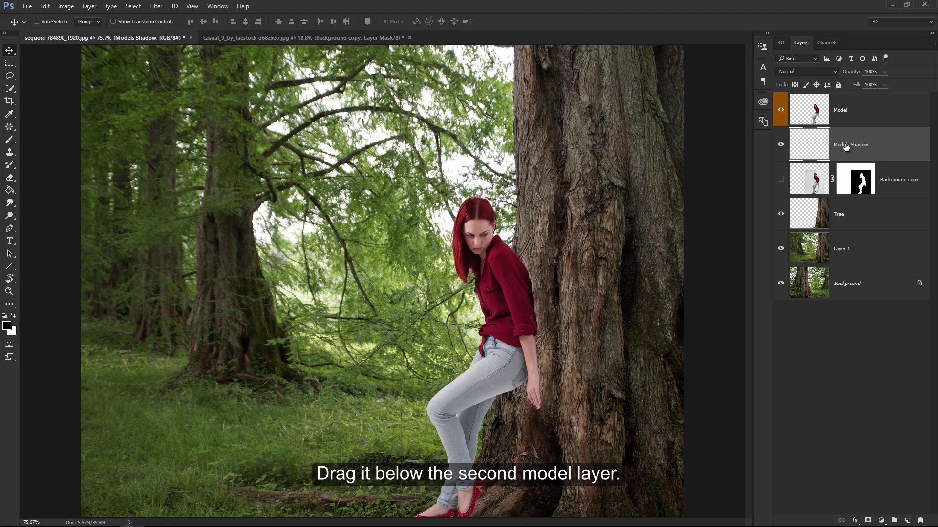
left_click_drag(860, 146, 870, 185)
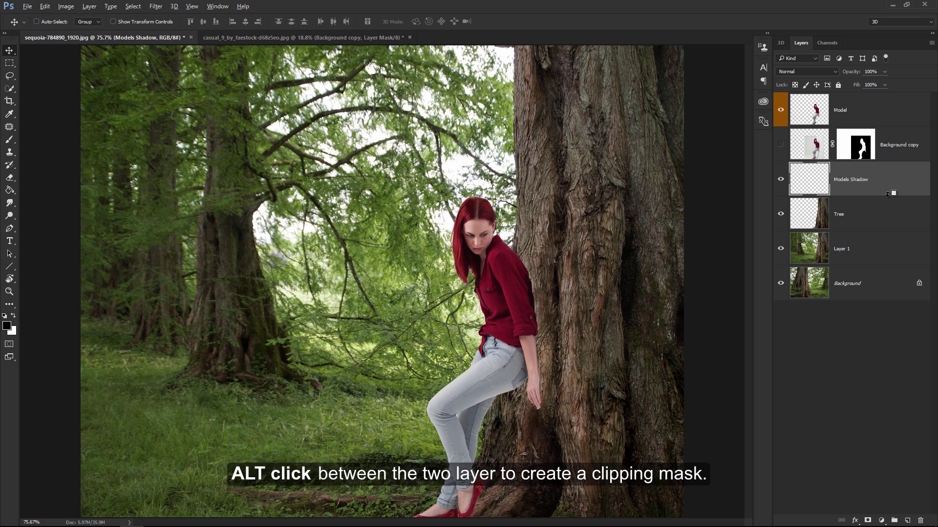
left_click(887, 194, "alt")
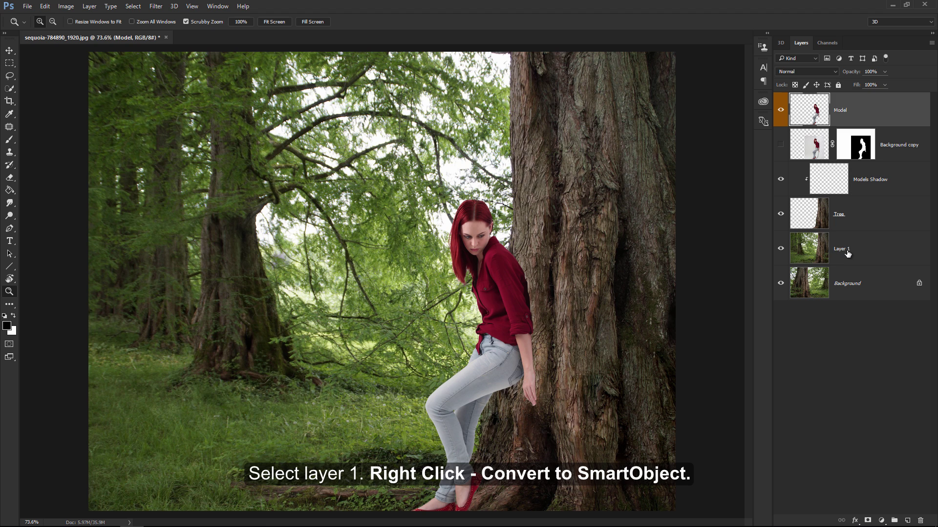
Convert Layer 1, the forest background, to a smart object
left_click(847, 252)
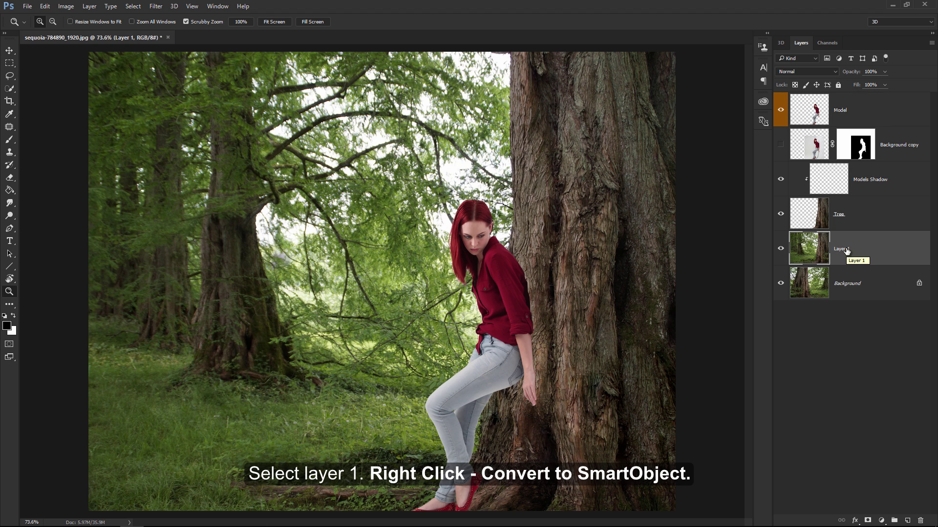
right_click(846, 249)
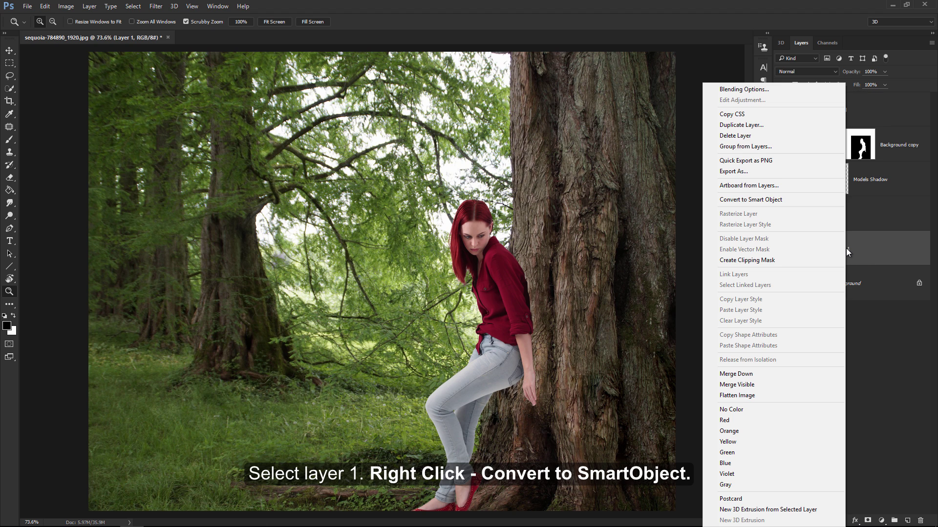
left_click(834, 202)
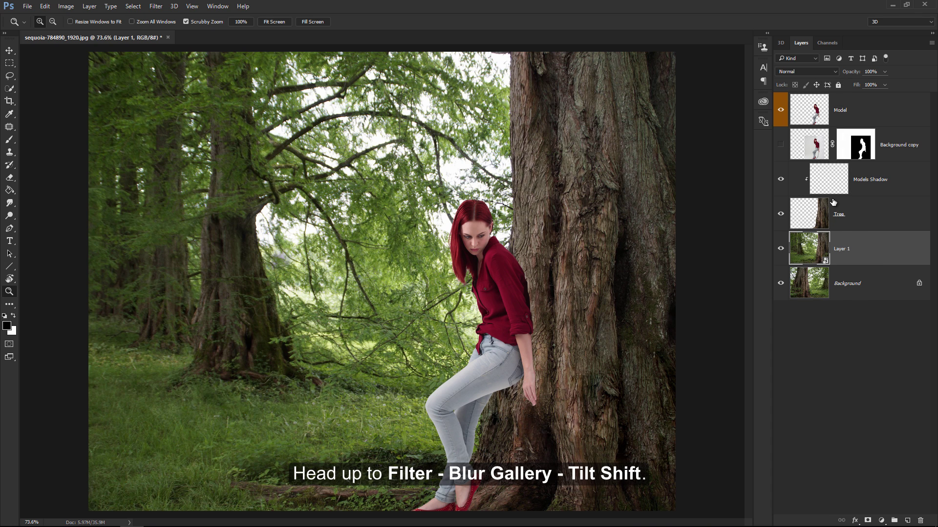
Apply a 12 px Tilt-Shift blur with the sharp band moved down to the ground
left_click(155, 6)
mouse_move(170, 123)
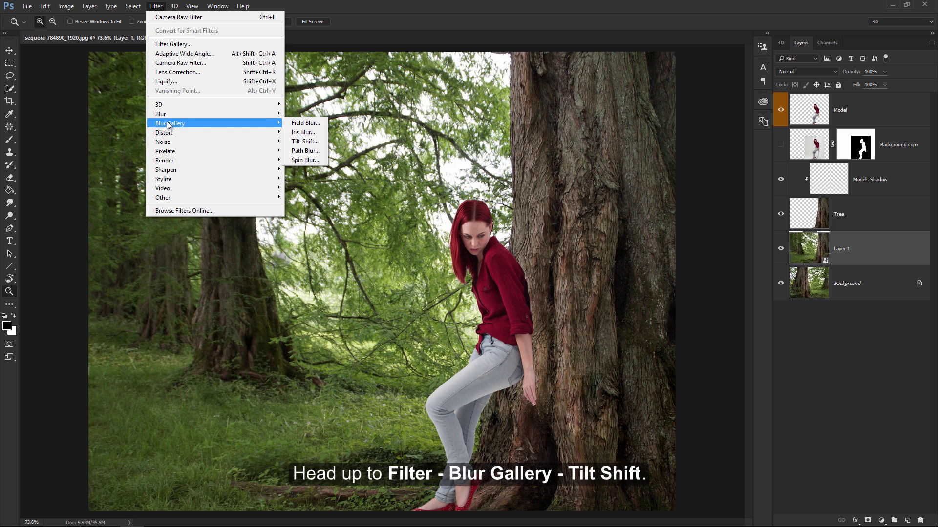
left_click(303, 141)
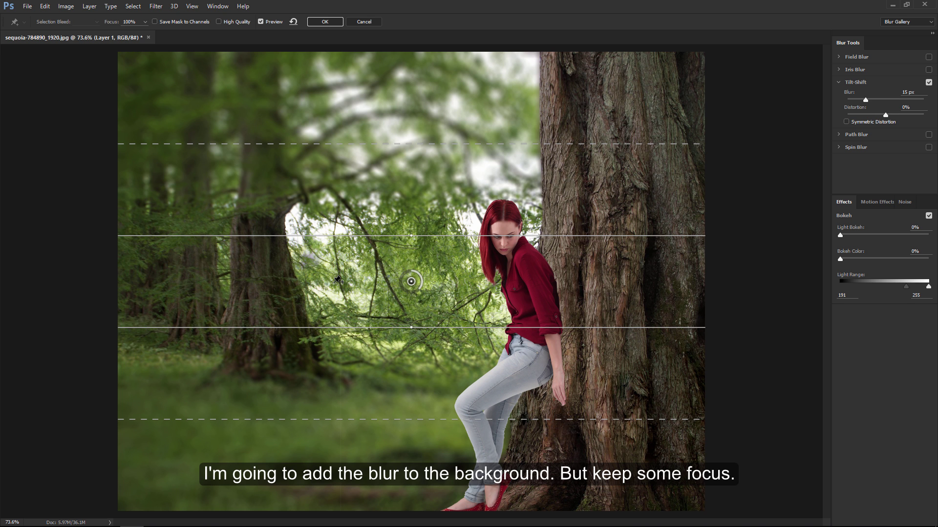
mouse_move(342, 280)
left_mouse_down()
mouse_move(348, 464)
mouse_move(402, 492)
left_mouse_up()
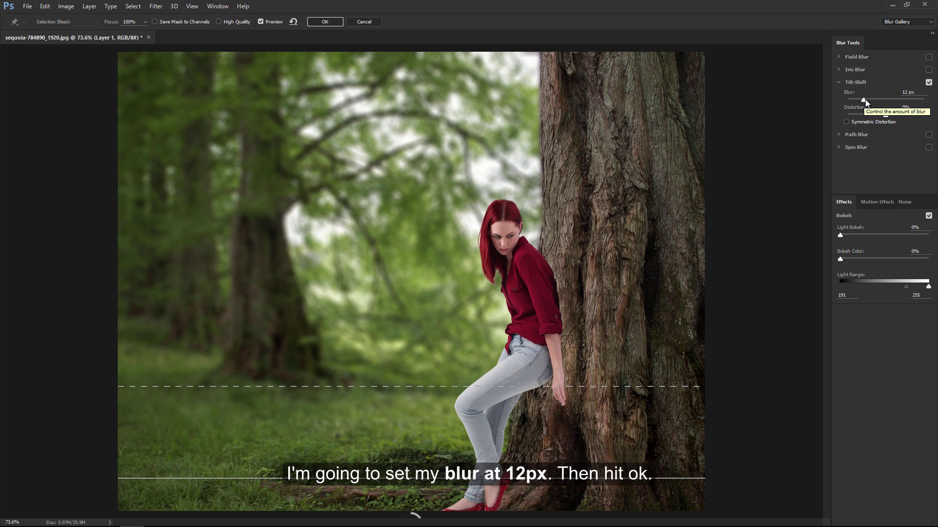
left_click(332, 24)
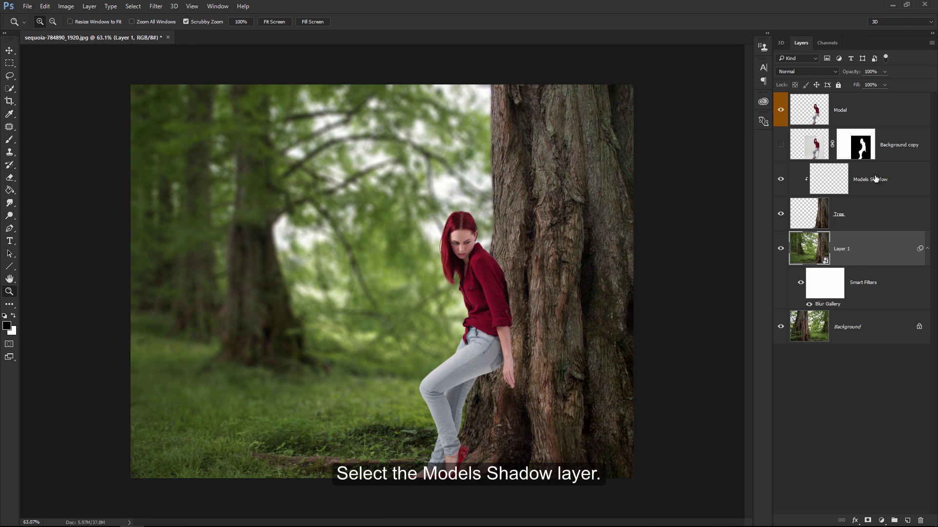
On the Models Shadow layer, choose a soft round brush sized down to 50
left_click(877, 181)
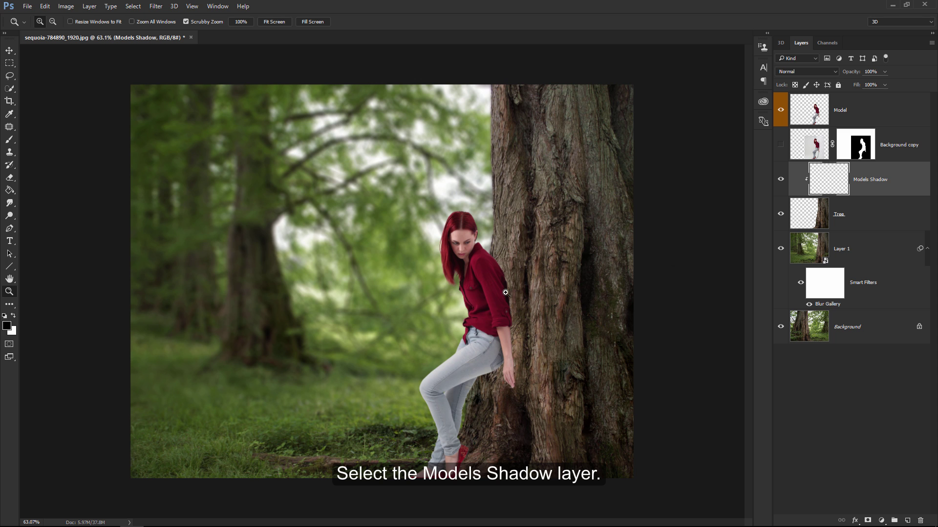
mouse_move(503, 273)
left_mouse_down()
mouse_move(546, 275)
mouse_move(505, 261)
left_mouse_up()
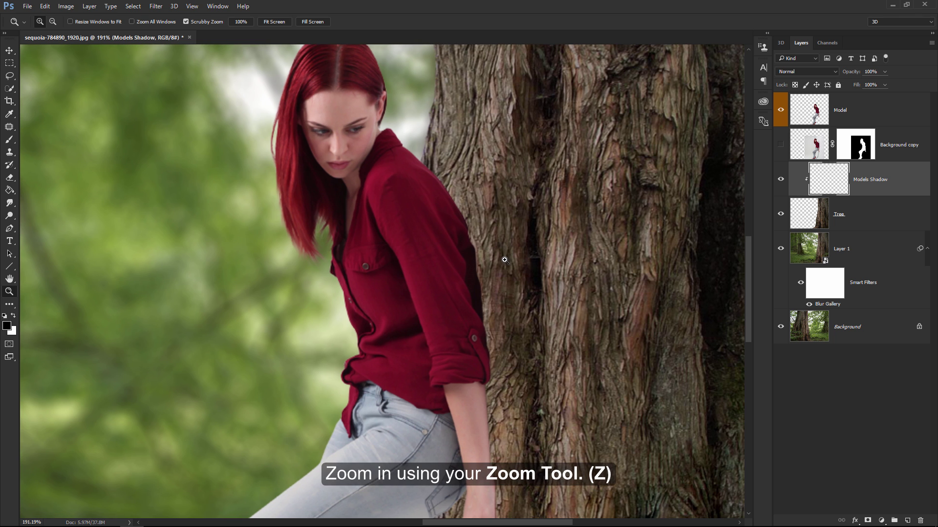
key("b")
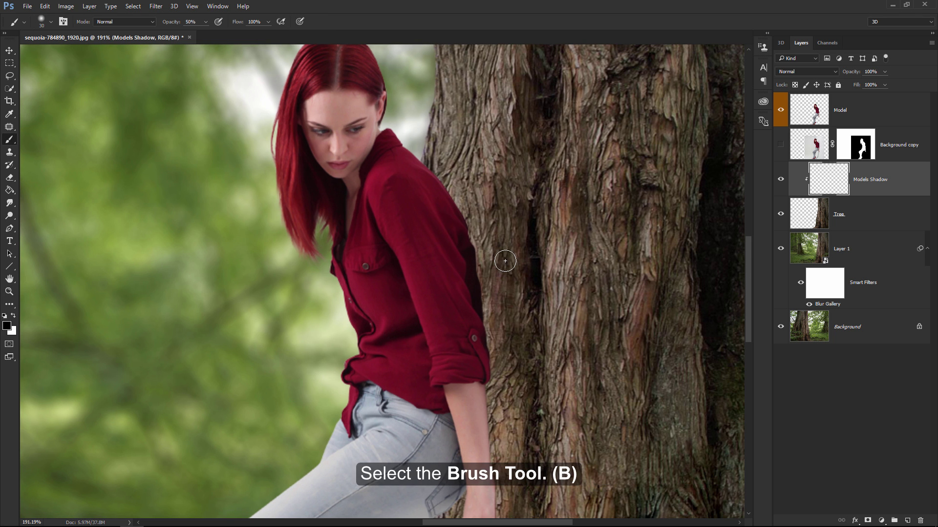
left_click(51, 24)
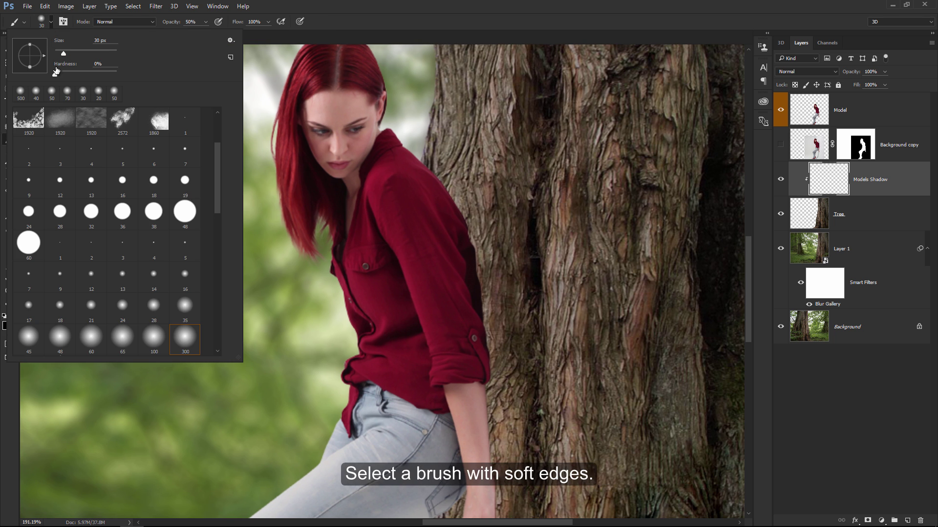
double_click(185, 339)
key("[")
key("[")
key("[")
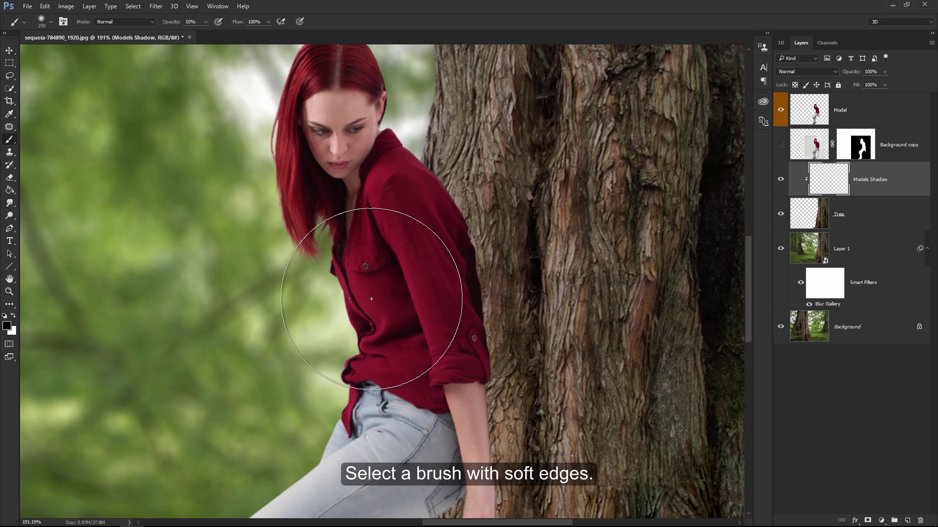
key("[")
key("[")
key("[")
key("bracketleft")
key("bracketleft")
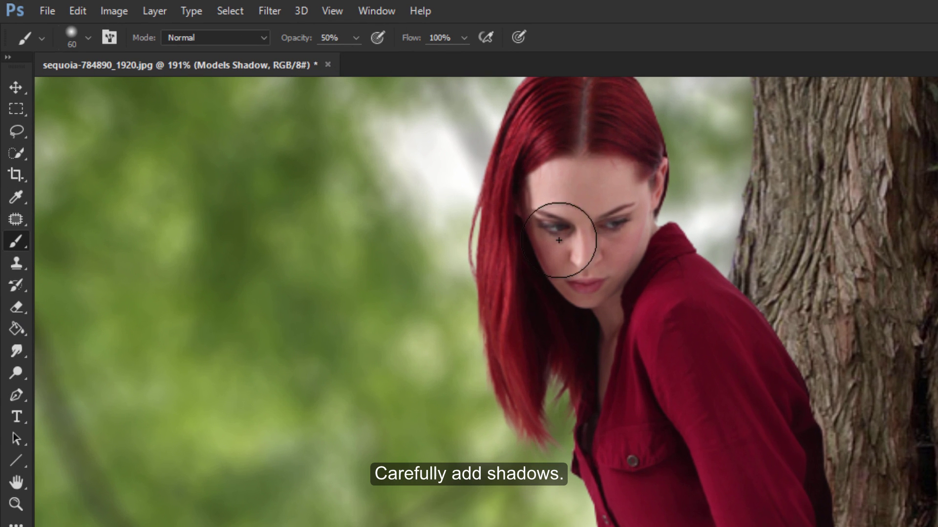
key("bracketleft")
Paint dark shadows on the trunk along the shirt edge, arm and hand with smaller brush sizes
key("bracketleft")
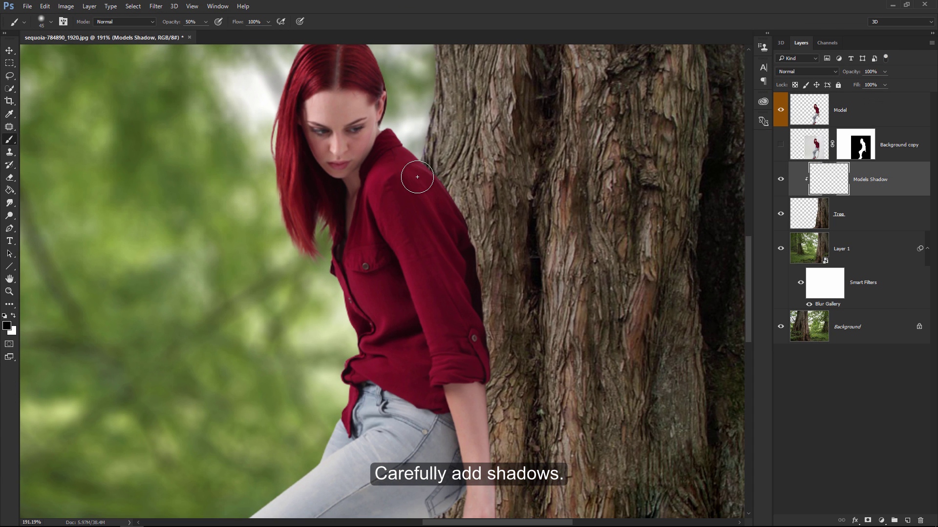
mouse_move(431, 195)
left_mouse_down()
mouse_move(450, 234)
mouse_move(417, 176)
mouse_move(448, 268)
mouse_move(459, 252)
mouse_move(480, 374)
mouse_move(419, 198)
mouse_move(435, 318)
mouse_move(425, 303)
mouse_move(438, 296)
left_mouse_up()
key("bracketleft")
scroll(438, 296, "up", 2)
key("b")
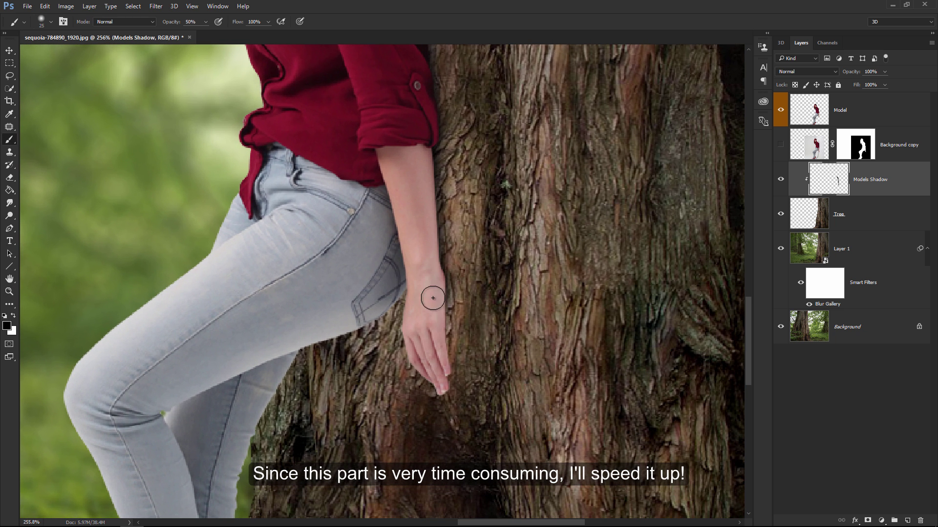
key("bracketleft")
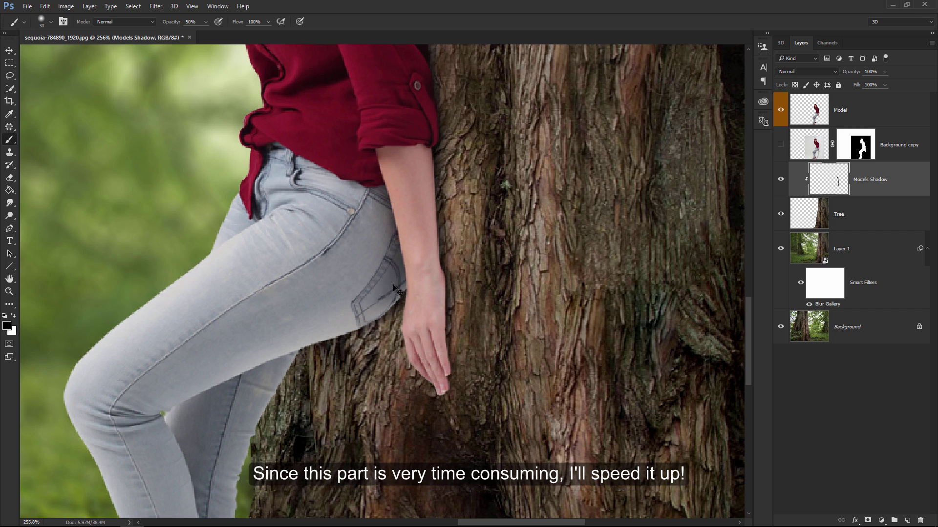
key("bracketright")
key("bracketright")
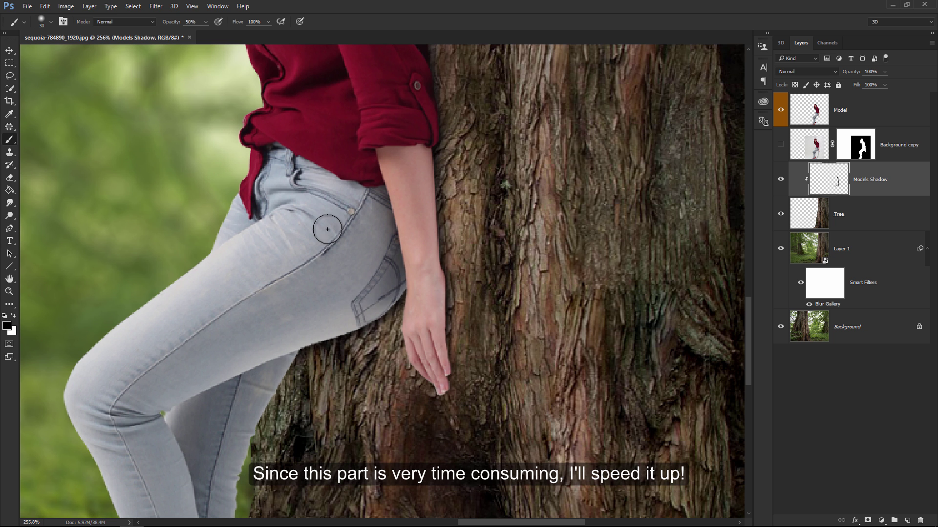
key("bracketleft")
left_click_drag(437, 200, 444, 443)
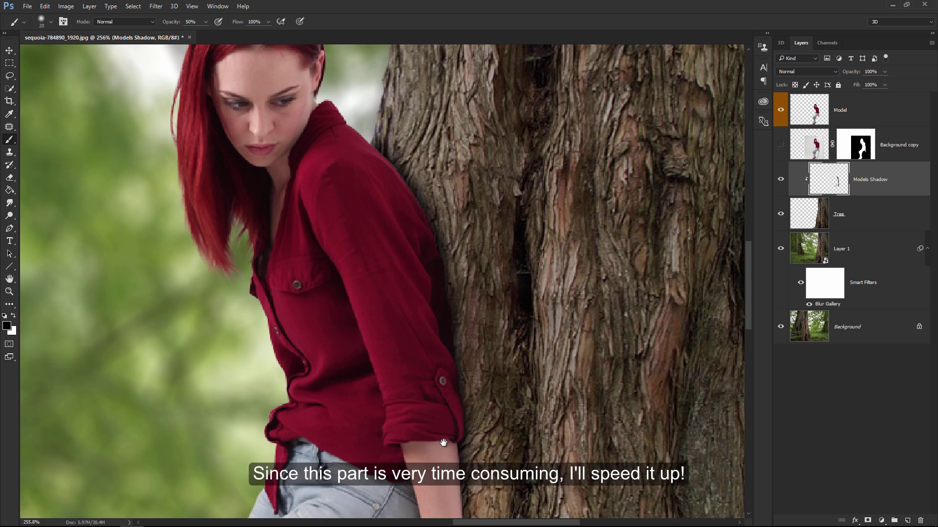
left_click_drag(390, 268, 390, 131)
scroll(404, 254, "down", 3)
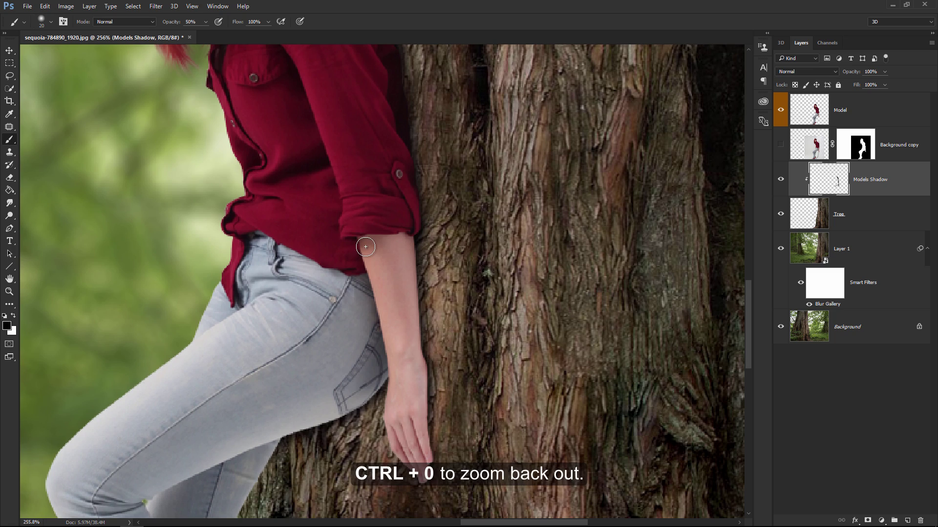
key("ctrl+0")
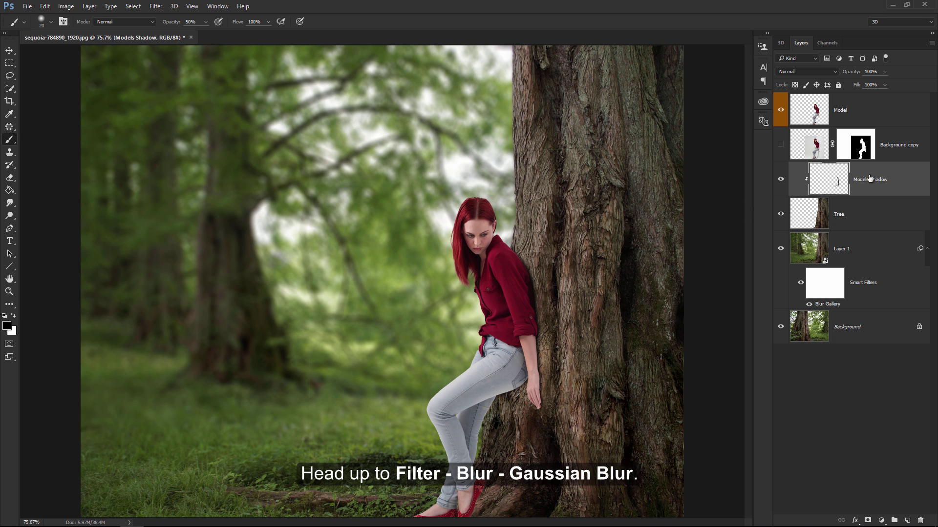
Blur the Models Shadow layer with a 4.0-pixel Gaussian Blur and add an empty layer below Tree
left_click(157, 5)
mouse_move(214, 114)
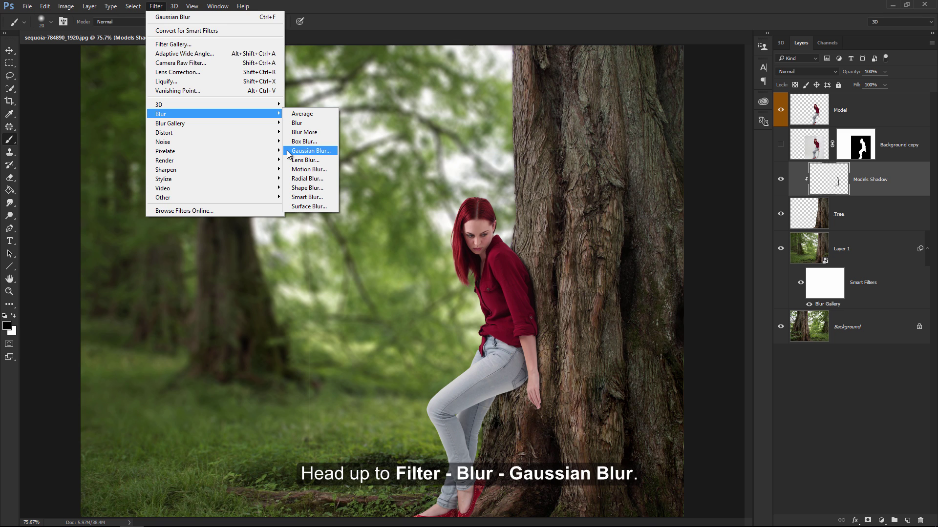
left_click(288, 152)
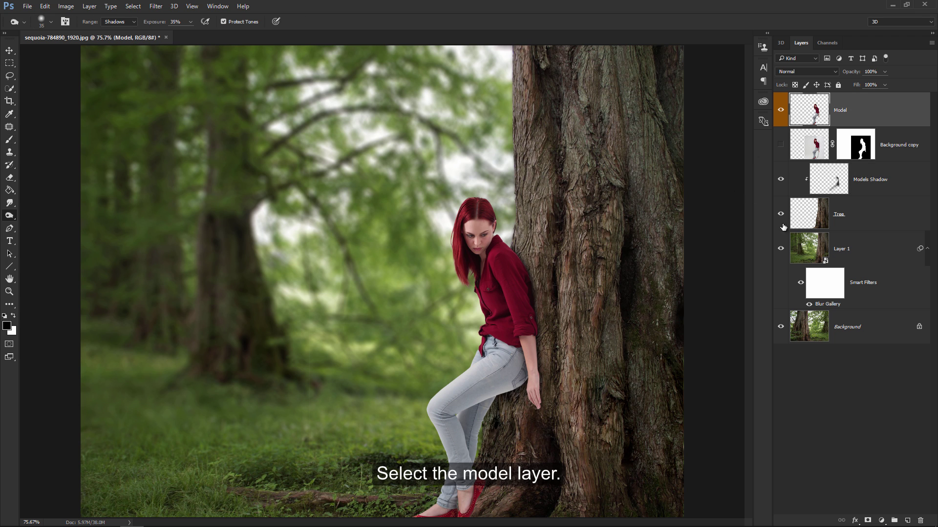
left_click(907, 521)
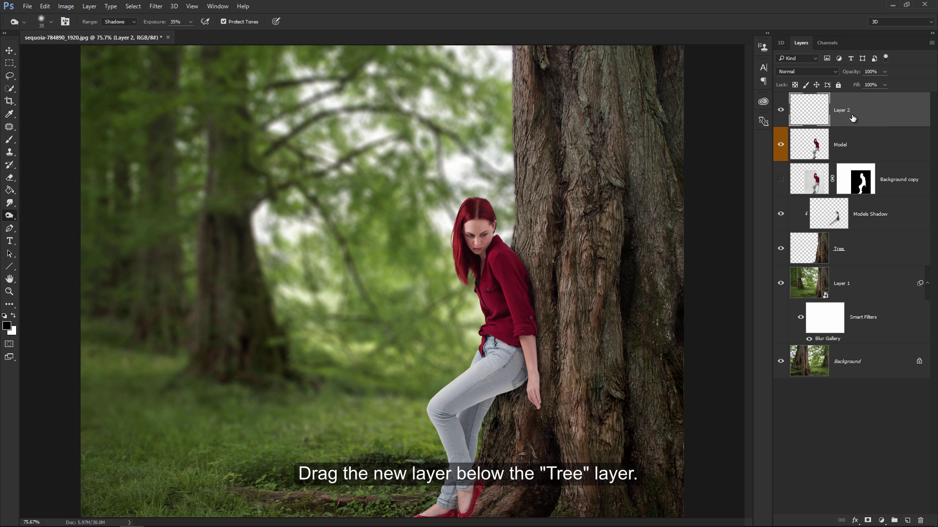
left_click_drag(852, 118, 872, 259)
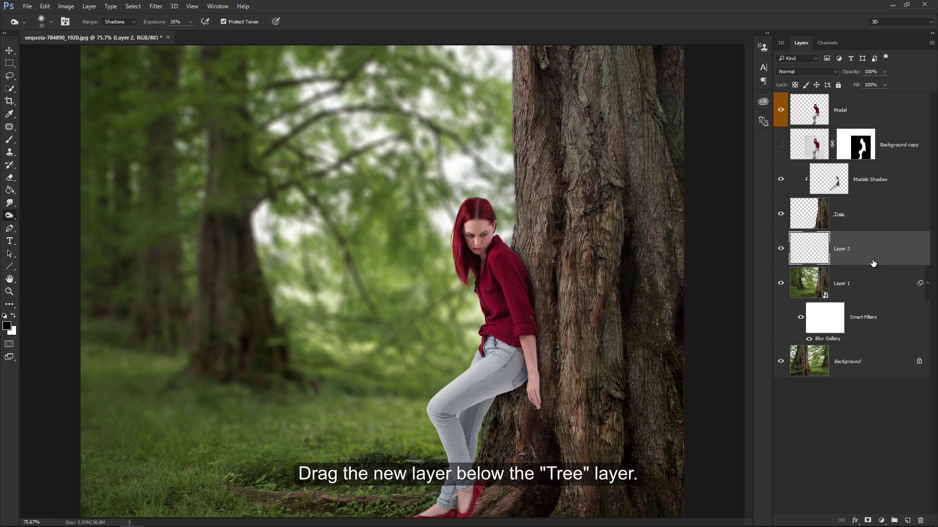
Name the new layer Background Light and set the foreground colour to light orange ff9c61
double_click(841, 249)
type("Background Light")
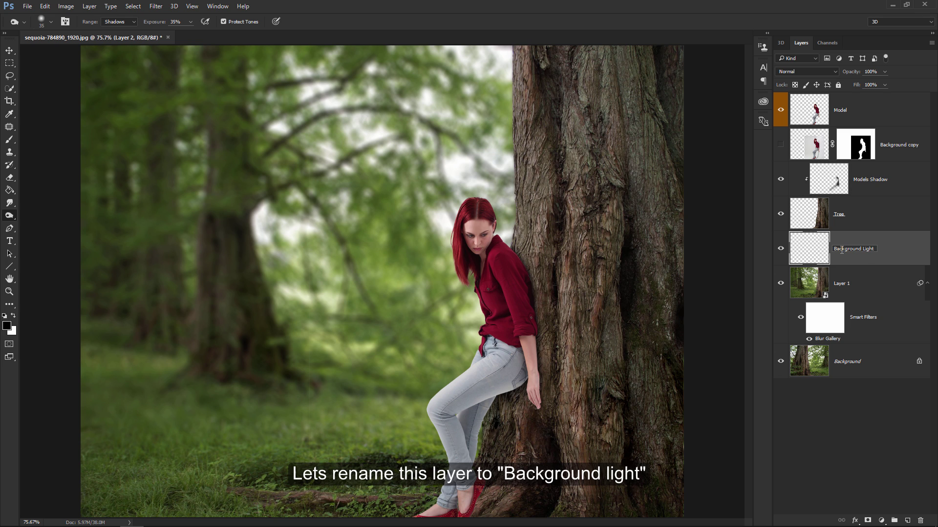
key("Return")
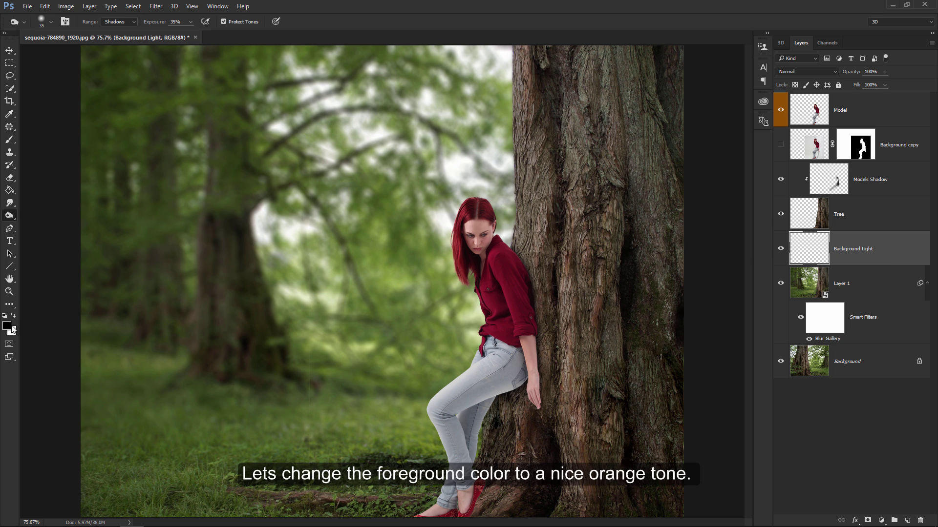
left_click(7, 326)
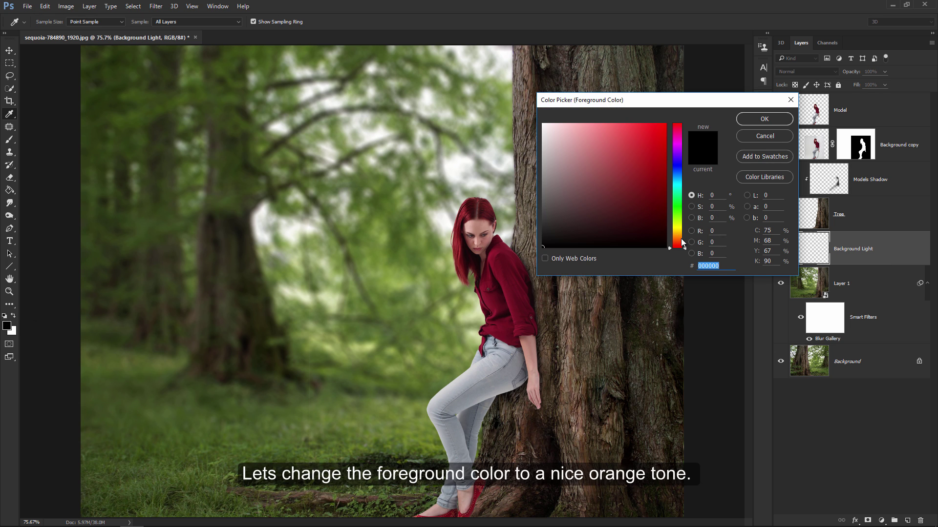
left_click_drag(683, 249, 685, 244)
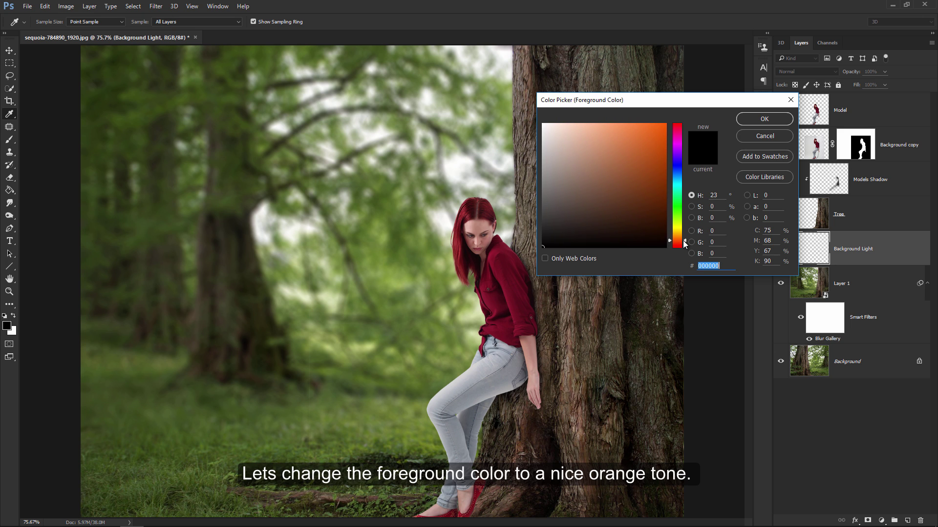
left_click_drag(606, 129, 619, 114)
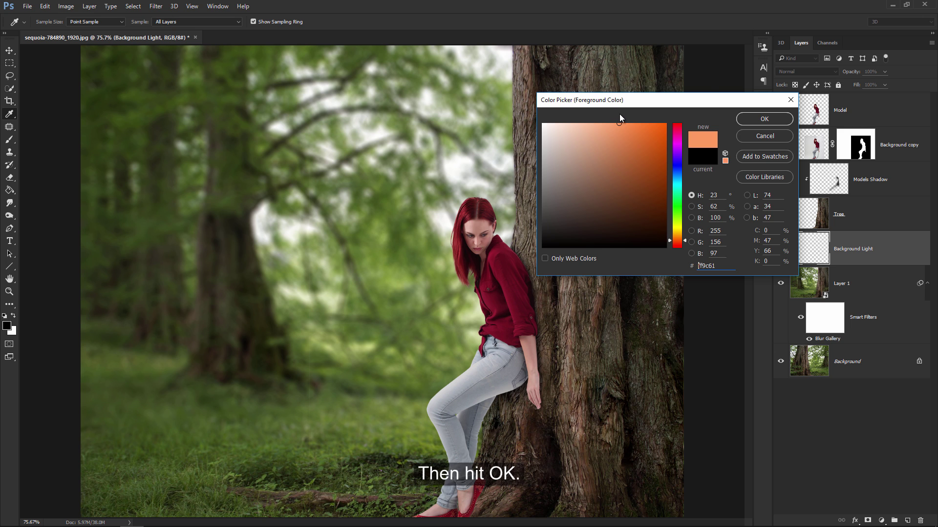
left_click(776, 118)
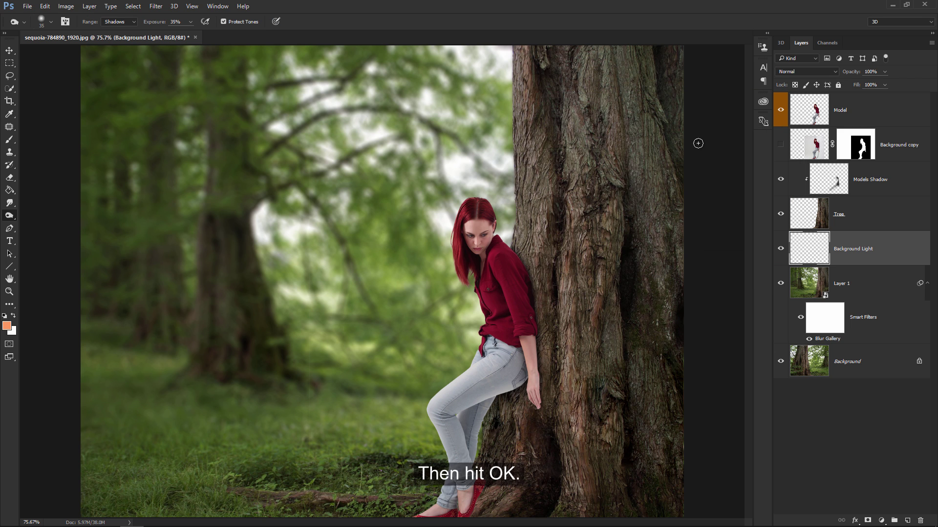
key("b")
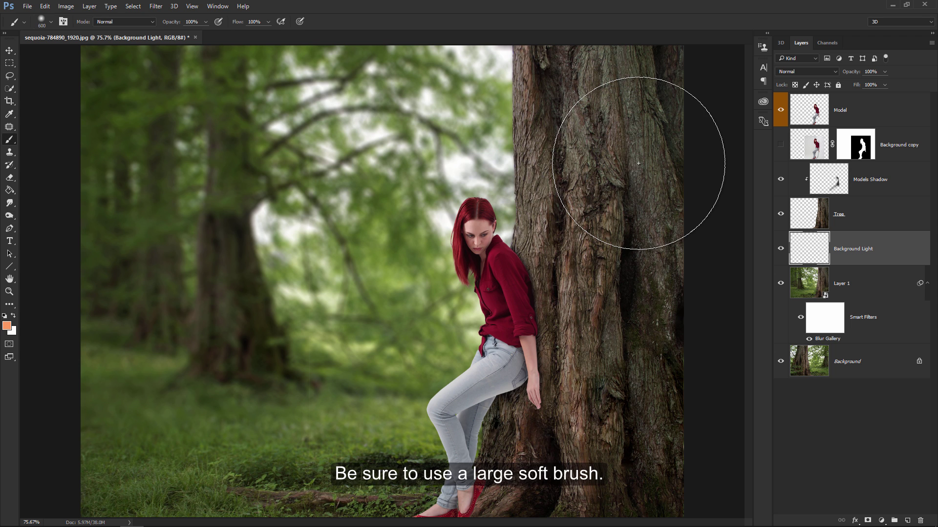
Paint soft orange glow behind the tree edge, across the upper forest and toward the model's hair
left_click(538, 110)
left_click_drag(538, 110, 477, 42)
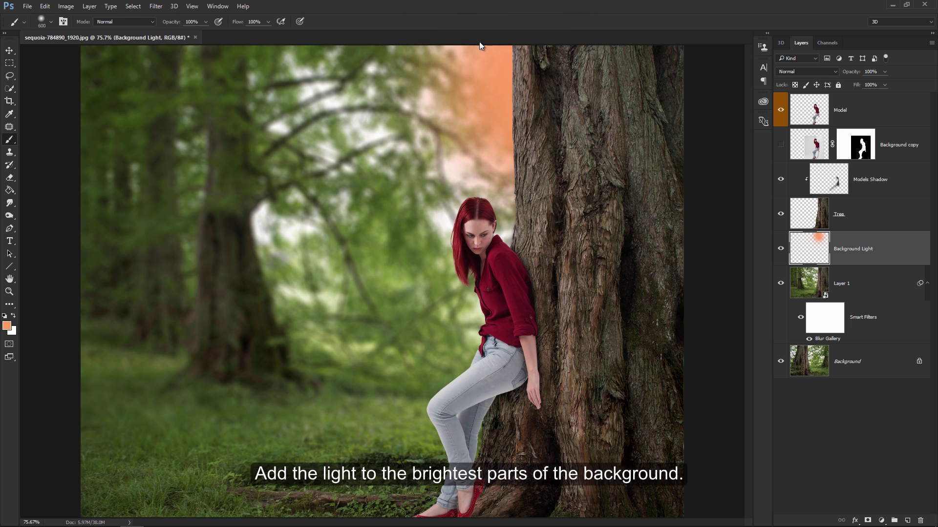
left_click(295, 211)
left_click_drag(434, 224, 486, 301)
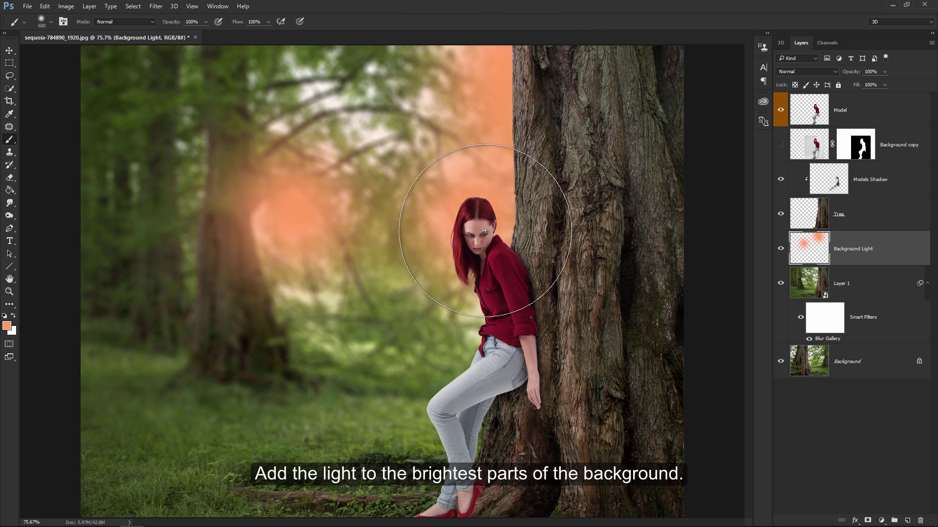
left_click_drag(314, 47, 398, 98)
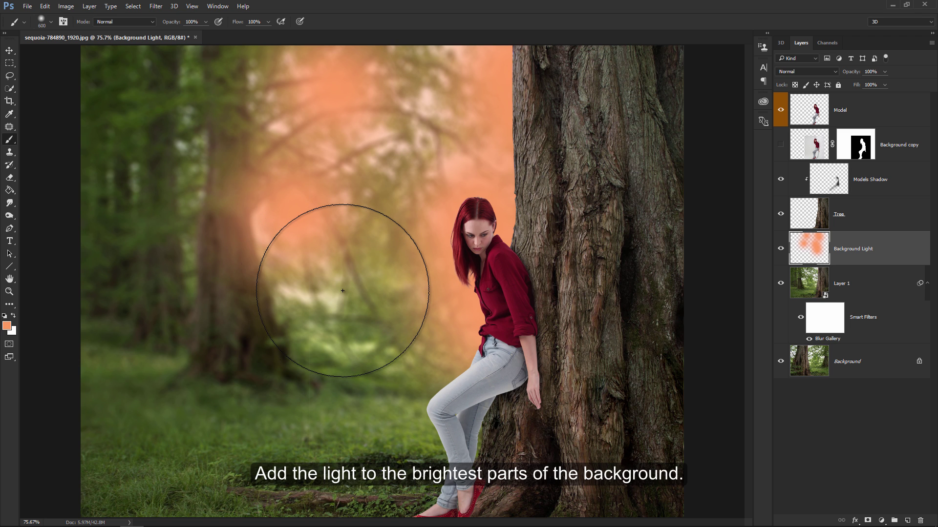
left_click_drag(339, 290, 384, 300)
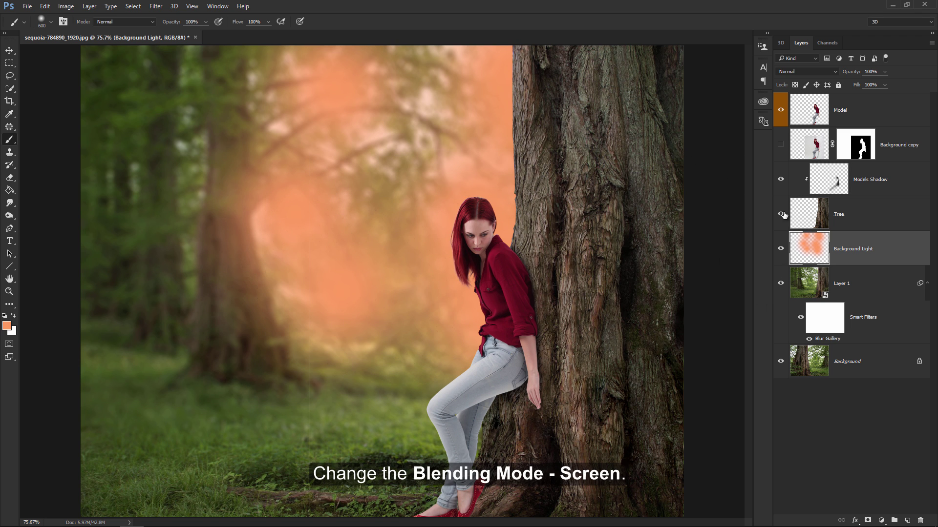
Set the Background Light layer to Screen blend mode at about 75% opacity
left_click(828, 71)
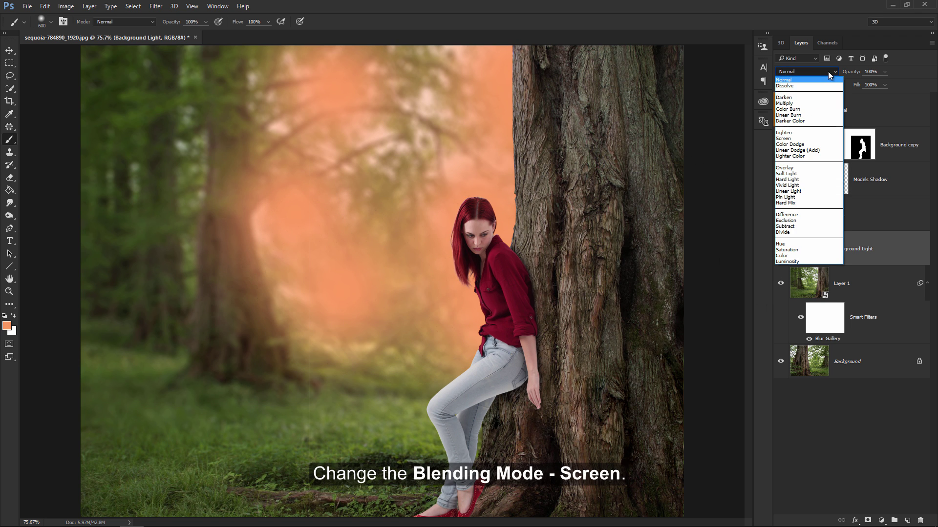
left_click(819, 138)
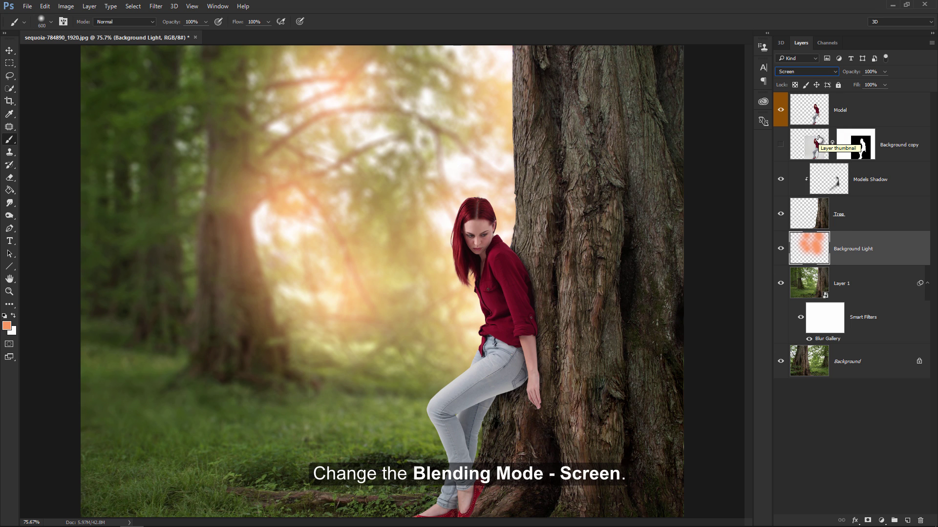
left_click_drag(855, 75, 845, 75)
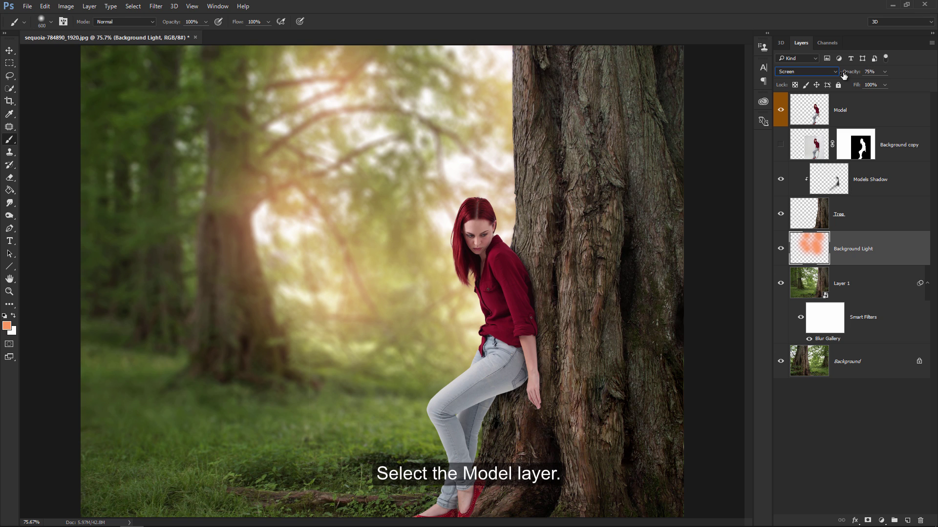
left_click(891, 112)
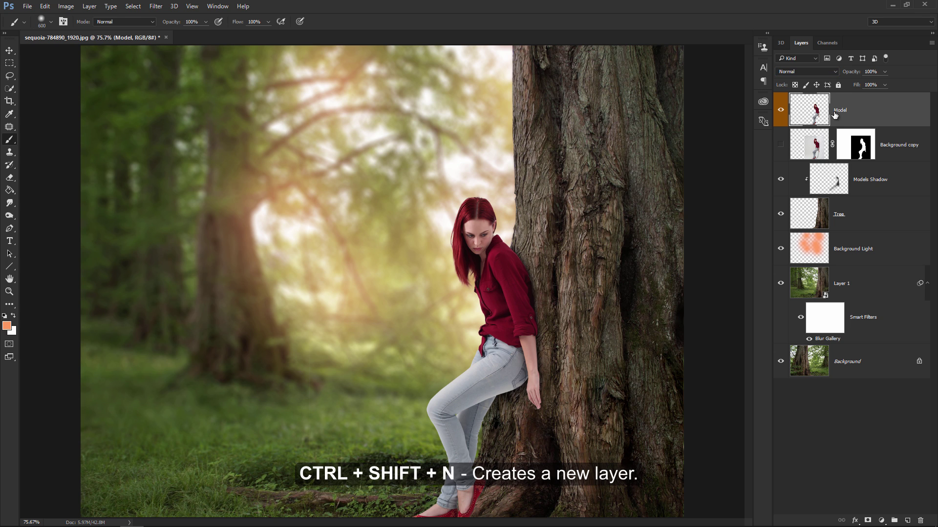
Create a 50% gray-filled Soft Light layer named Shadows and Highlights, clipped to Model
key("ctrl+shift+n")
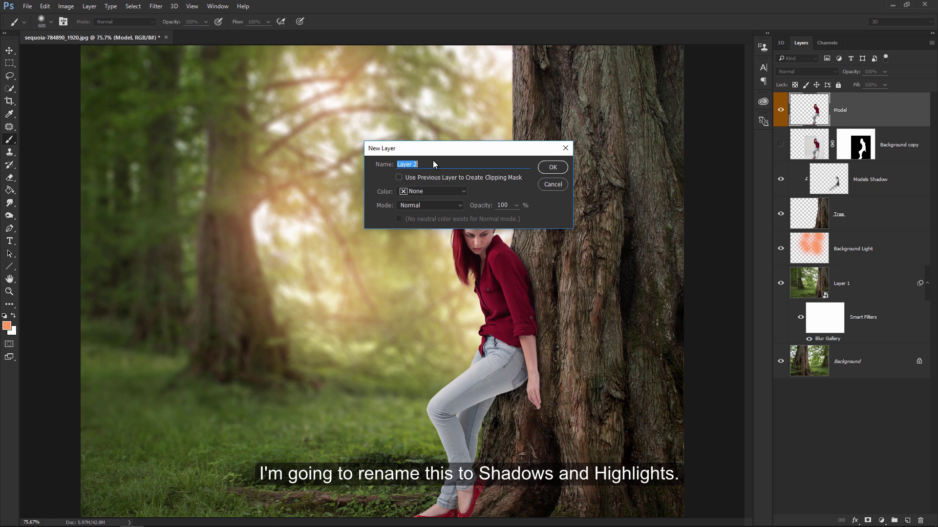
type("Shadow")
type("s and Highlights")
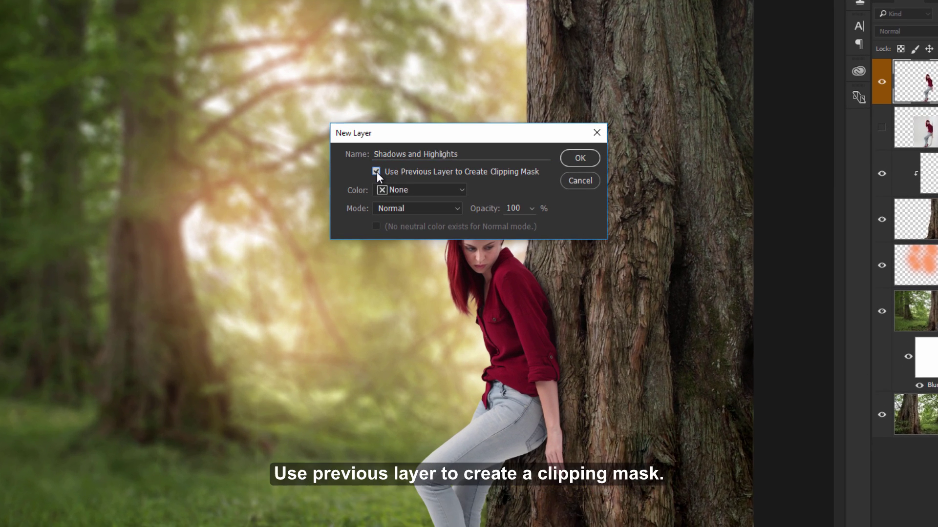
left_click(399, 177)
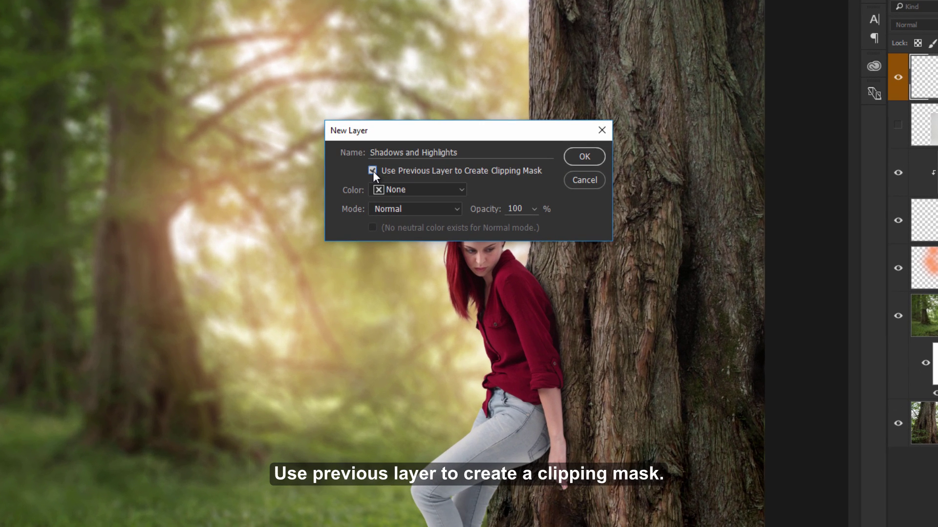
left_click(418, 213)
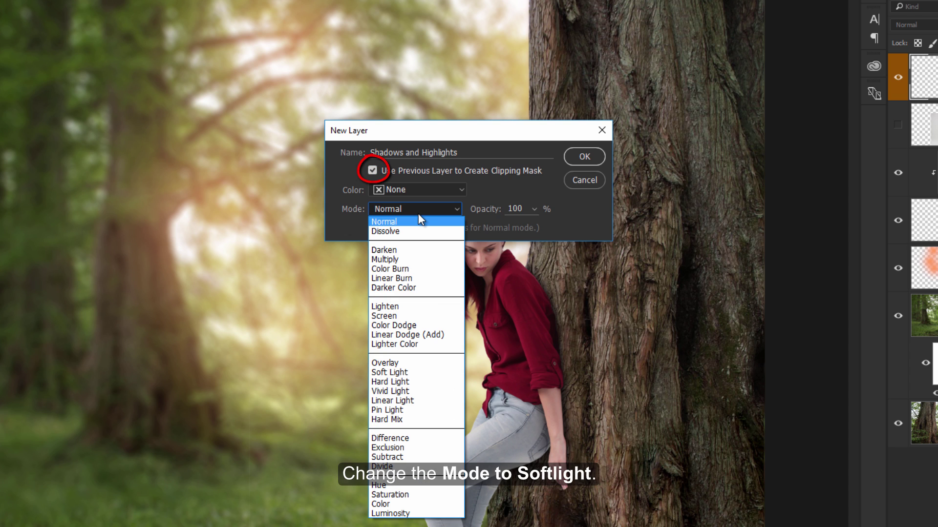
left_click(423, 372)
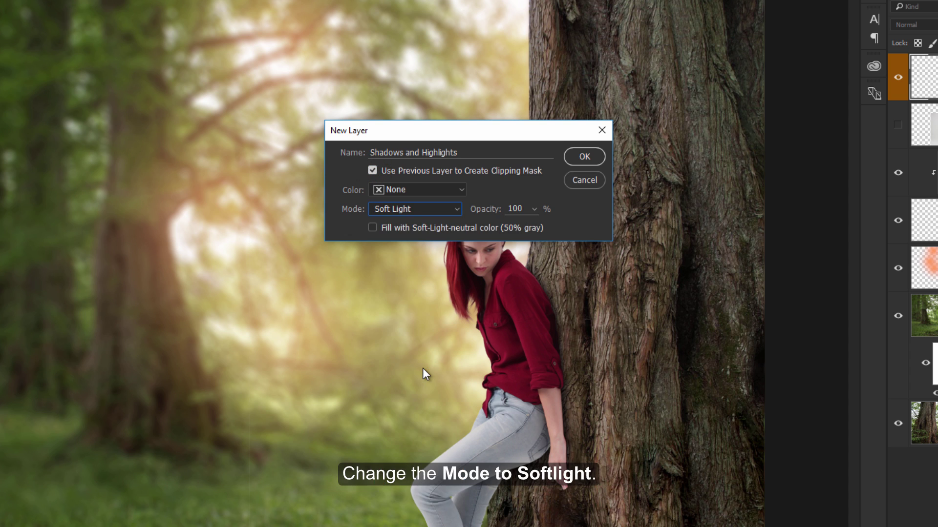
left_click(374, 228)
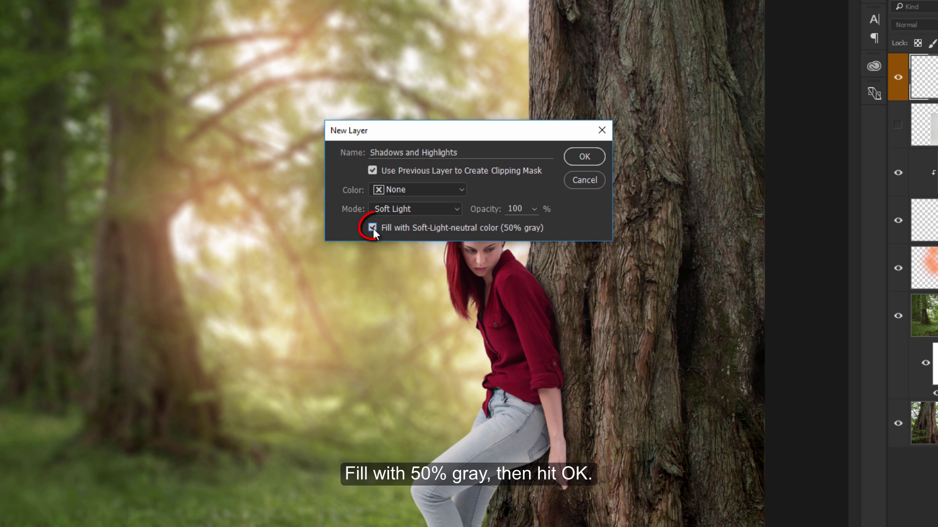
left_click(584, 160)
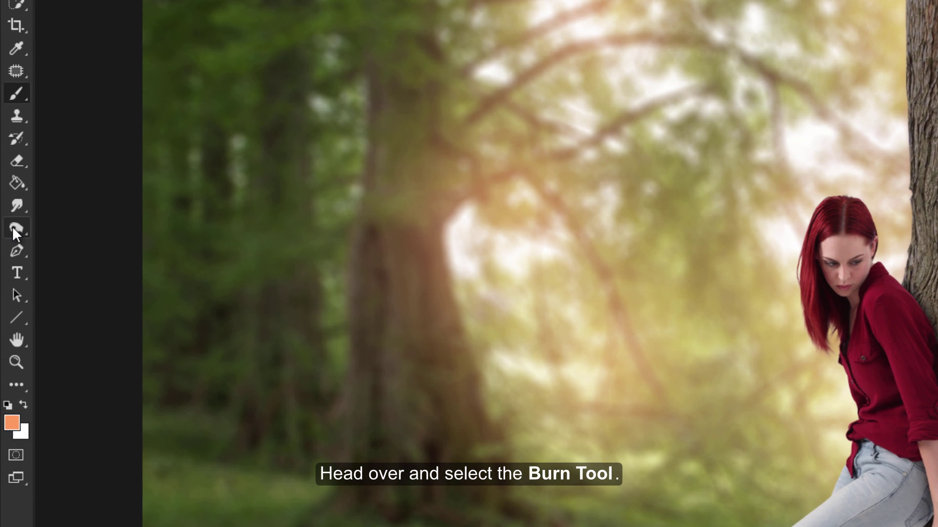
left_click(14, 228)
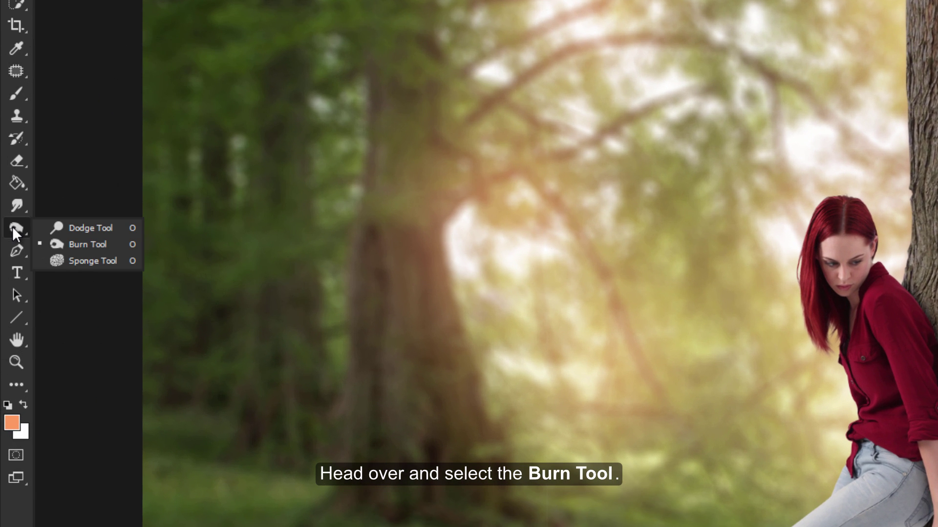
left_click(113, 244)
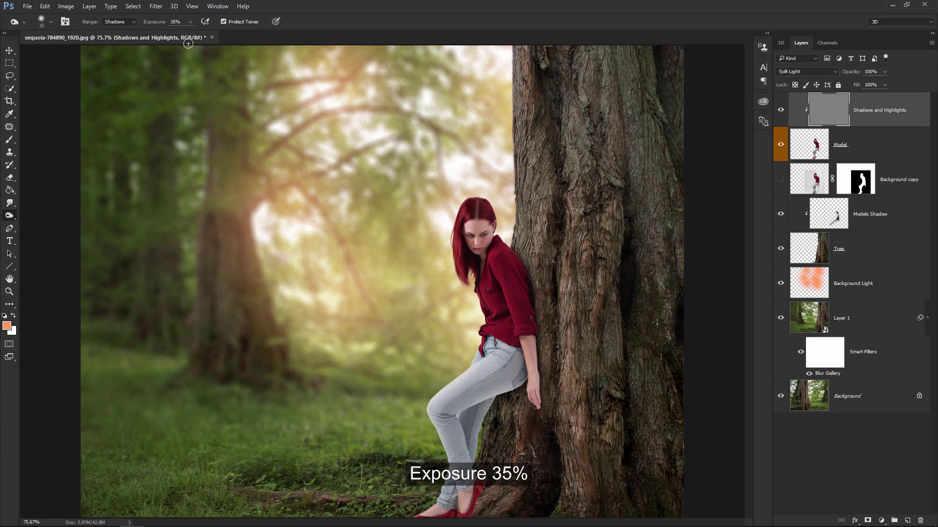
Burn darker shading onto the shirt shoulder, back leg and tree edge, then toggle the layer to compare
key("z")
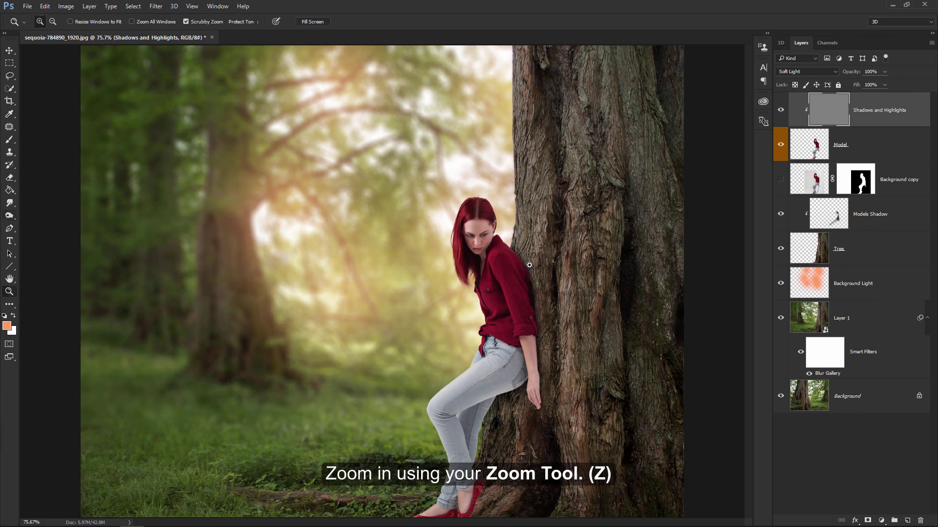
left_click_drag(549, 258, 567, 264)
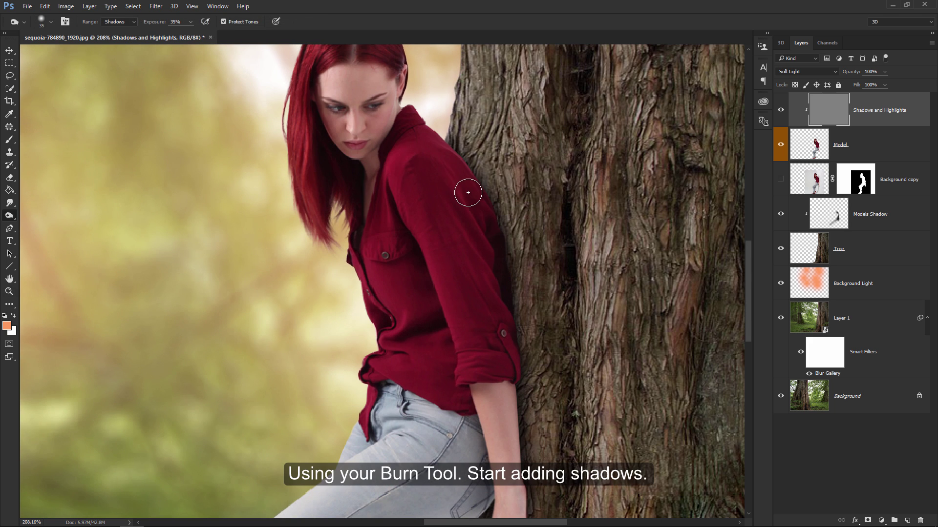
mouse_move(462, 174)
left_mouse_down()
mouse_move(537, 324)
mouse_move(511, 316)
mouse_move(529, 362)
mouse_move(510, 359)
left_mouse_up()
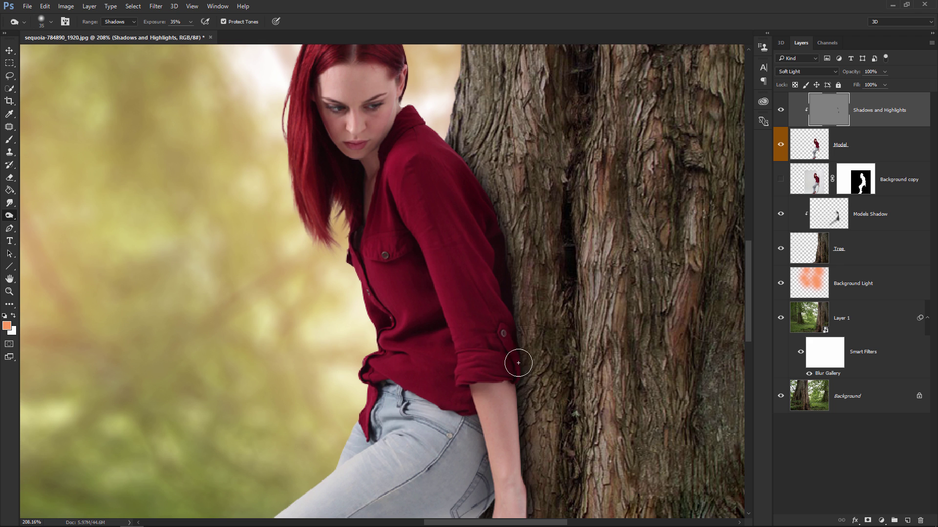
left_click_drag(553, 385, 535, 271)
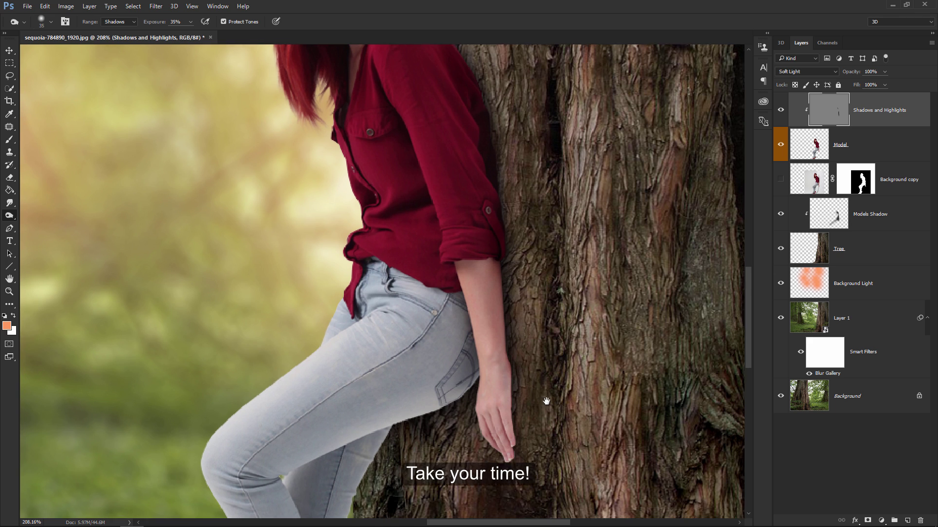
left_click_drag(533, 400, 535, 348)
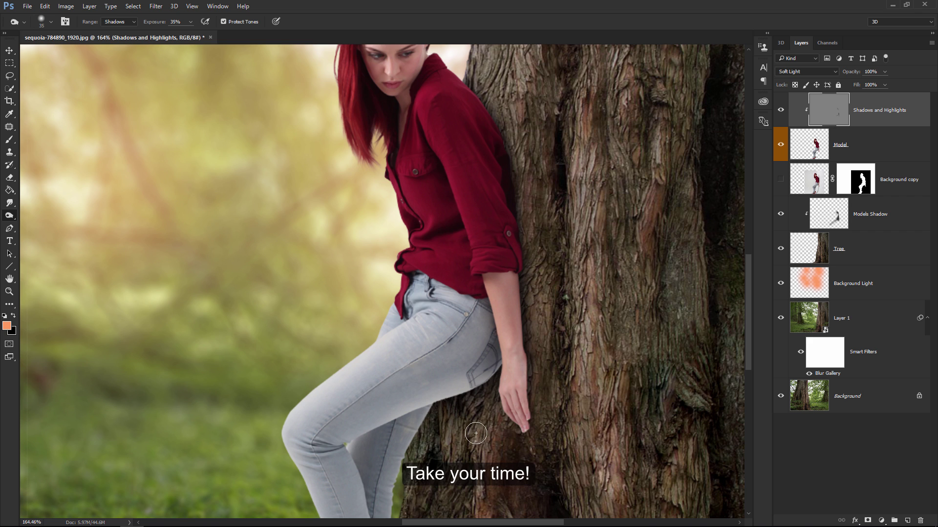
left_click_drag(476, 434, 493, 362)
mouse_move(413, 374)
left_mouse_down()
mouse_move(384, 425)
mouse_move(390, 358)
mouse_move(403, 445)
left_mouse_up()
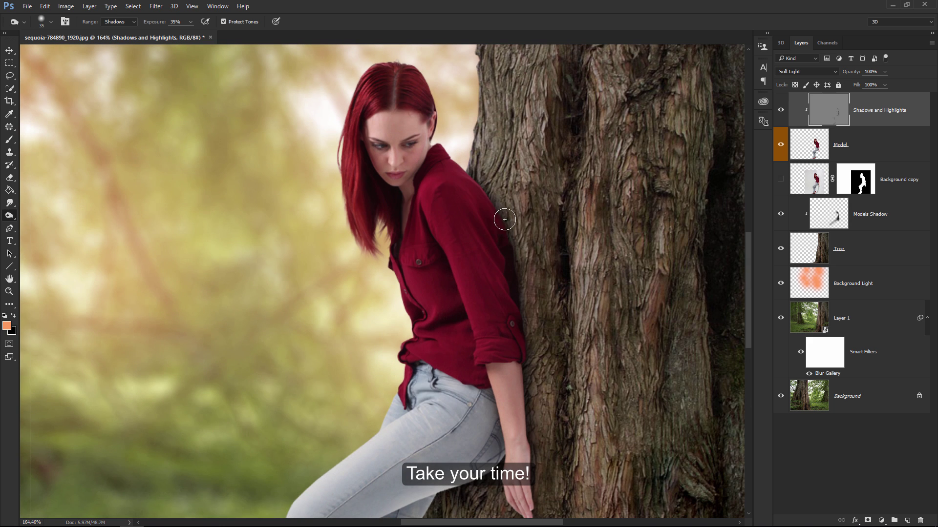
mouse_move(504, 219)
left_mouse_down()
mouse_move(478, 199)
mouse_move(495, 217)
left_mouse_up()
left_click(781, 112)
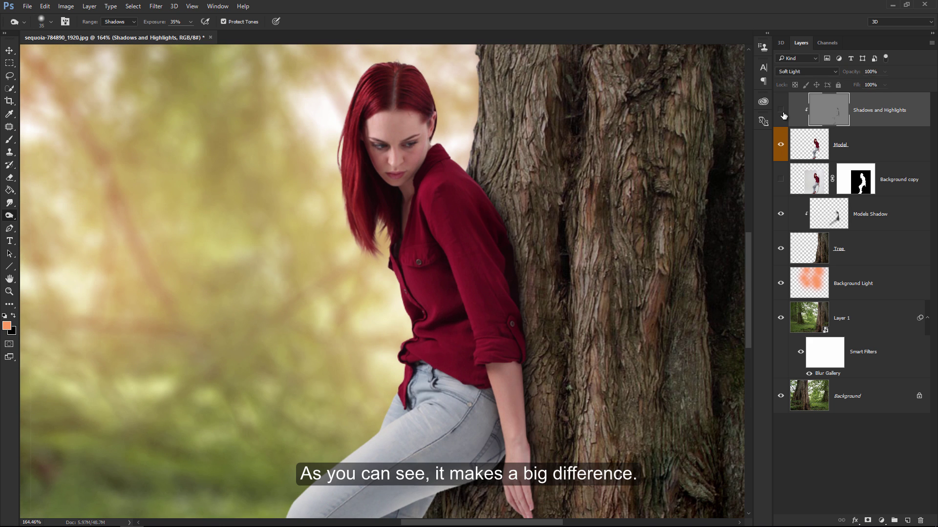
left_click(781, 111)
Dodge highlights at 30% exposure onto the hair's outer edge and the shirt fold near the hip
left_click(782, 113)
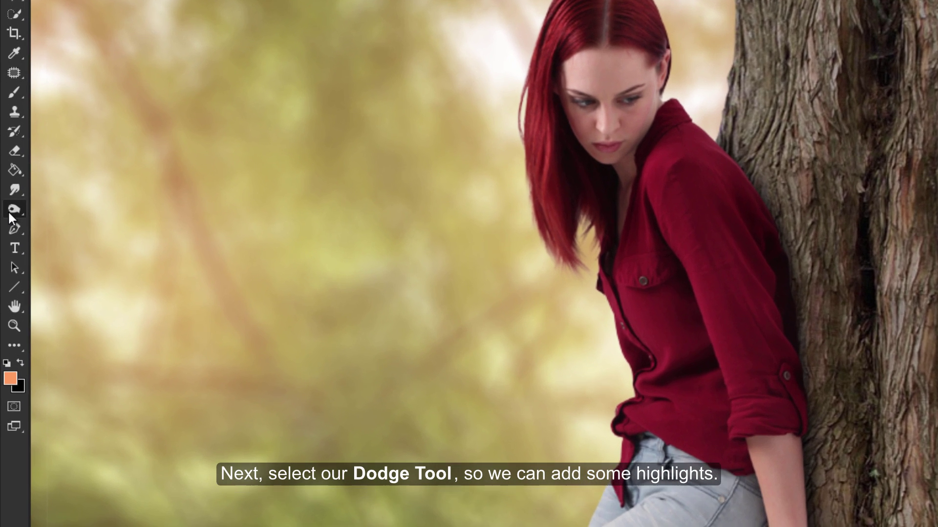
right_click(22, 209)
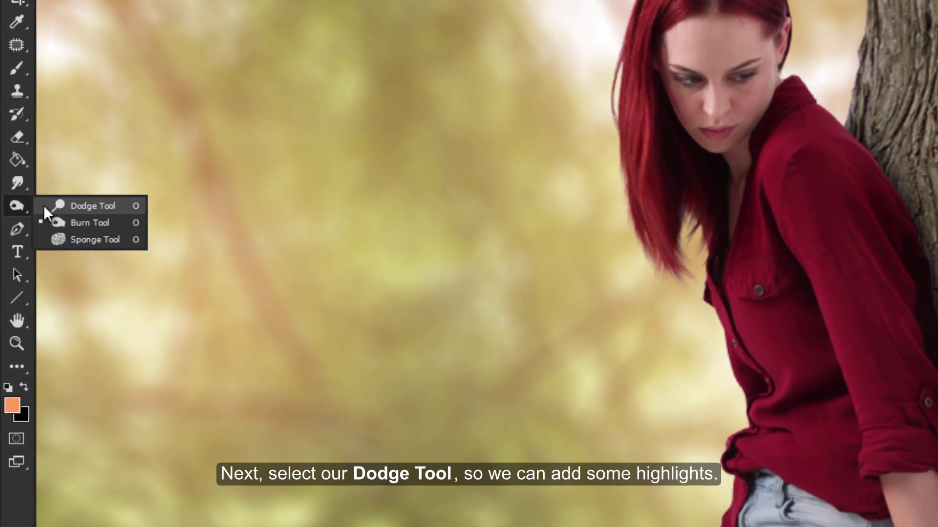
left_click(126, 205)
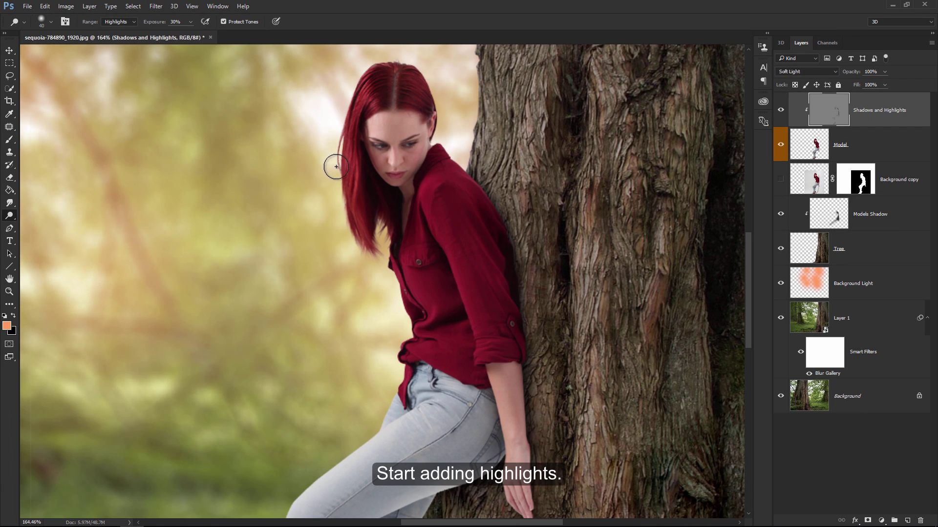
mouse_move(335, 163)
left_mouse_down()
mouse_move(354, 228)
mouse_move(342, 201)
mouse_move(354, 298)
mouse_move(327, 171)
left_mouse_up()
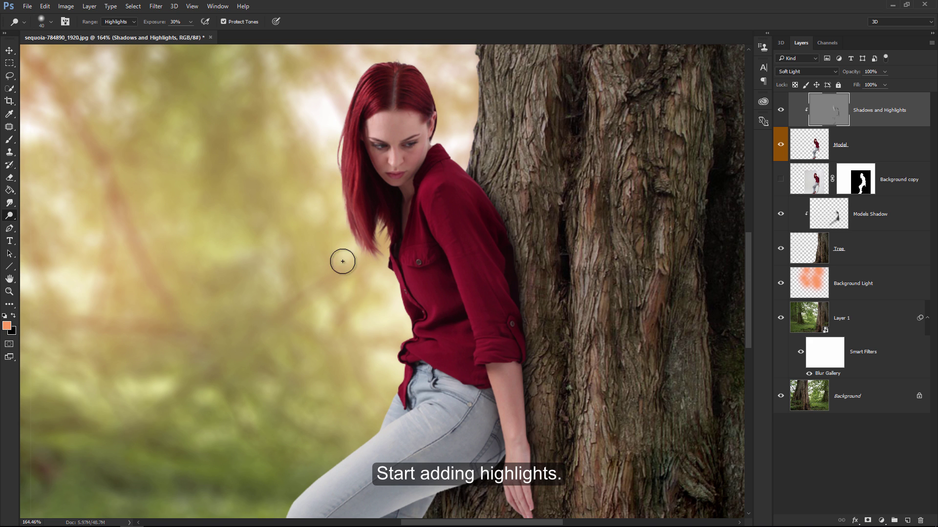
left_click_drag(317, 289, 293, 163)
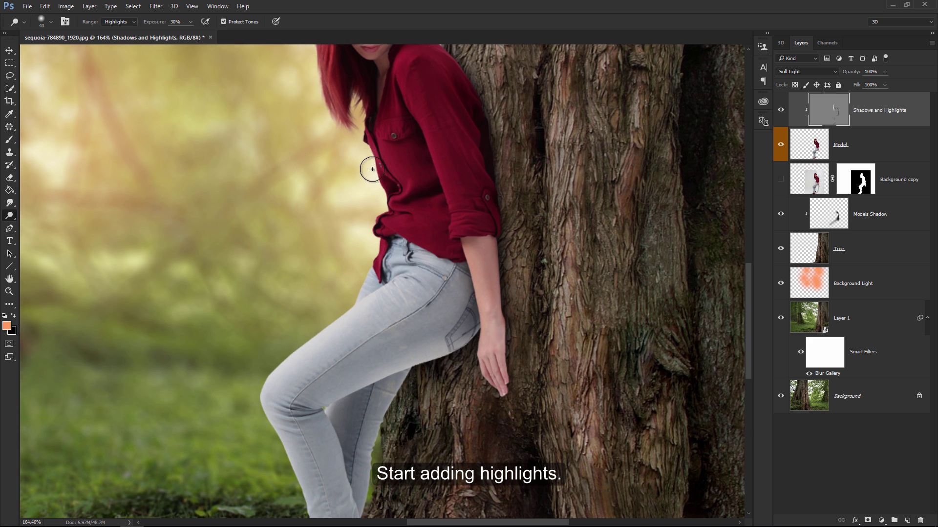
left_click_drag(387, 177, 398, 178)
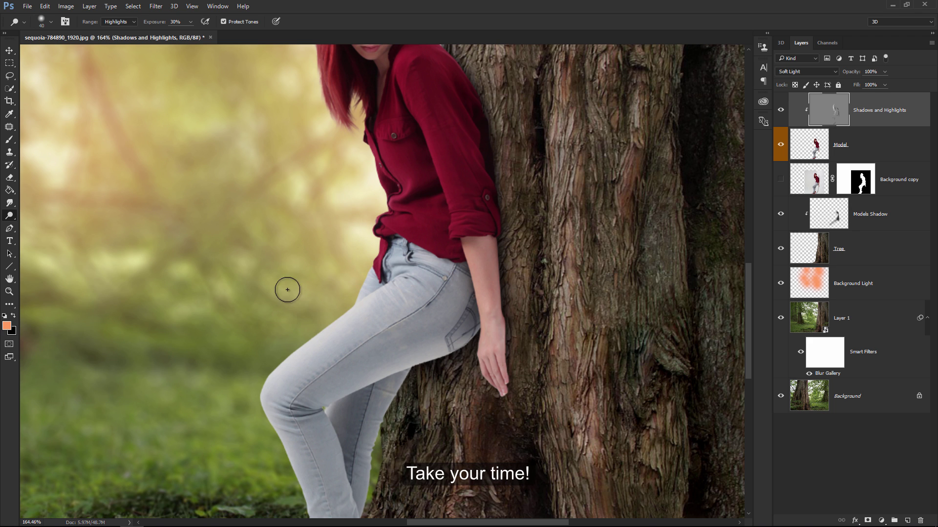
Brighten the forearm and shirt sleeve, then compare the result with the layer hidden and shown
left_click_drag(287, 288, 304, 204)
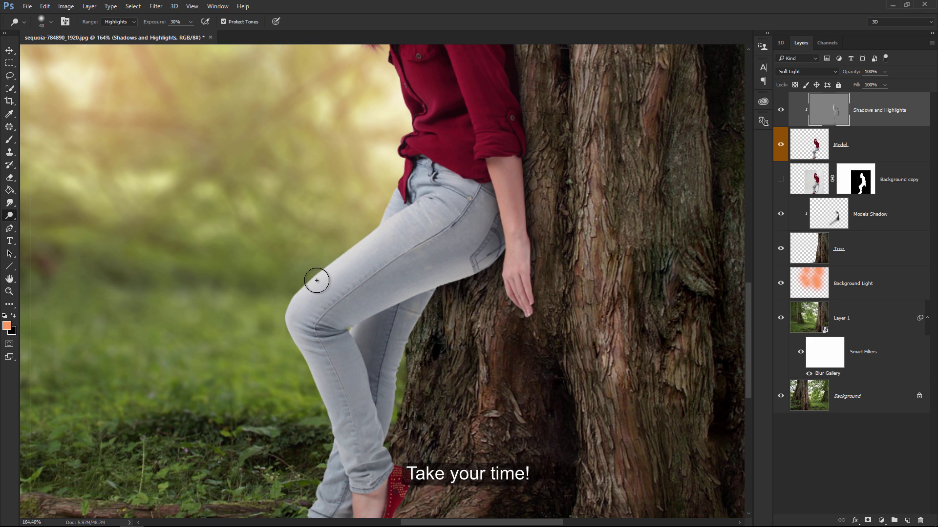
left_click_drag(256, 354, 236, 216)
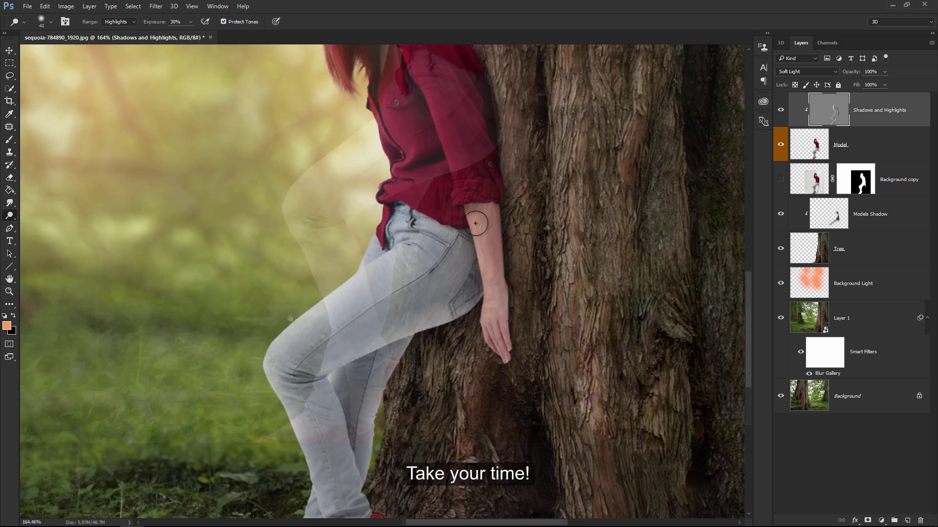
mouse_move(480, 240)
left_mouse_down()
mouse_move(494, 325)
mouse_move(487, 280)
left_mouse_up()
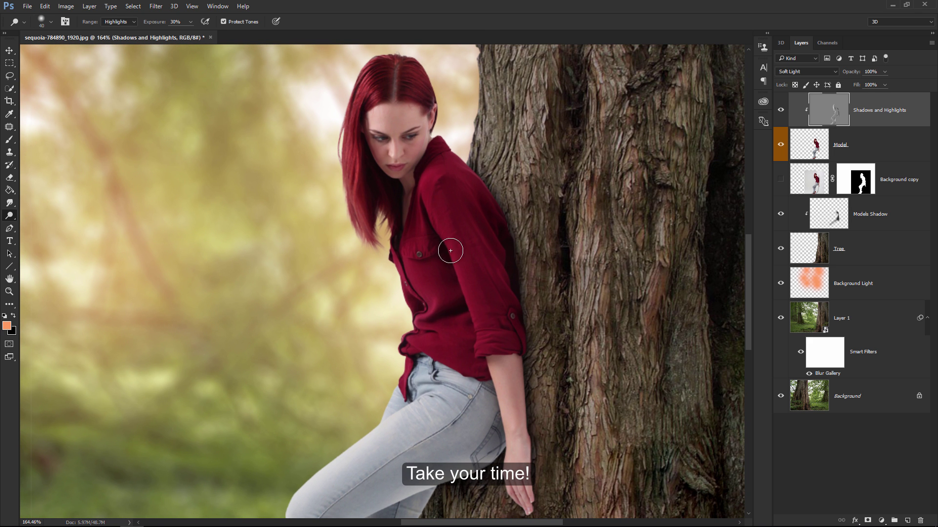
key("bracketleft")
key("bracketleft")
mouse_move(430, 205)
left_mouse_down()
mouse_move(483, 343)
mouse_move(505, 335)
mouse_move(484, 339)
mouse_move(524, 356)
left_mouse_up()
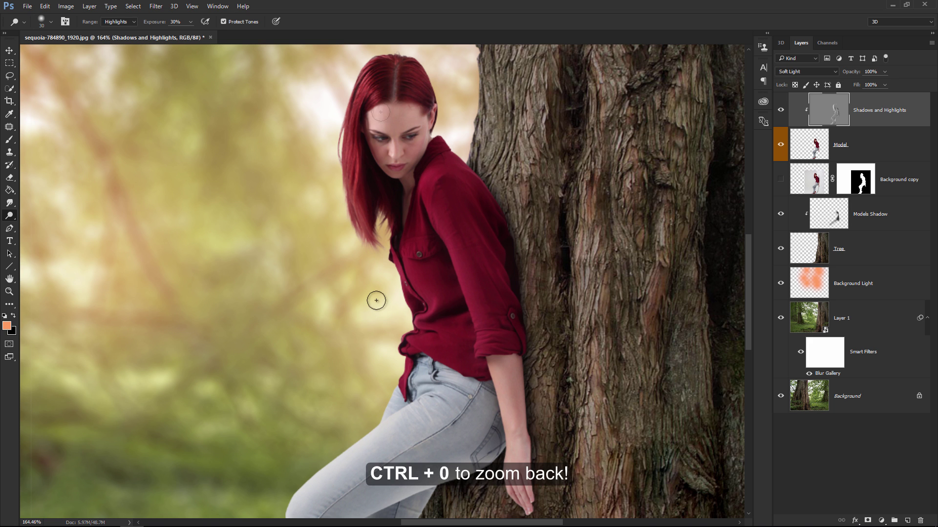
key("ctrl+0")
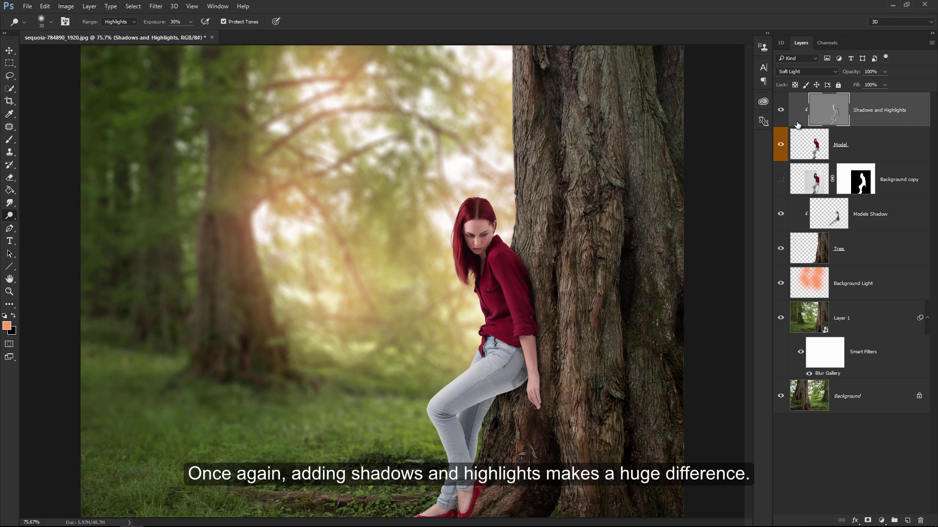
left_click(780, 109)
left_click(781, 109)
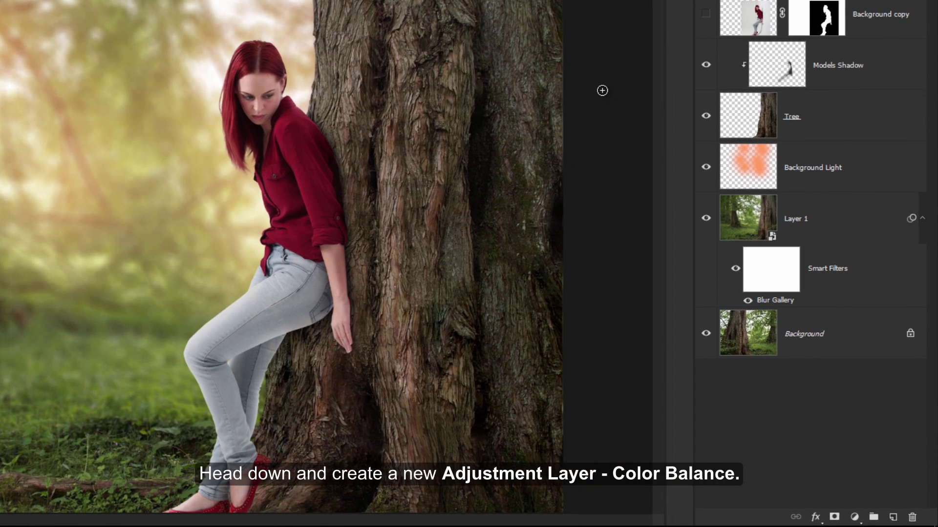
Add a clipped Color Balance adjustment layer with midtones set to +18, +32, -6
left_click(854, 517)
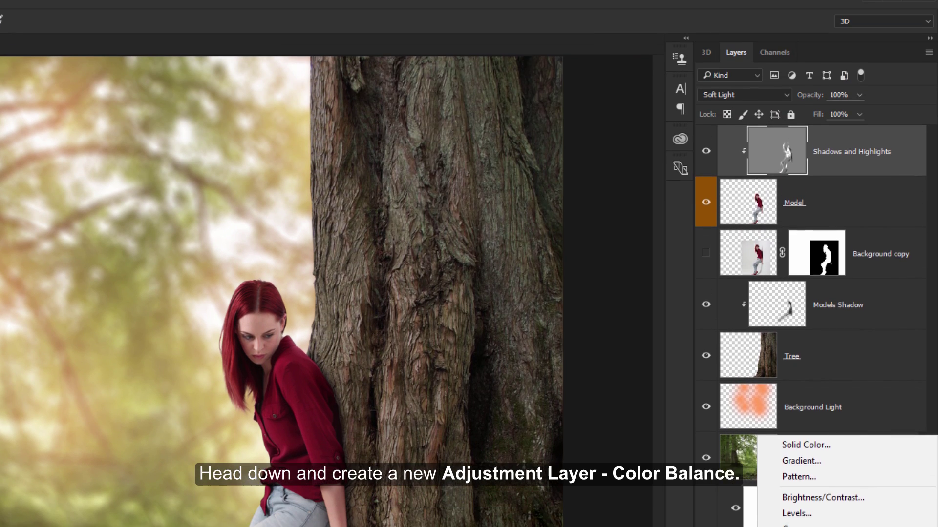
left_click(863, 435)
left_click(503, 416)
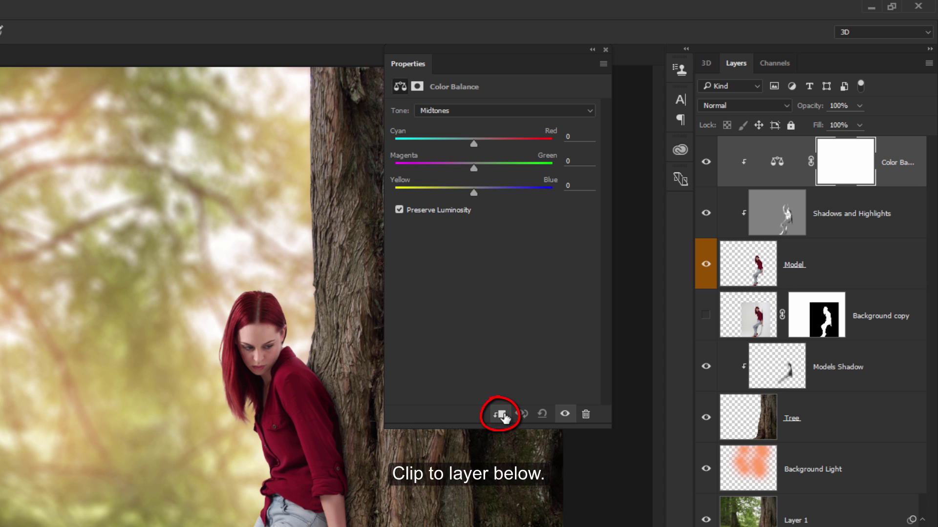
mouse_move(474, 144)
left_mouse_down()
mouse_move(494, 149)
mouse_move(490, 168)
left_mouse_up()
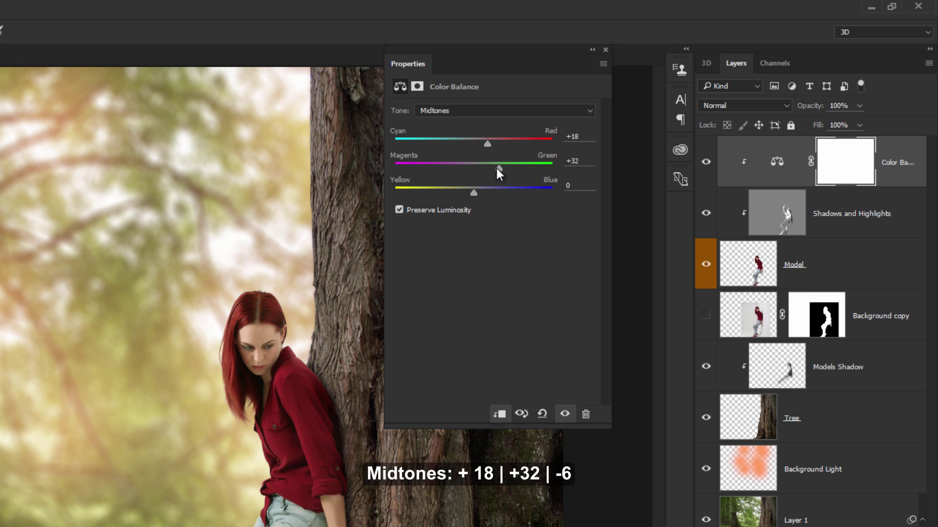
mouse_move(475, 189)
left_mouse_down()
mouse_move(452, 186)
mouse_move(480, 186)
left_mouse_up()
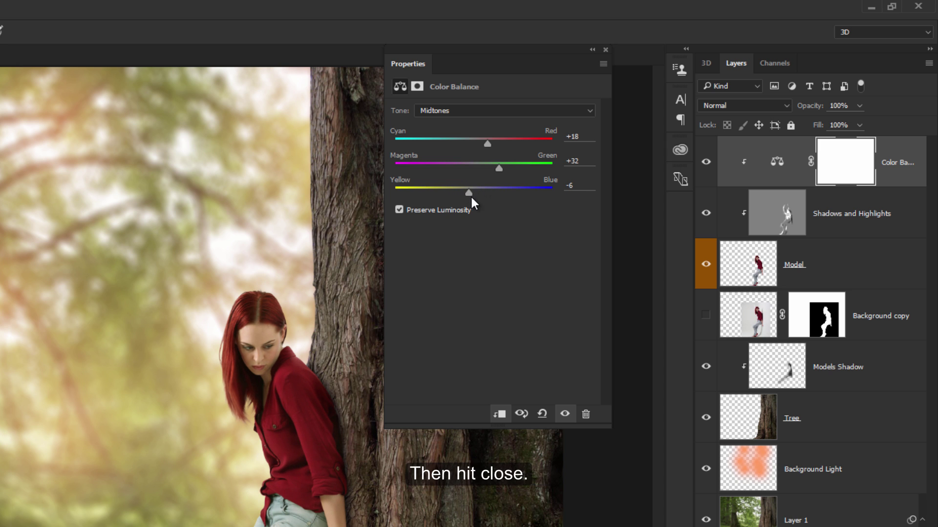
left_click(606, 49)
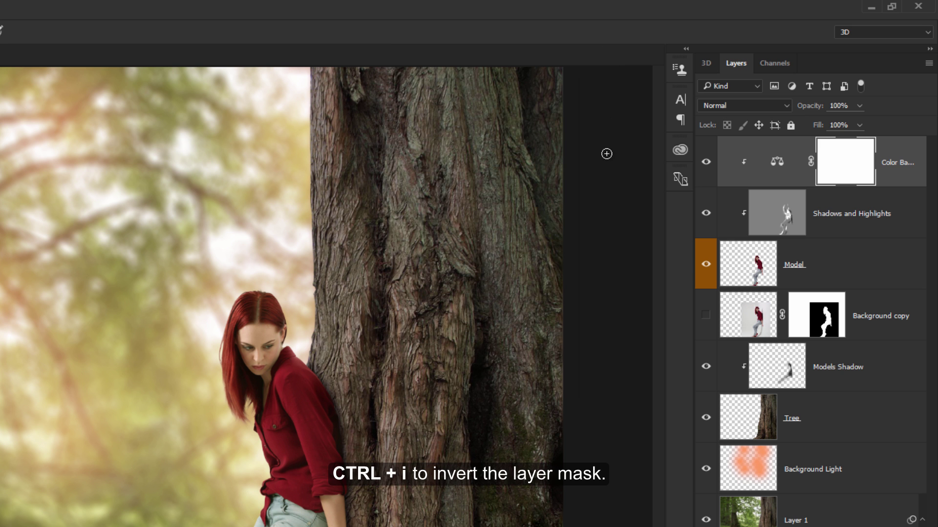
Invert the Color Balance mask to black and brush white back over the thigh, knee and shin
key("ctrl+i")
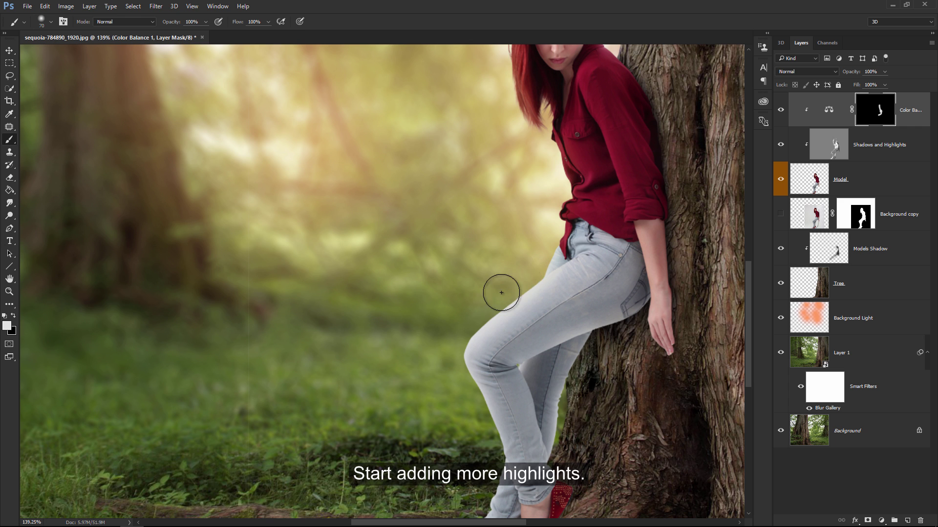
mouse_move(501, 293)
left_mouse_down()
mouse_move(530, 279)
mouse_move(463, 335)
mouse_move(534, 283)
left_mouse_up()
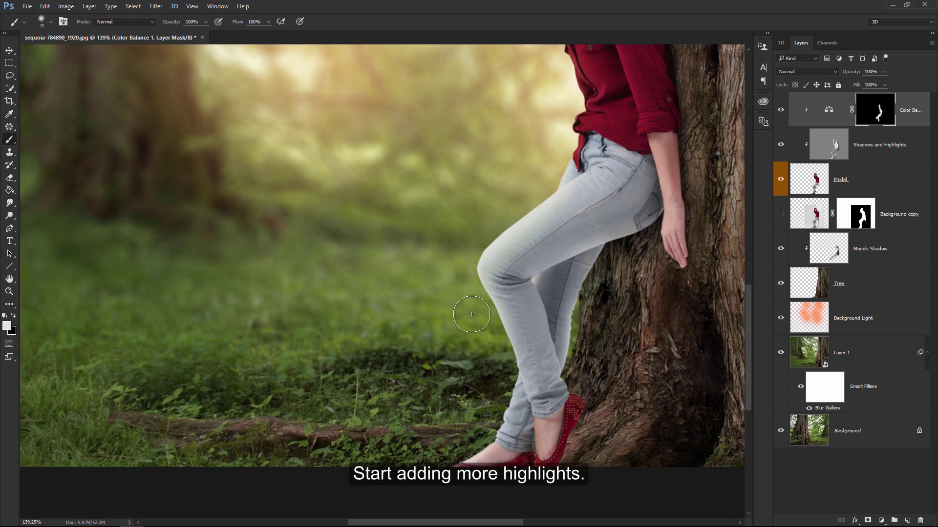
left_click_drag(471, 314, 481, 337)
key("x")
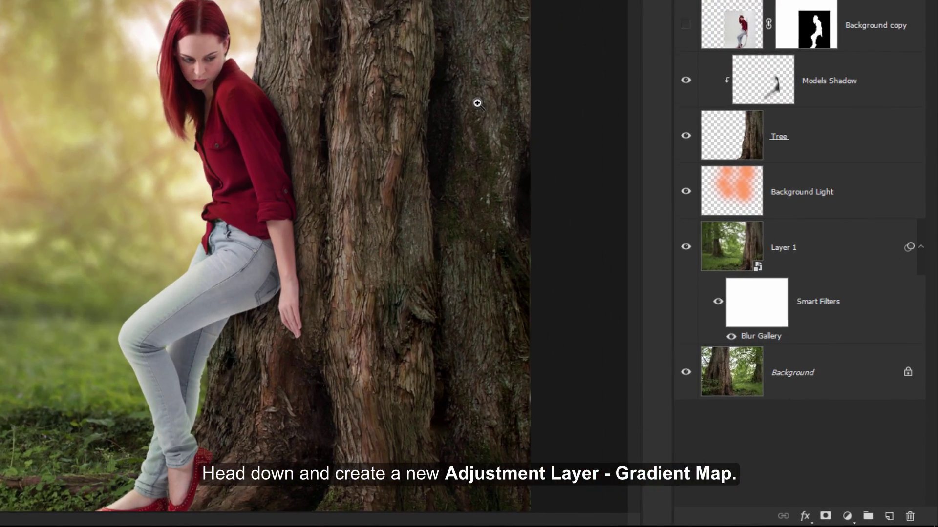
Add a purple-to-orange preset Gradient Map adjustment layer and lower it to 22% opacity
left_click(846, 516)
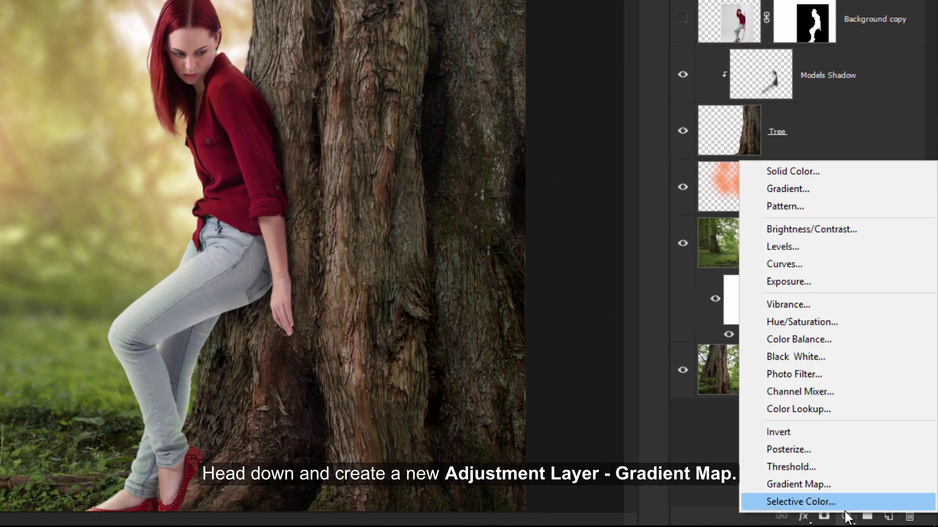
left_click(799, 484)
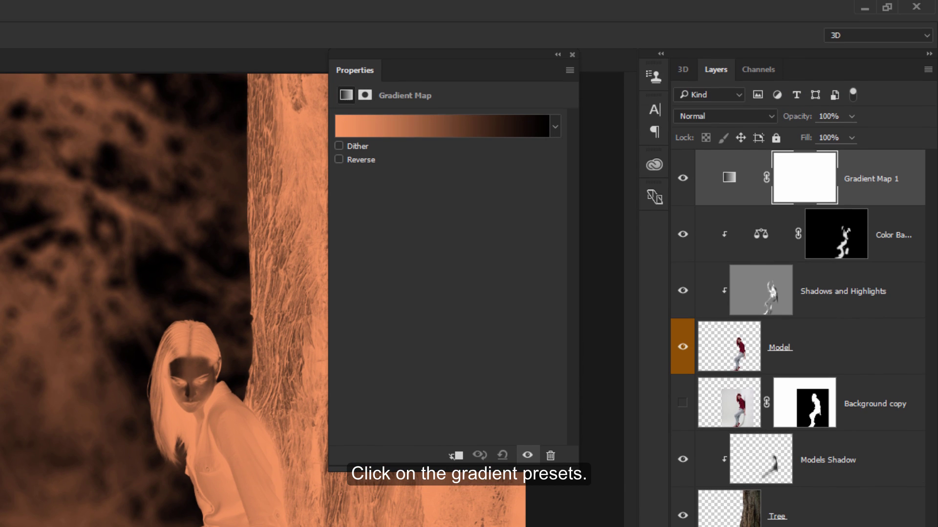
left_click(424, 126)
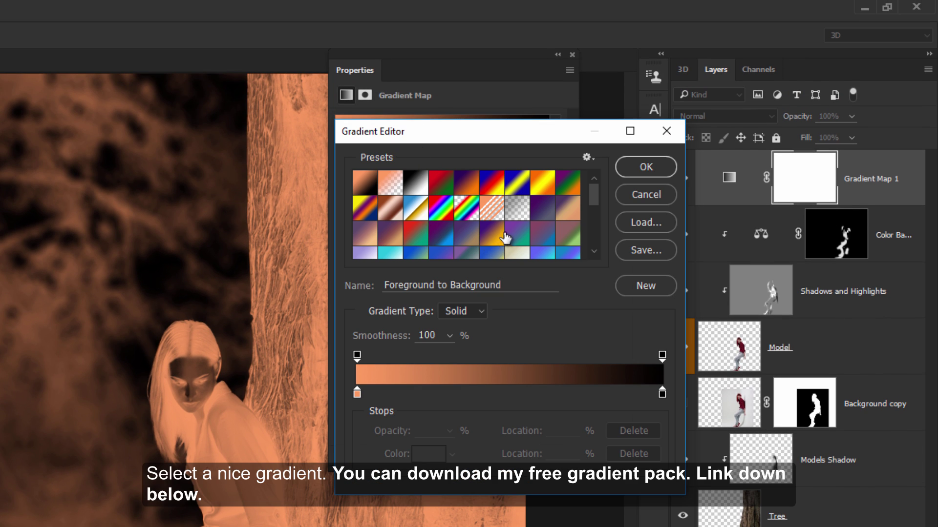
left_click(495, 237)
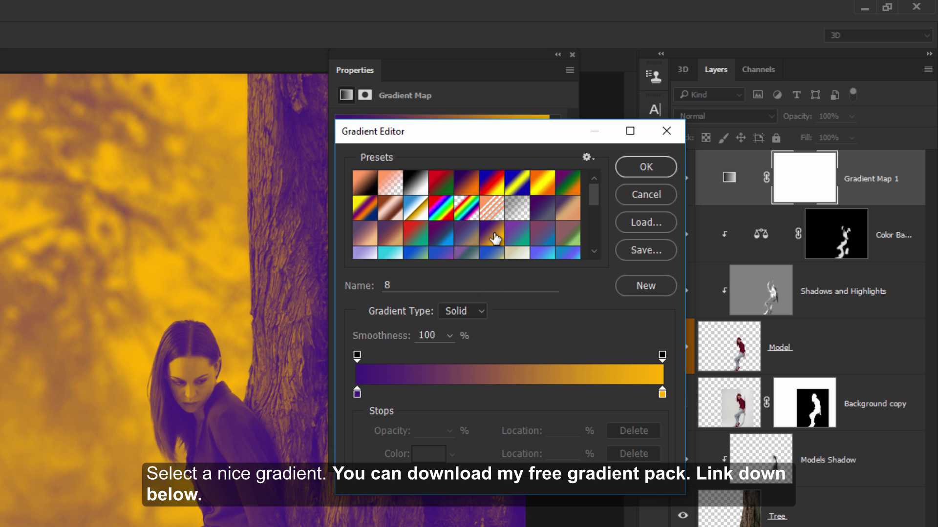
left_click(646, 167)
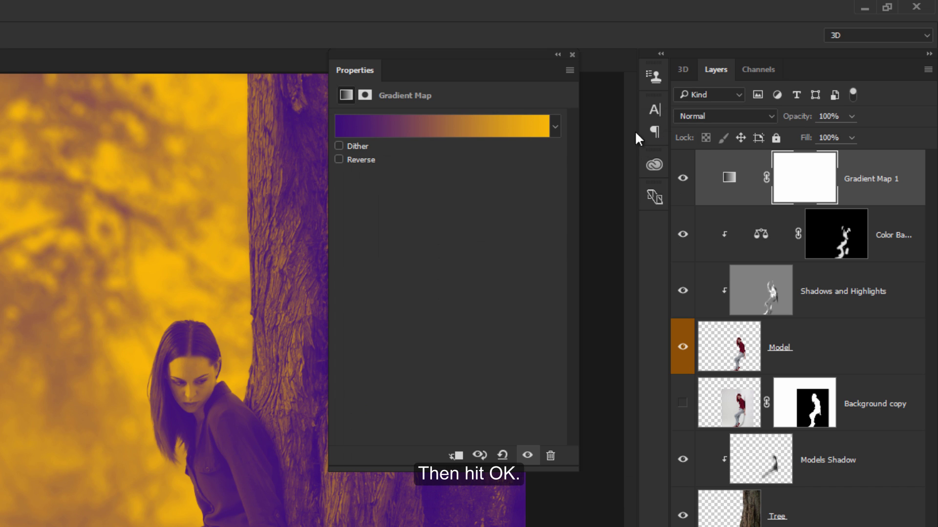
left_click(570, 55)
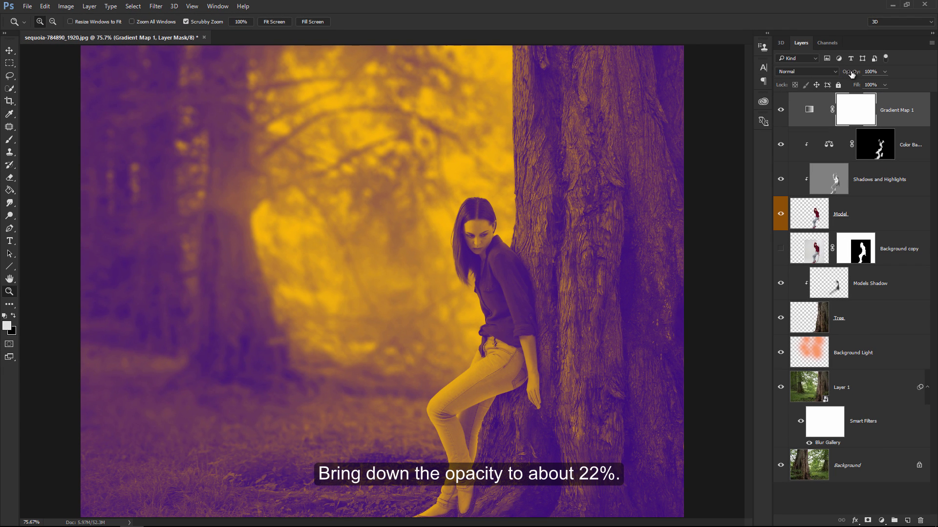
left_click_drag(850, 72, 814, 72)
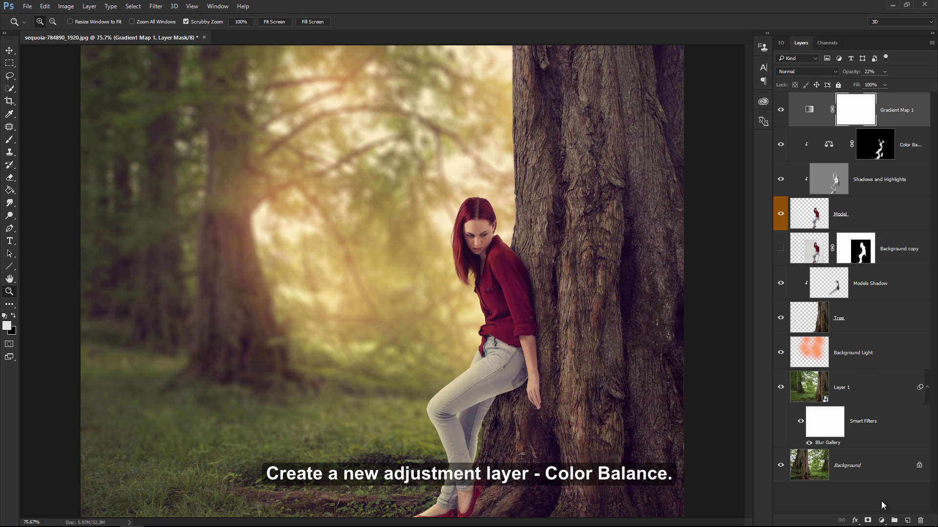
Add a second Color Balance layer and set Shadows to 0, +5, +9
left_click(881, 521)
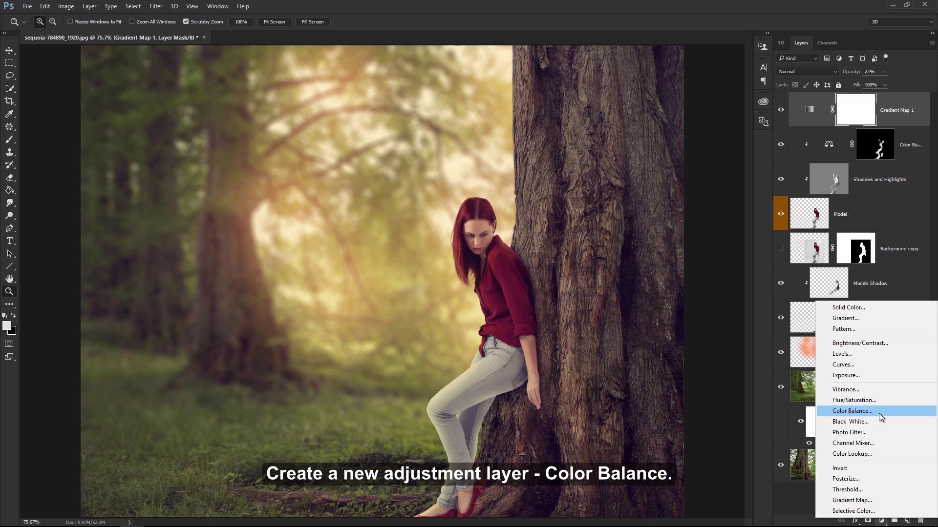
left_click(879, 412)
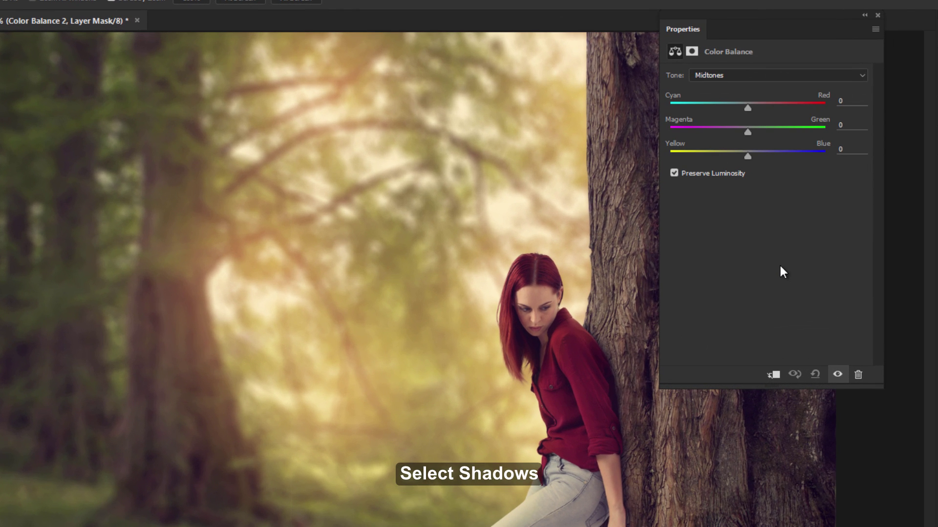
left_click(750, 78)
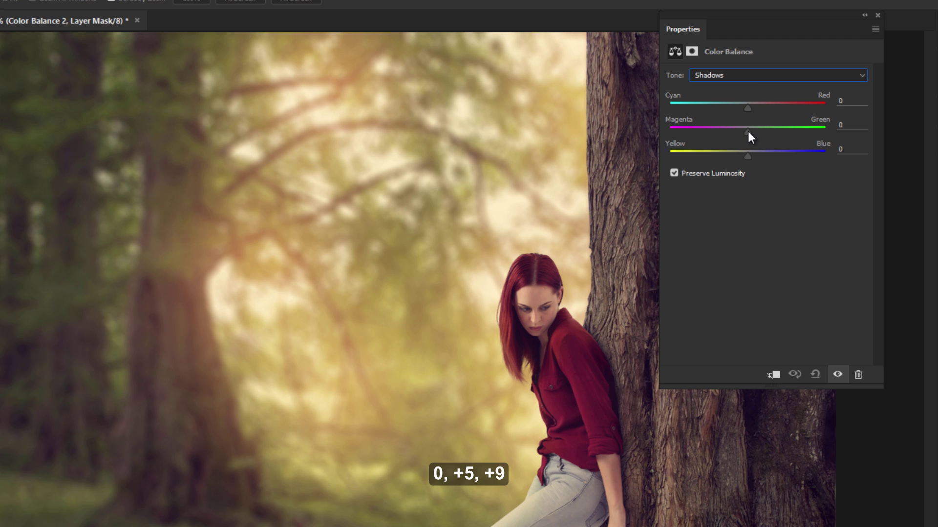
left_click_drag(748, 132, 751, 132)
left_click_drag(748, 157, 754, 156)
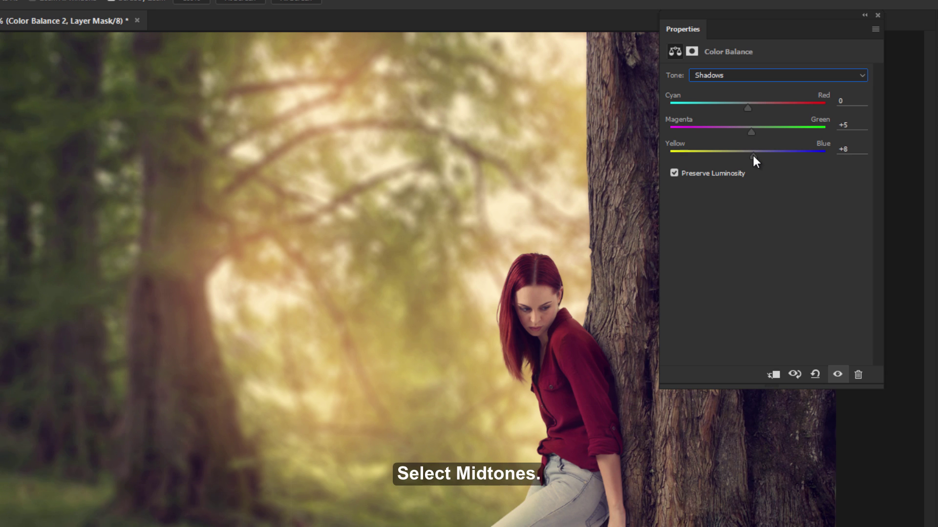
Set the Color Balance Midtones to -22, -8, +7
left_click(749, 73)
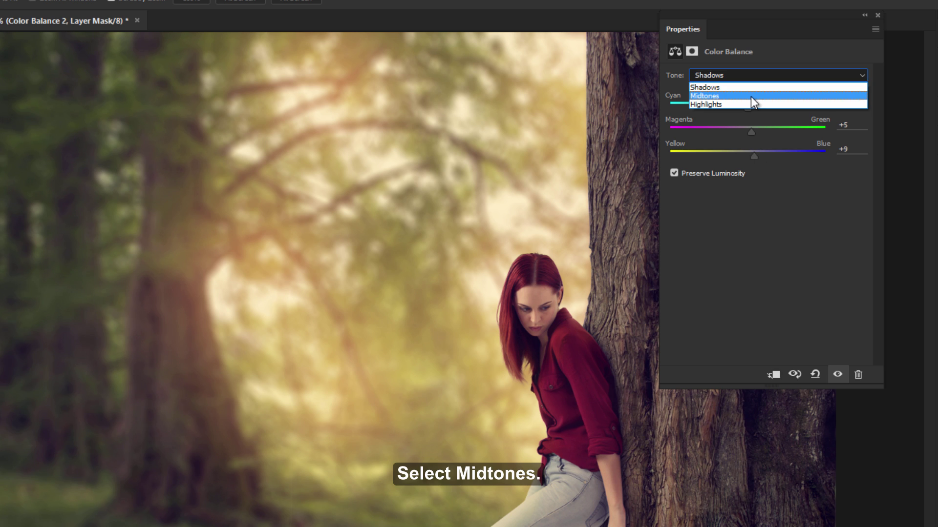
left_click(751, 95)
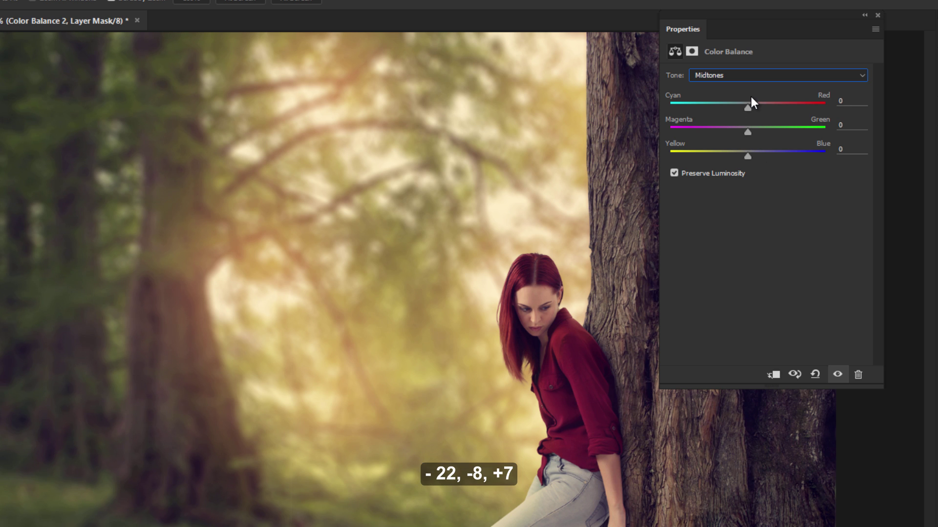
left_click_drag(747, 106, 732, 107)
mouse_move(751, 131)
left_mouse_down()
mouse_move(740, 131)
mouse_move(750, 157)
left_mouse_up()
Set the Color Balance Highlights to -3, -7, -2 and close Properties
left_click(746, 75)
left_click(747, 103)
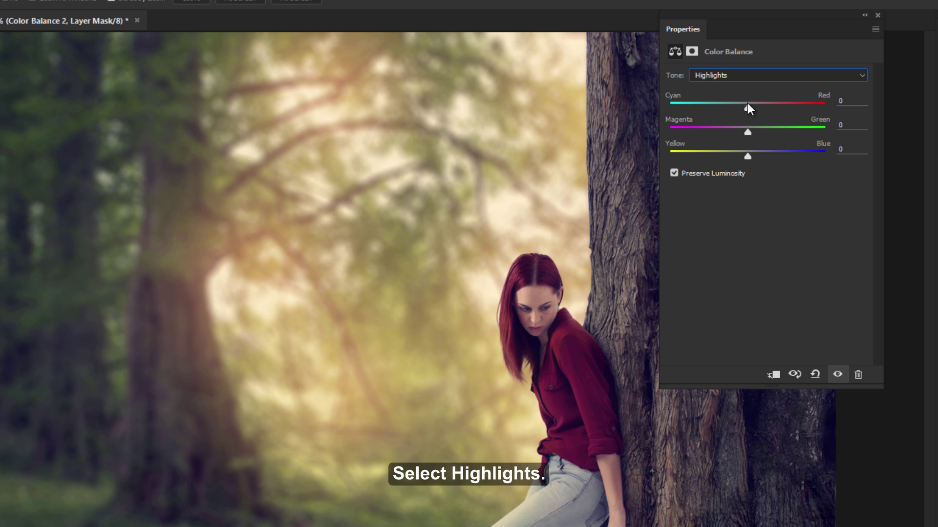
left_click_drag(748, 108, 743, 156)
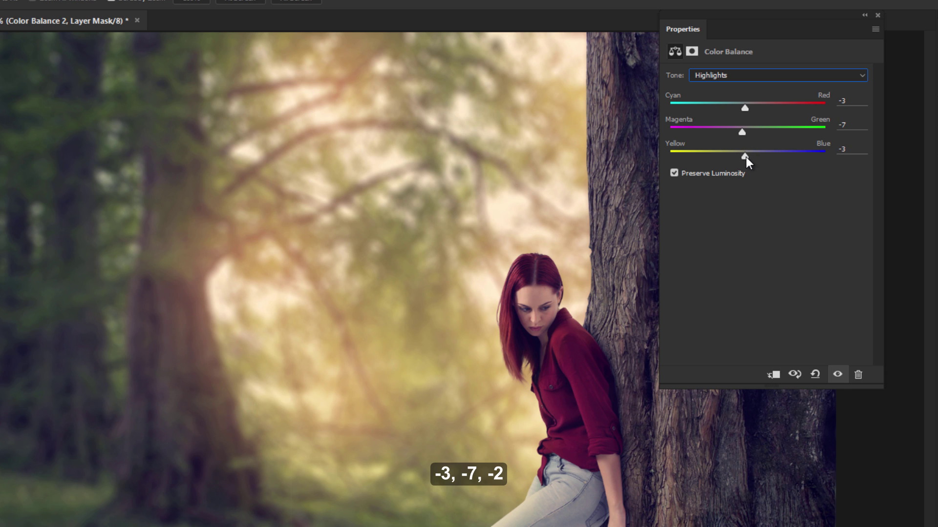
left_click(877, 15)
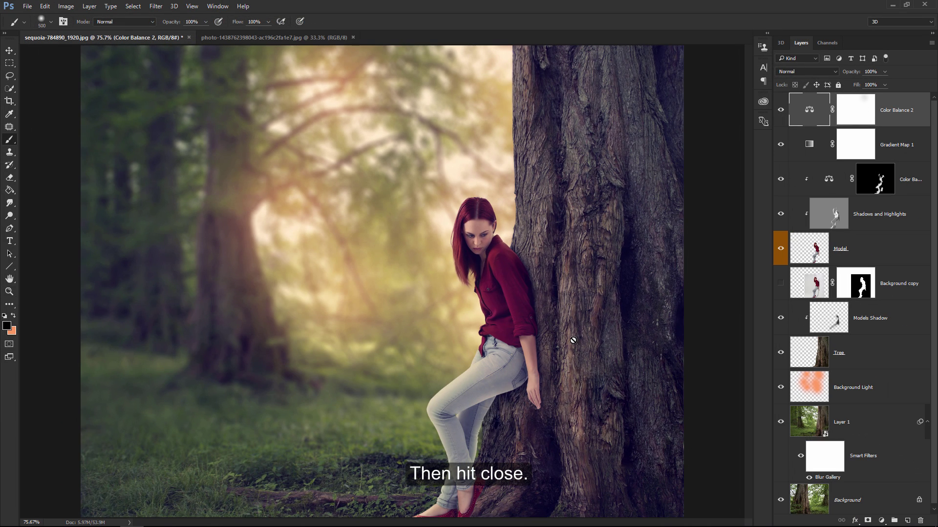
Bring the floating-particles photo into the composition as Layer 2, placed below the Tree layer
left_click(274, 37)
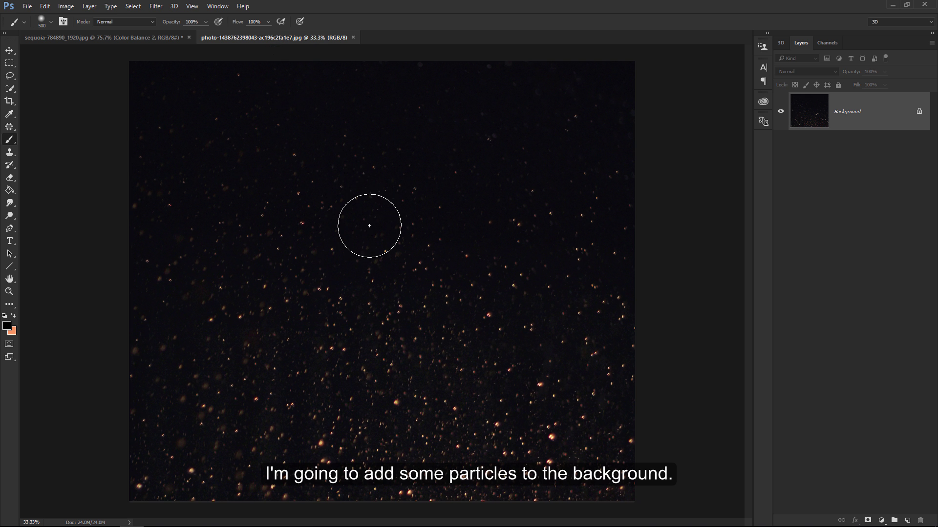
key("v")
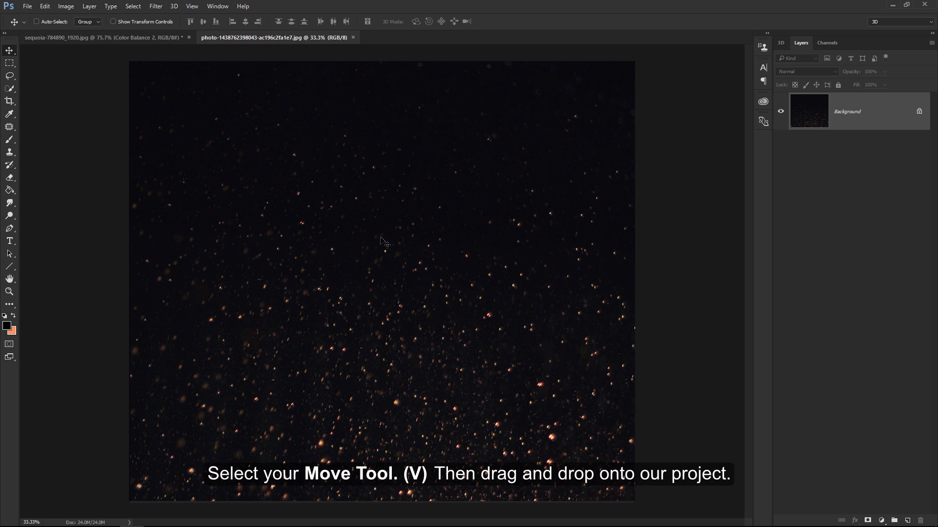
mouse_move(415, 268)
left_mouse_down()
mouse_move(289, 146)
mouse_move(382, 238)
left_mouse_up()
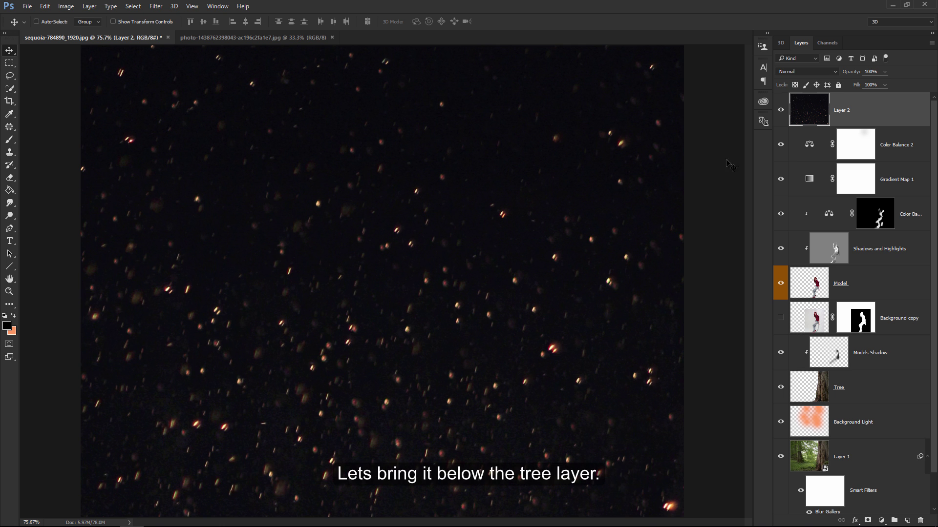
left_click_drag(857, 122, 894, 403)
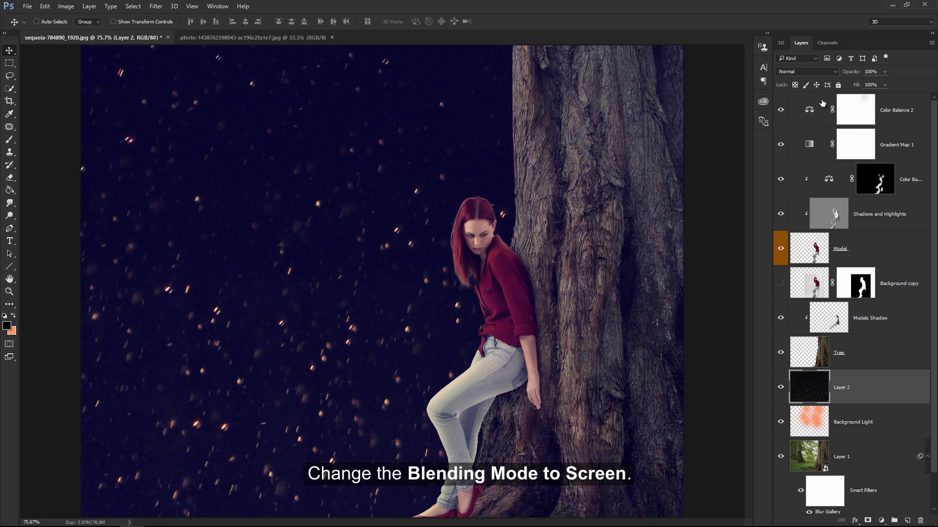
Blend the particles layer in Screen mode, reposition it, and lower opacity to 64%
left_click(833, 71)
left_click(829, 138)
left_click_drag(634, 328, 530, 333)
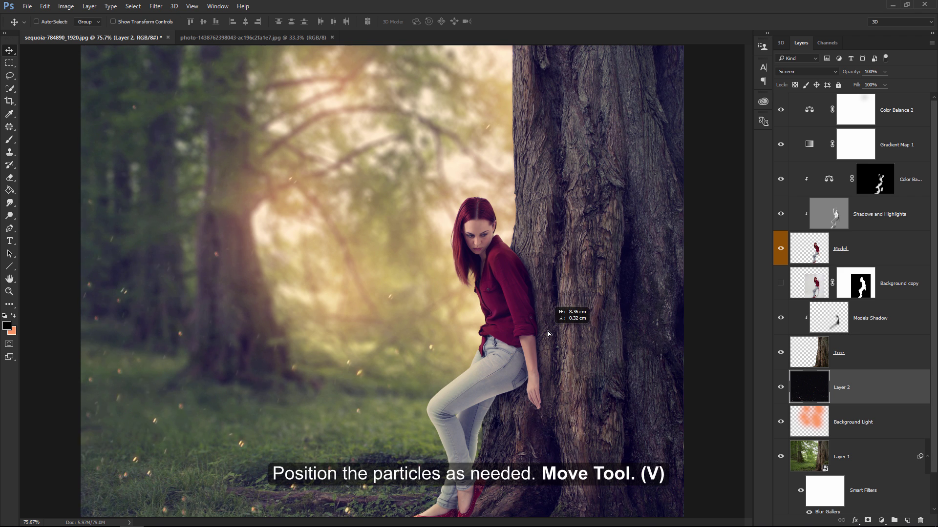
left_click_drag(530, 333, 551, 331)
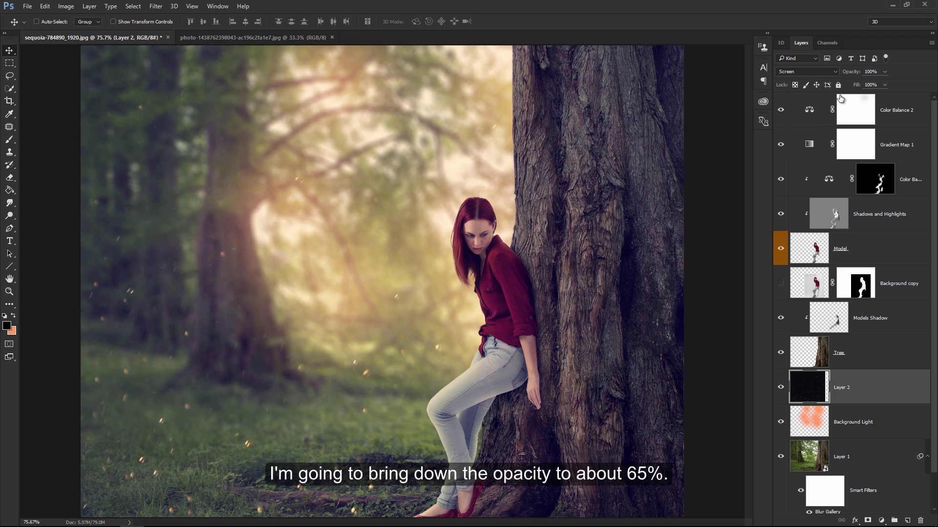
mouse_move(850, 72)
left_mouse_down()
mouse_move(829, 74)
mouse_move(837, 75)
left_mouse_up()
Add a new layer named 'More Light' above Color Balance 2
key("z")
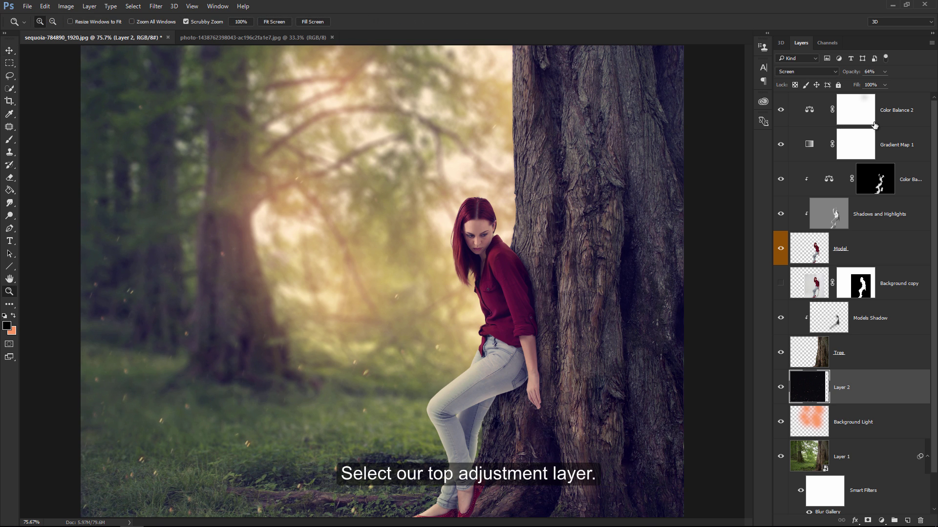
left_click(919, 116)
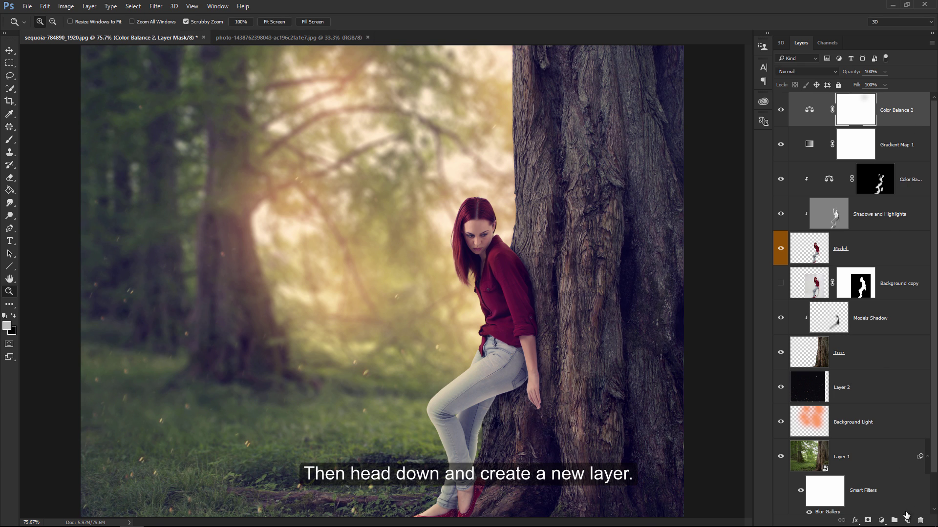
left_click(907, 521)
double_click(838, 111)
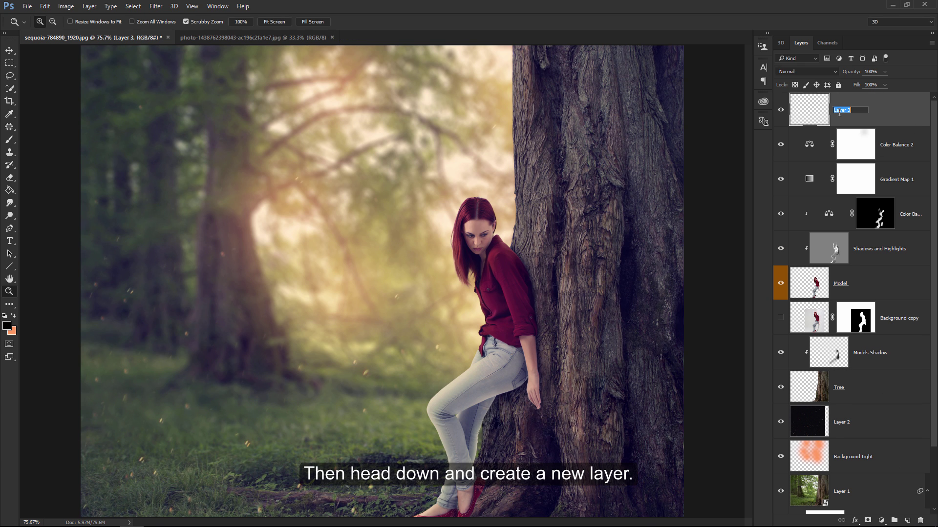
type("M")
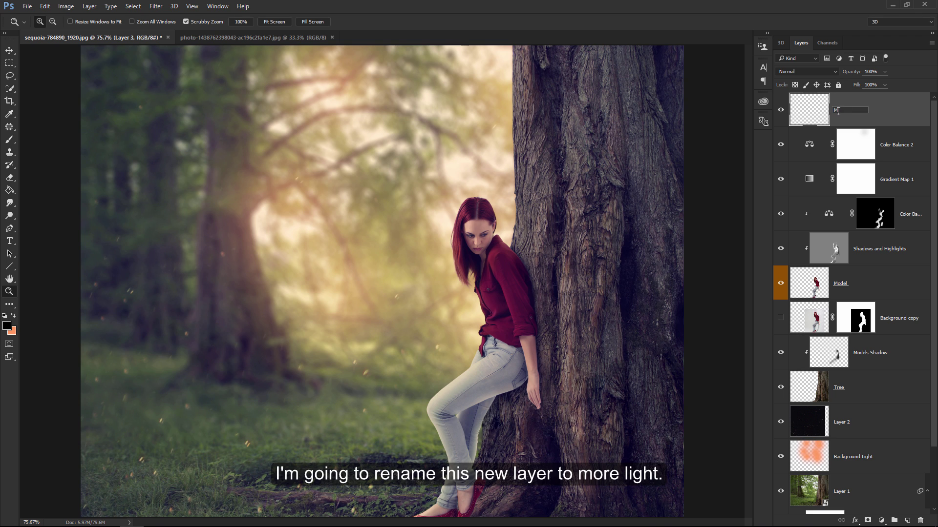
type("ore Light")
key("Return")
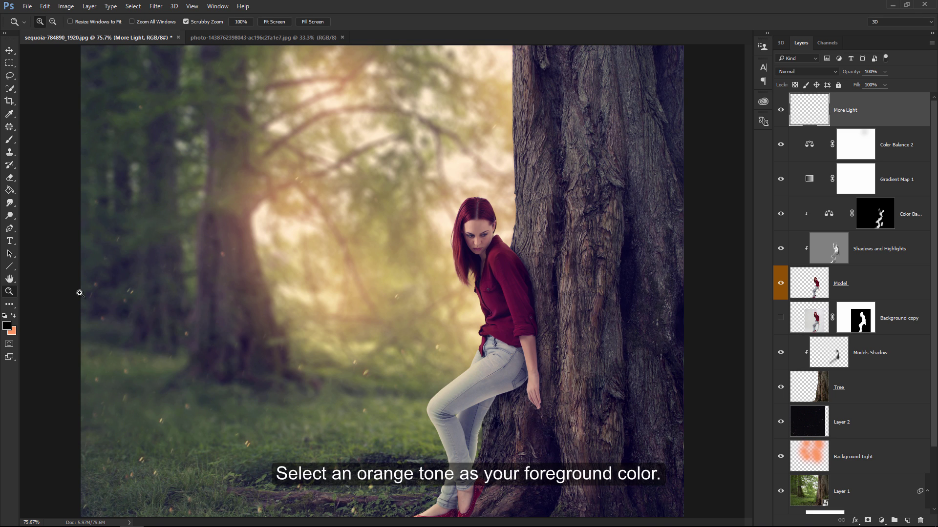
Paint an orange soft-brush glow near the tree top, set to Linear Dodge (Add) at 82%
left_click(13, 316)
key("b")
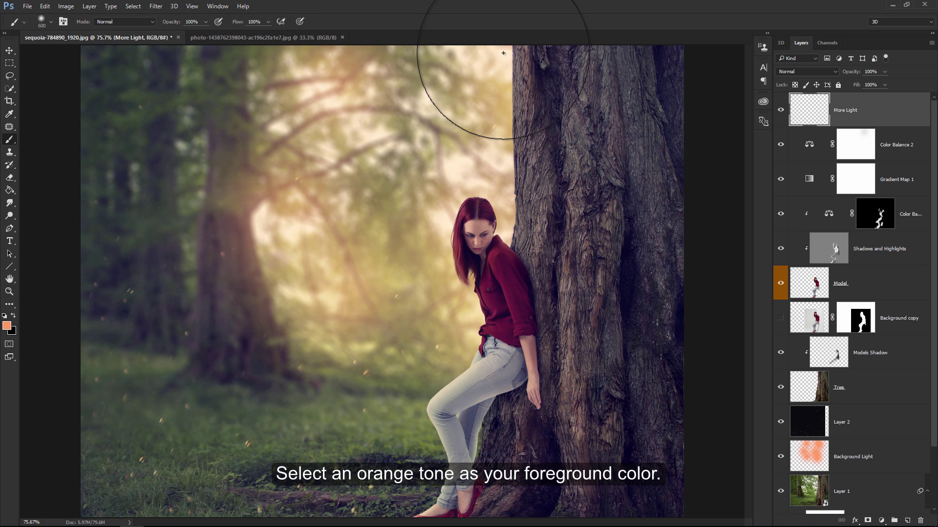
left_click(503, 53)
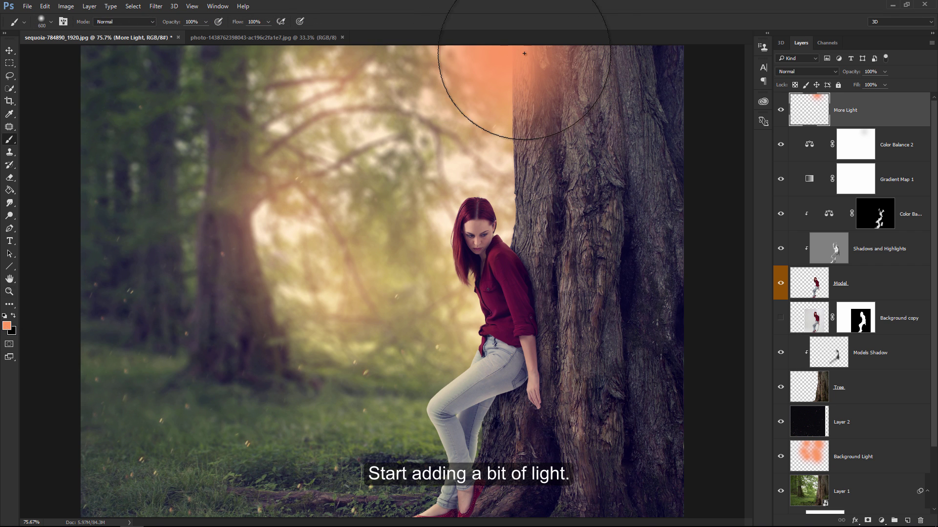
left_click(805, 73)
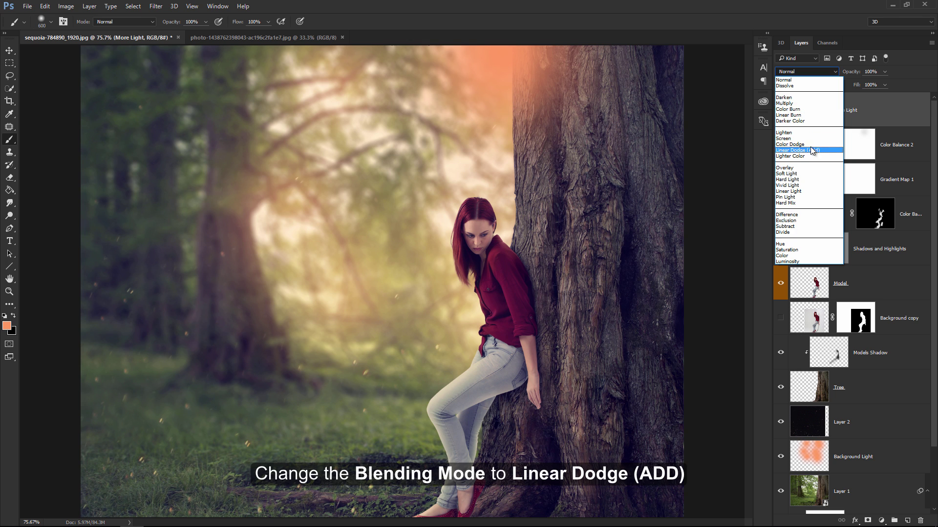
left_click(813, 150)
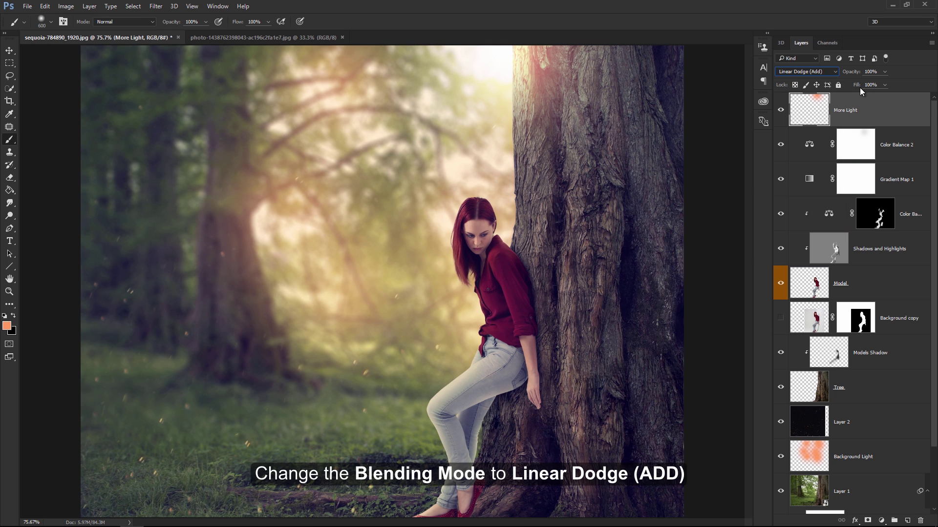
left_click_drag(856, 73, 853, 75)
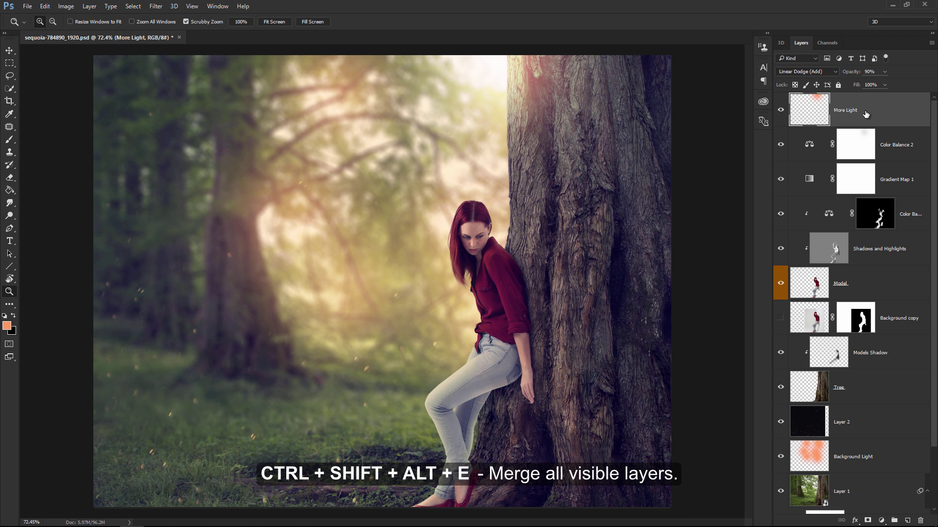
Merge all visible layers into a new Layer 3 and convert it to a Smart Object
key("ctrl+shift+alt+e")
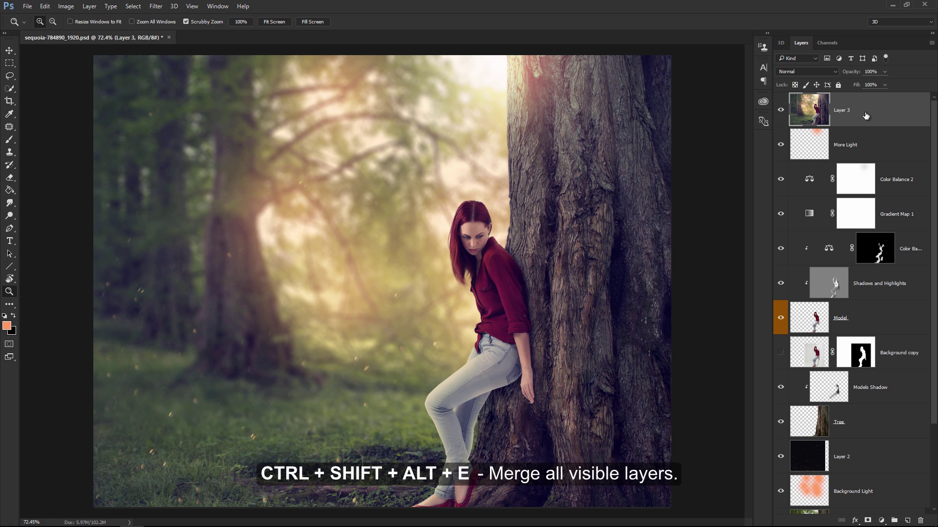
right_click(865, 115)
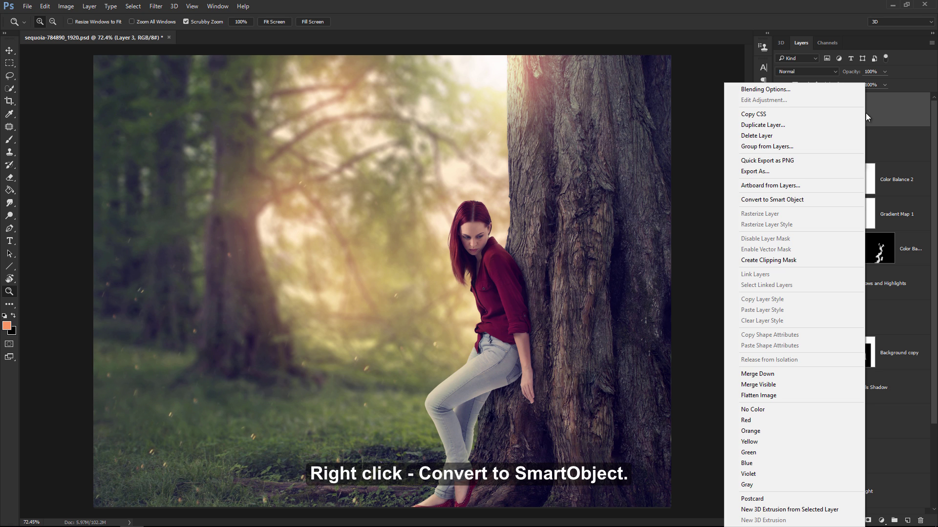
left_click(833, 199)
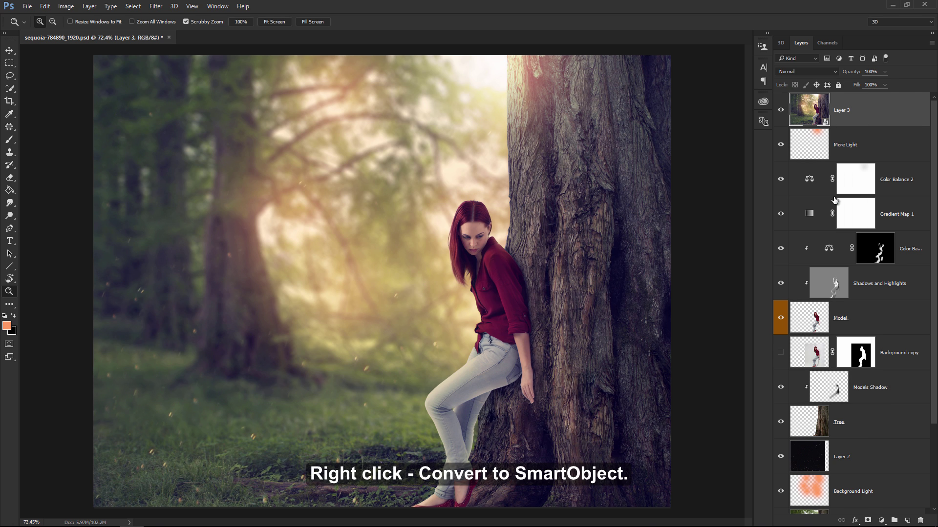
Apply a Camera Raw Filter with Temperature -8, Contrast +2, Shadows -10, then compare before/after
left_click(157, 6)
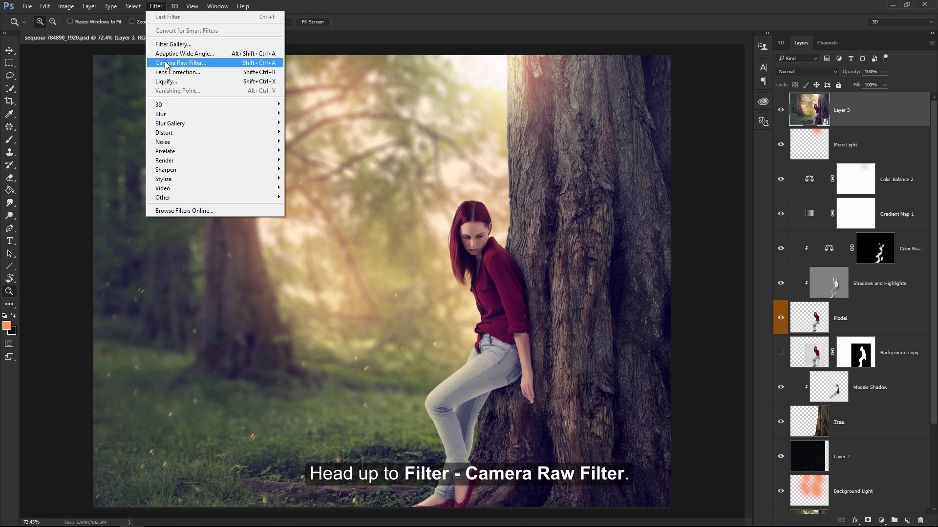
left_click(219, 64)
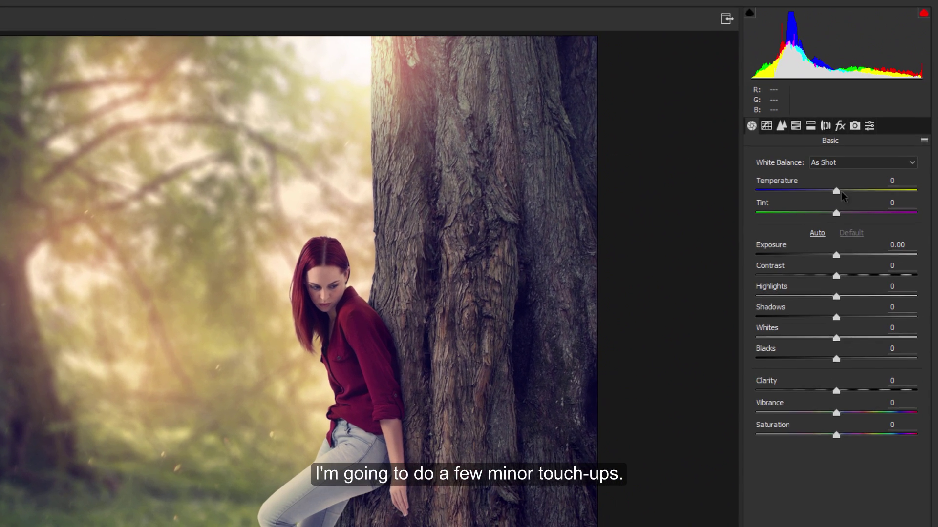
left_click(864, 141)
left_click_drag(838, 195, 831, 195)
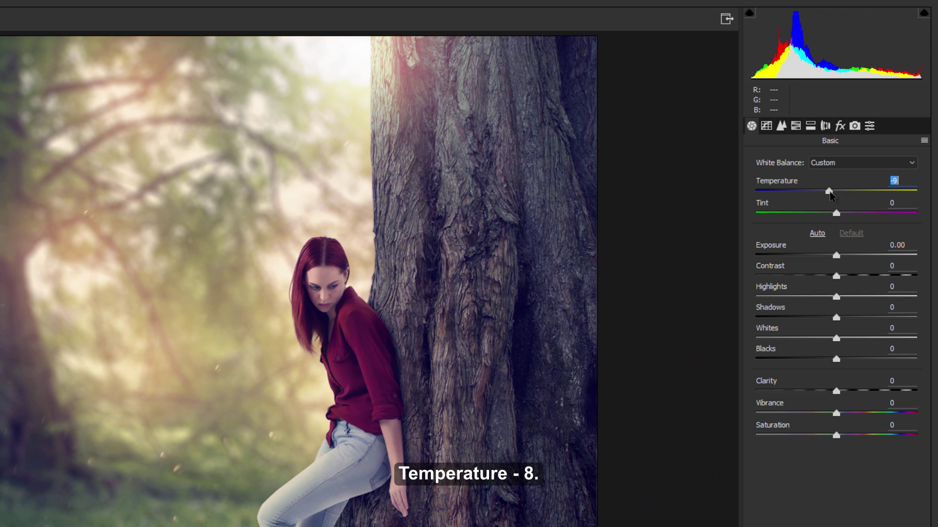
key("Down")
left_click_drag(829, 195, 830, 195)
left_click(837, 277)
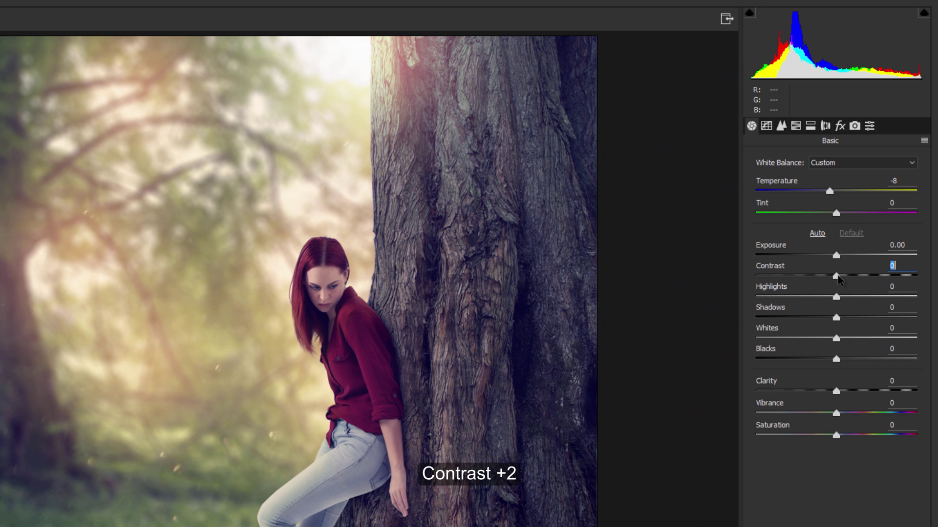
key("Up")
key("Up")
left_click(836, 317)
key("shift+Down")
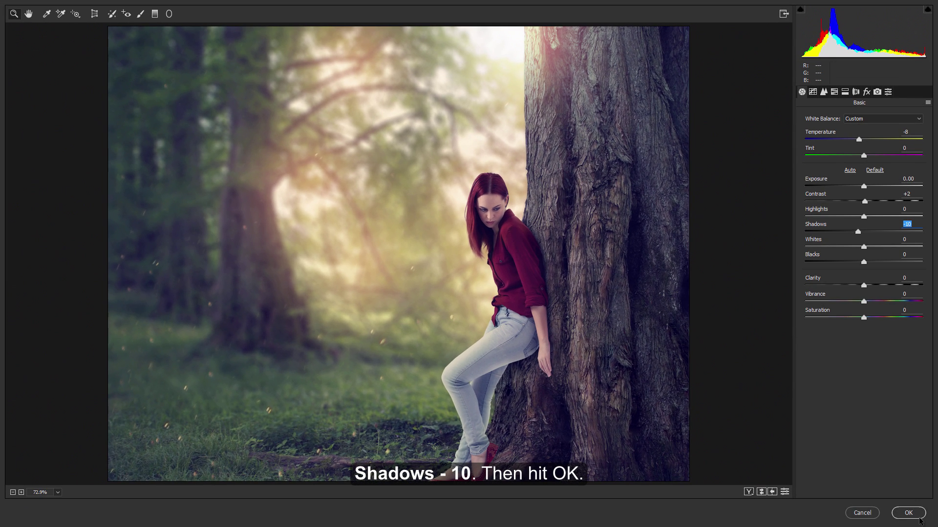
left_click(918, 518)
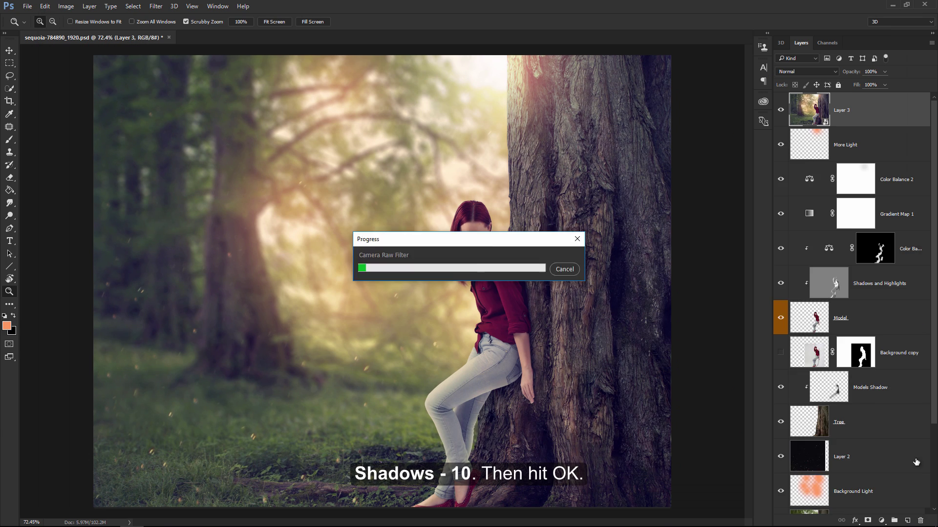
left_click(780, 110)
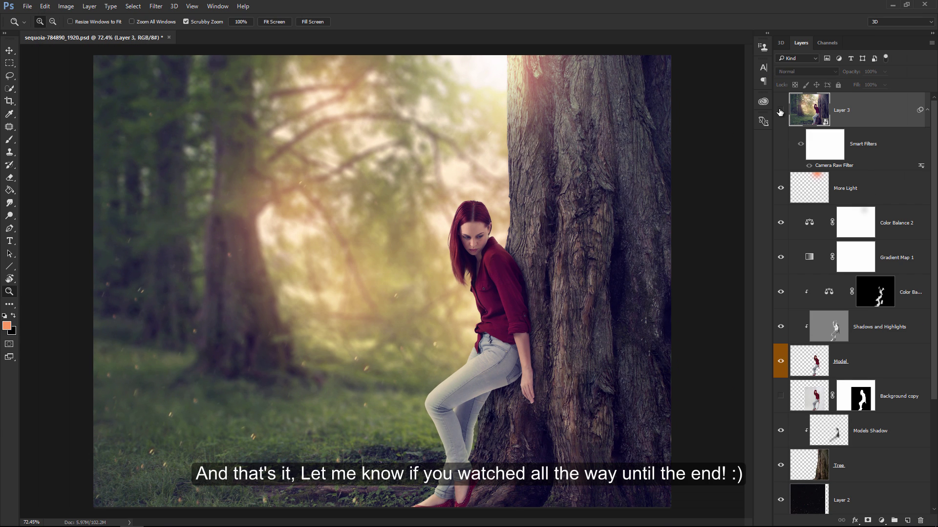